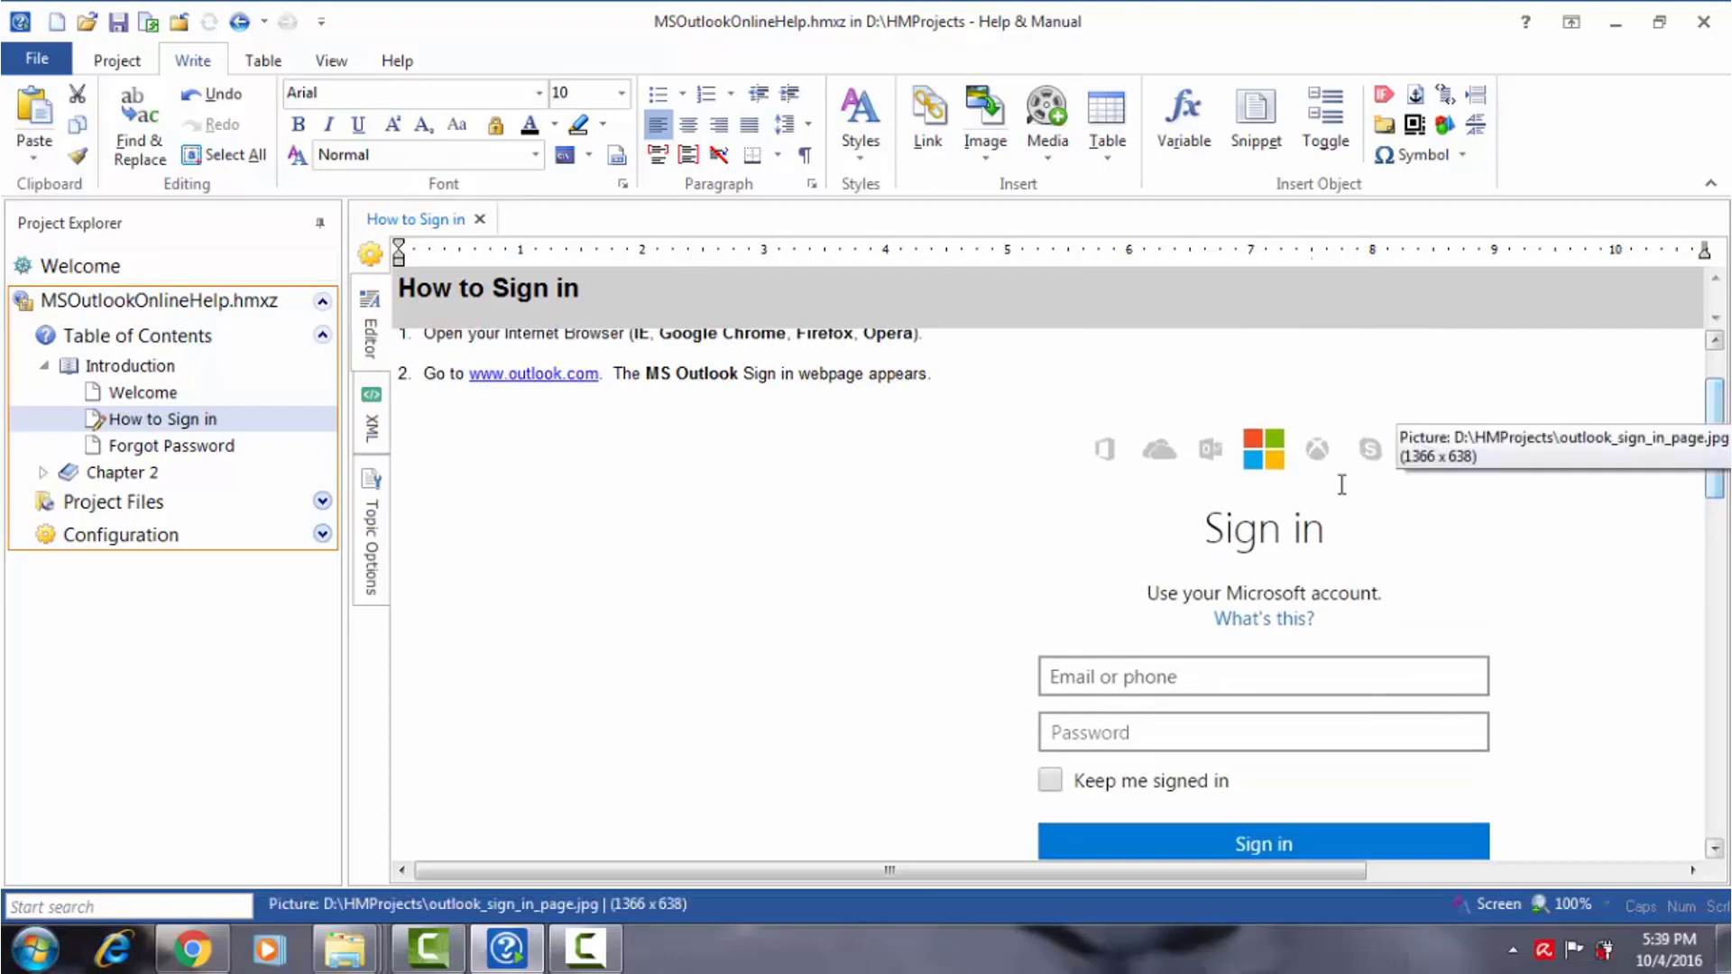
# - Delete the outlook_sign_in_page.jpg picture under step 2 of the How to Sign in topic
pyautogui.click(1300, 502)
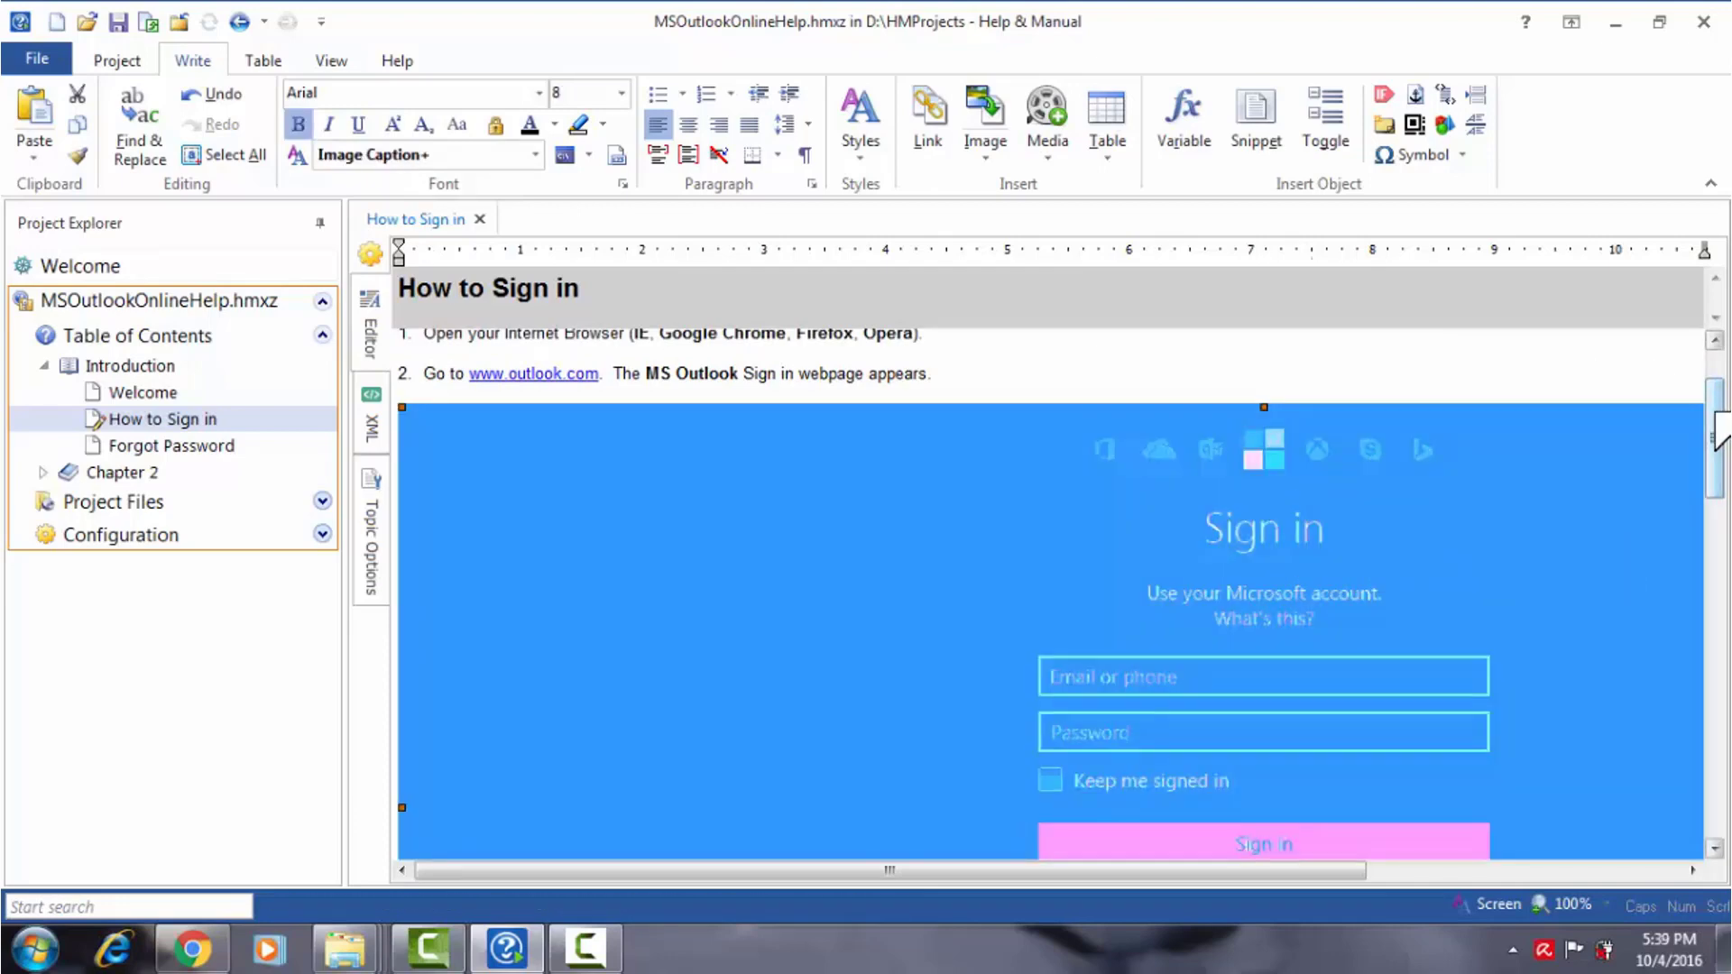
pyautogui.scroll(-1, 1717, 436)
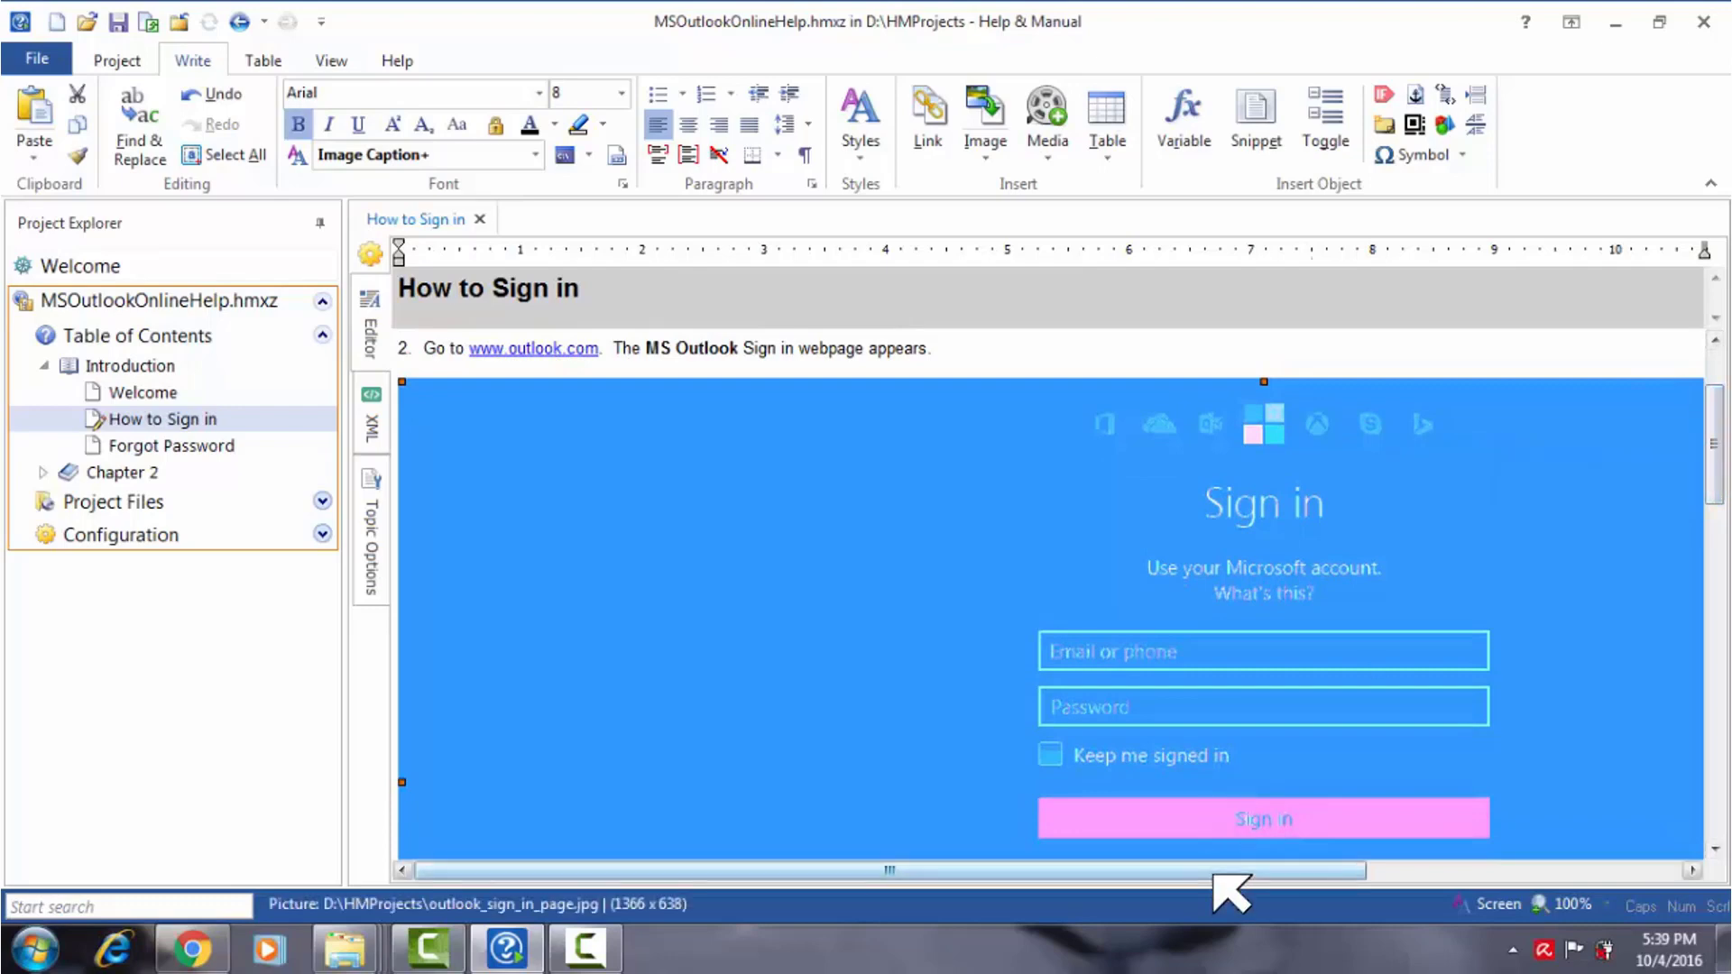
pyautogui.moveTo(1221, 869)
pyautogui.mouseDown()
pyautogui.moveTo(1519, 842)
pyautogui.moveTo(1218, 889)
pyautogui.mouseUp()
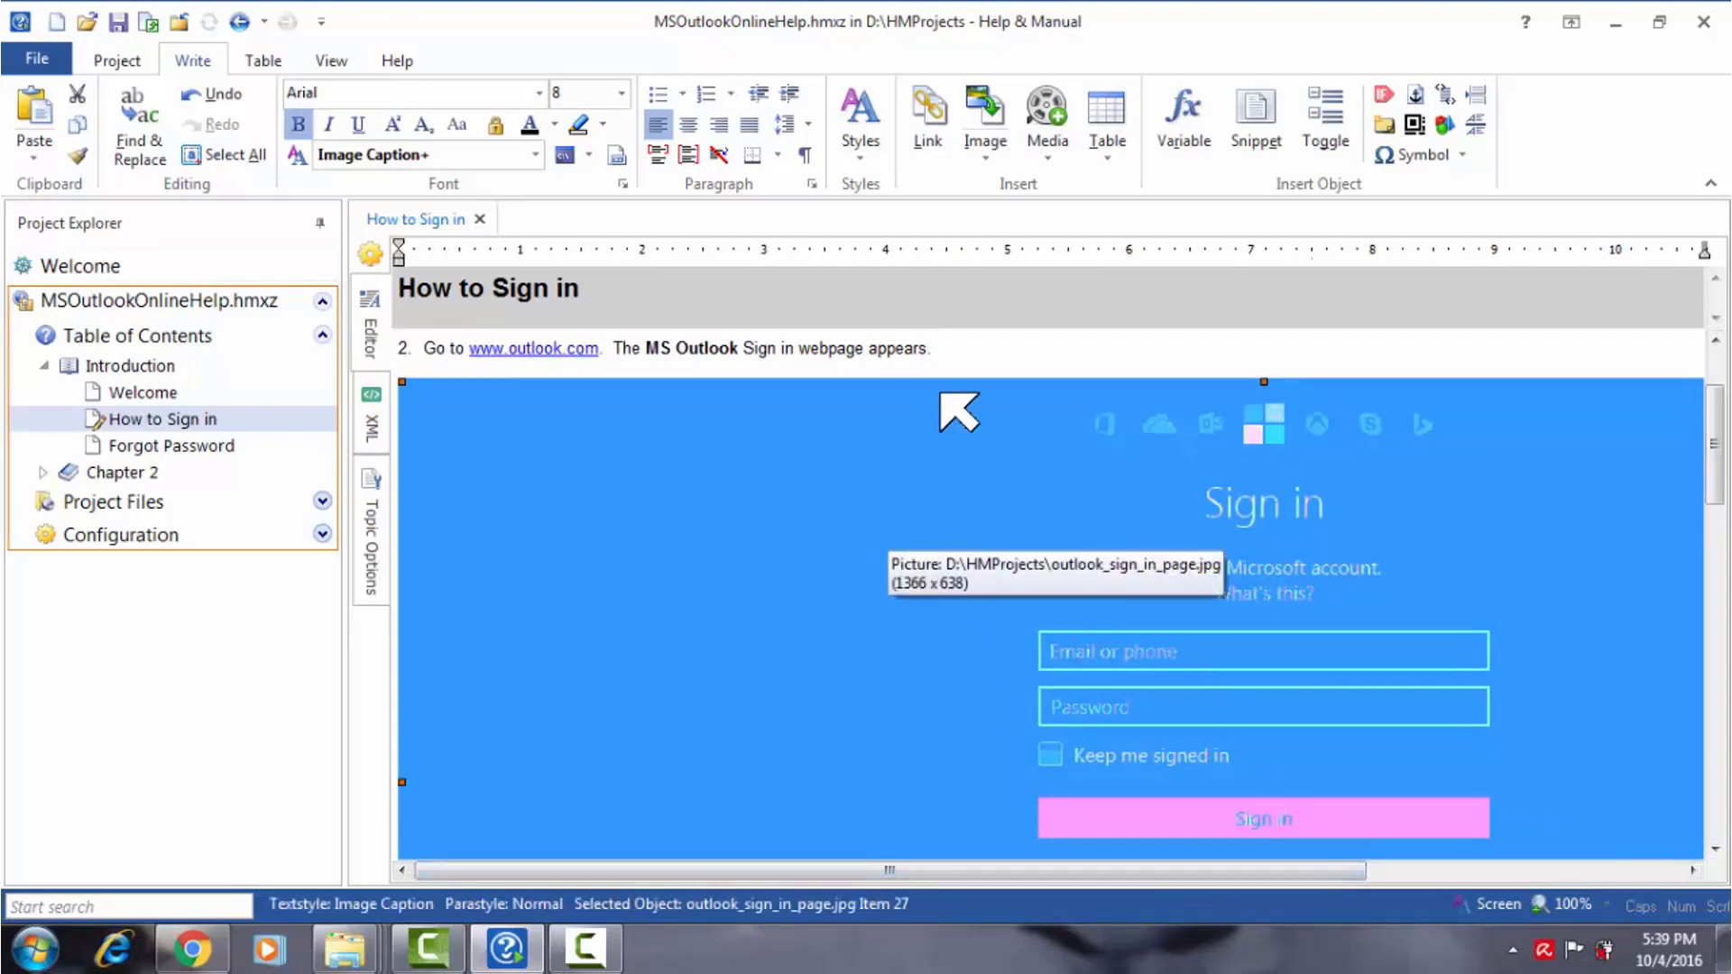
pyautogui.click(949, 350)
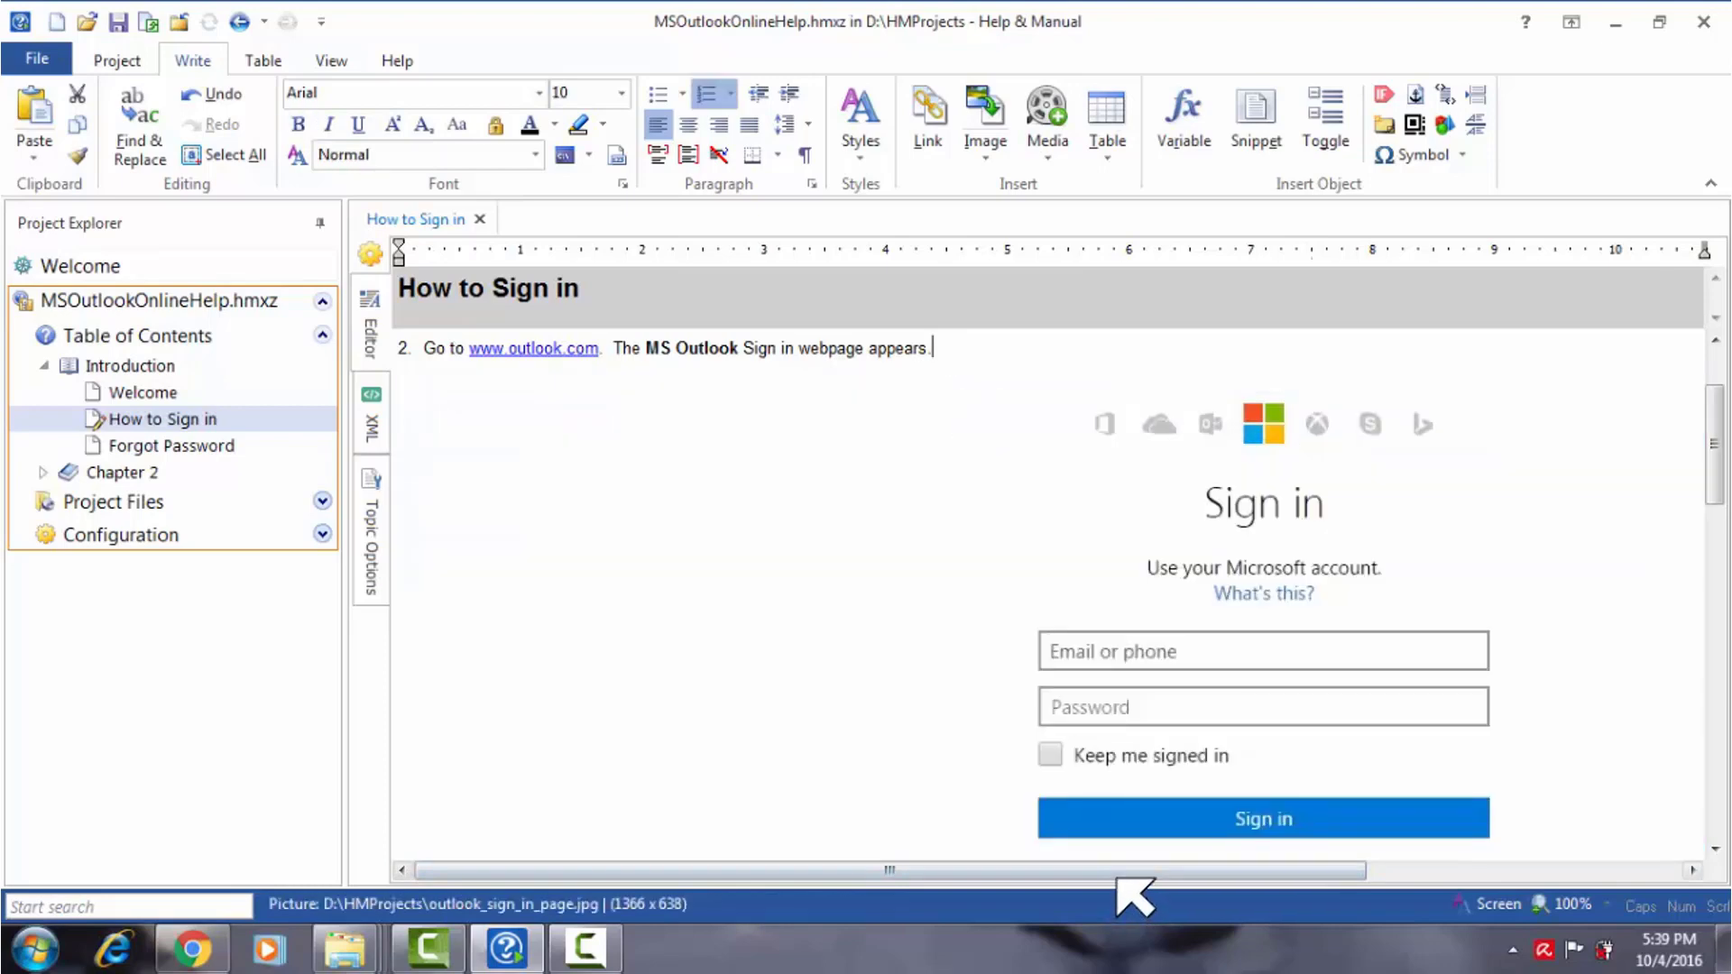
pyautogui.moveTo(1119, 880)
pyautogui.mouseDown()
pyautogui.moveTo(1472, 866)
pyautogui.moveTo(1107, 873)
pyautogui.mouseUp()
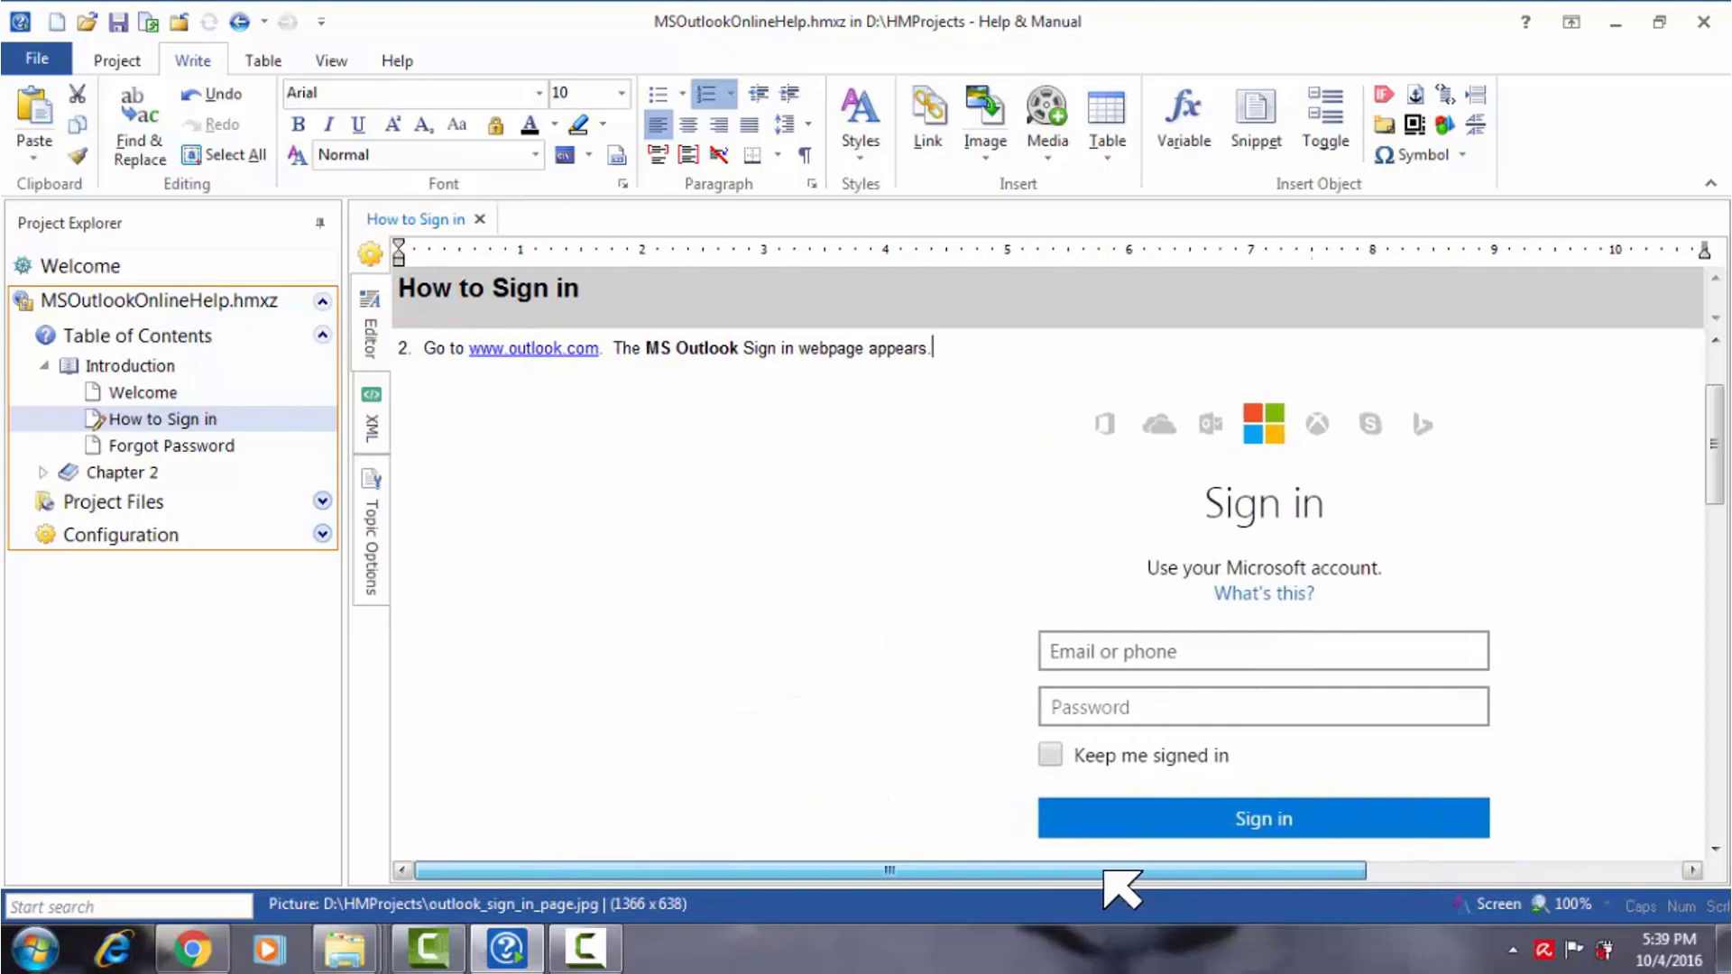
pyautogui.scroll(3, 1709, 433)
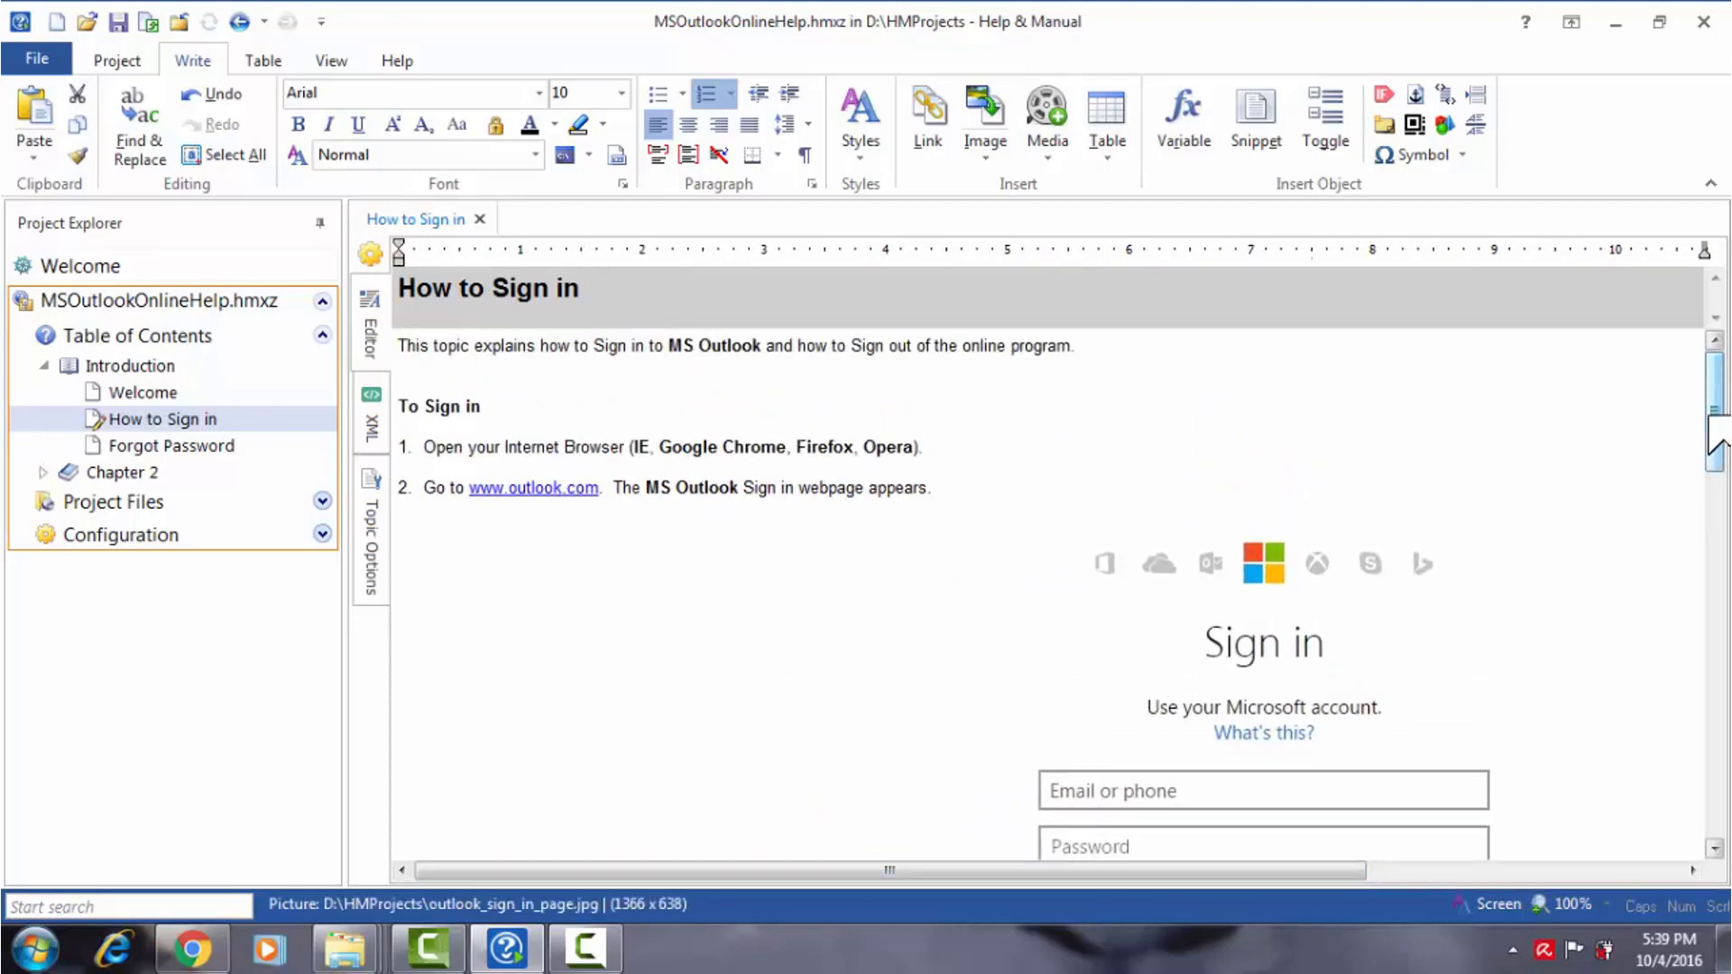
pyautogui.click(115, 54)
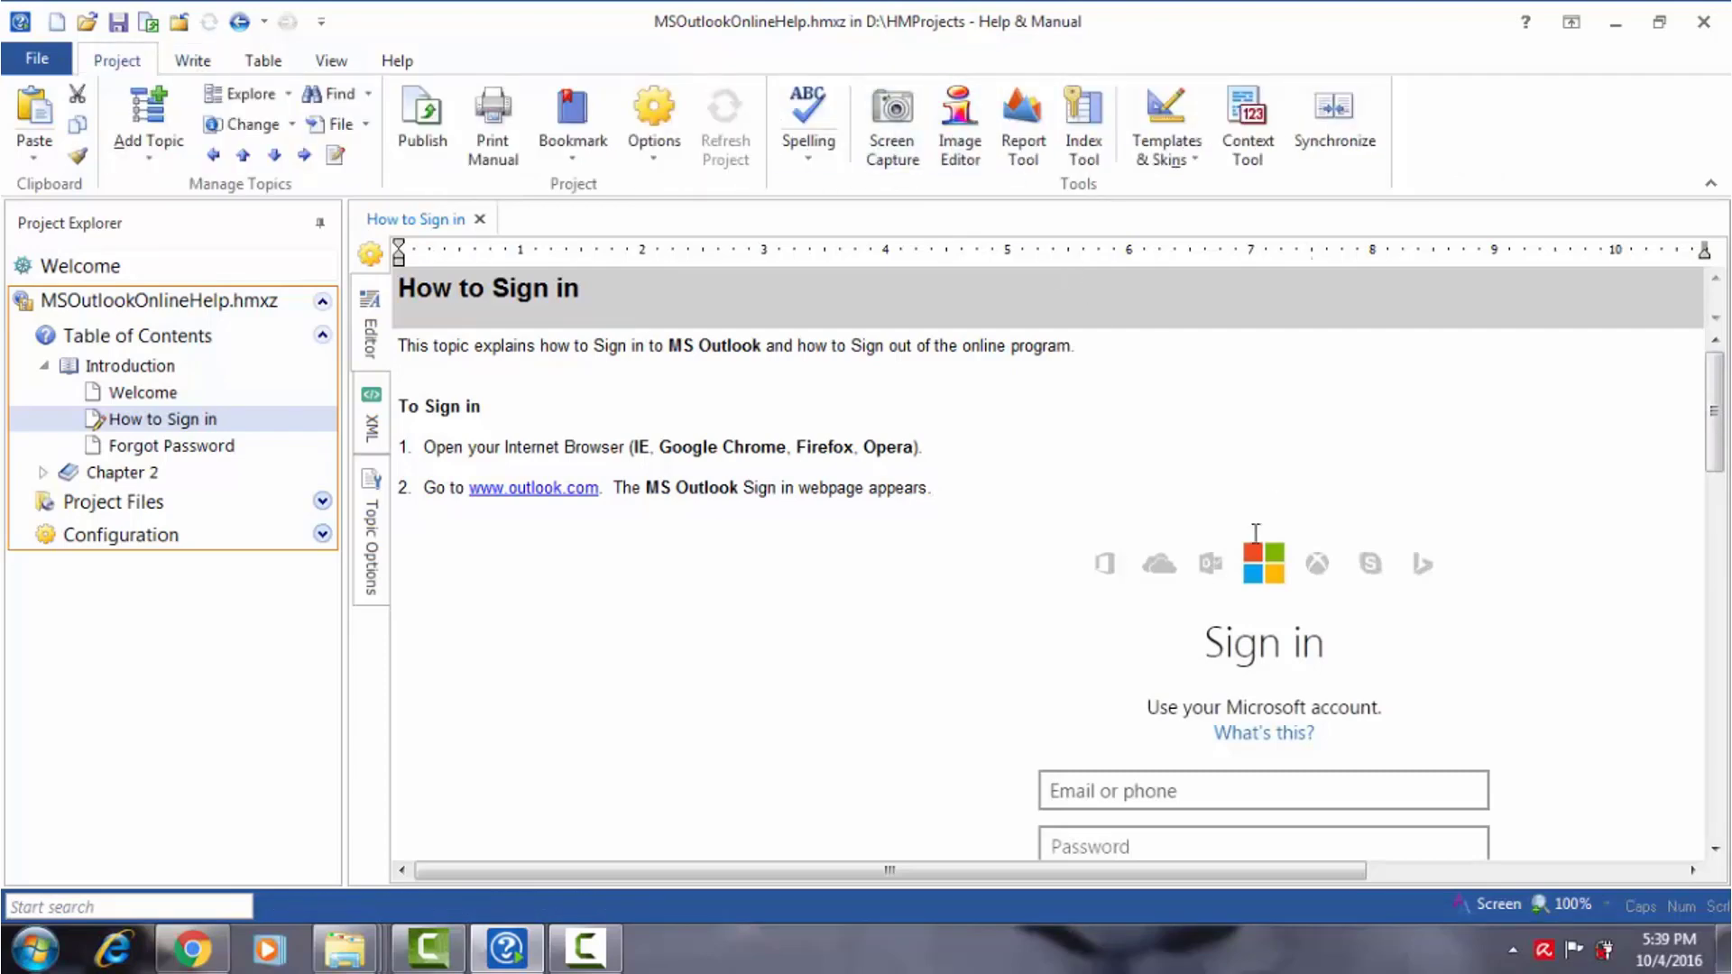
pyautogui.click(1201, 629)
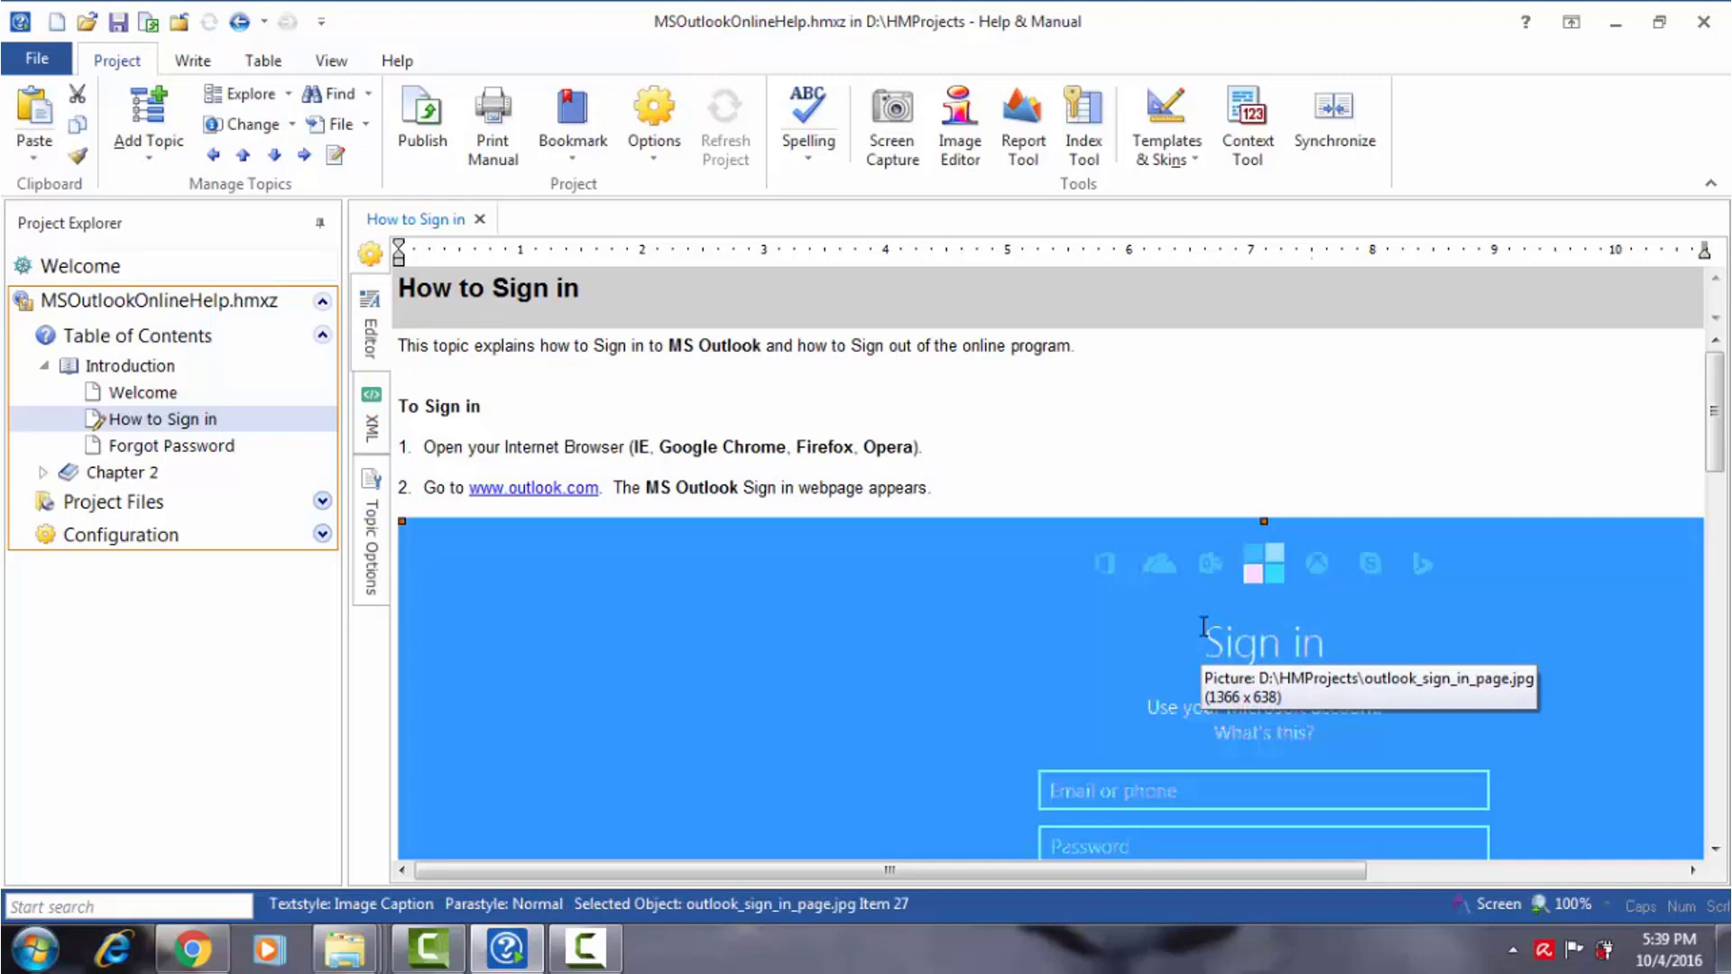
pyautogui.press('Delete')
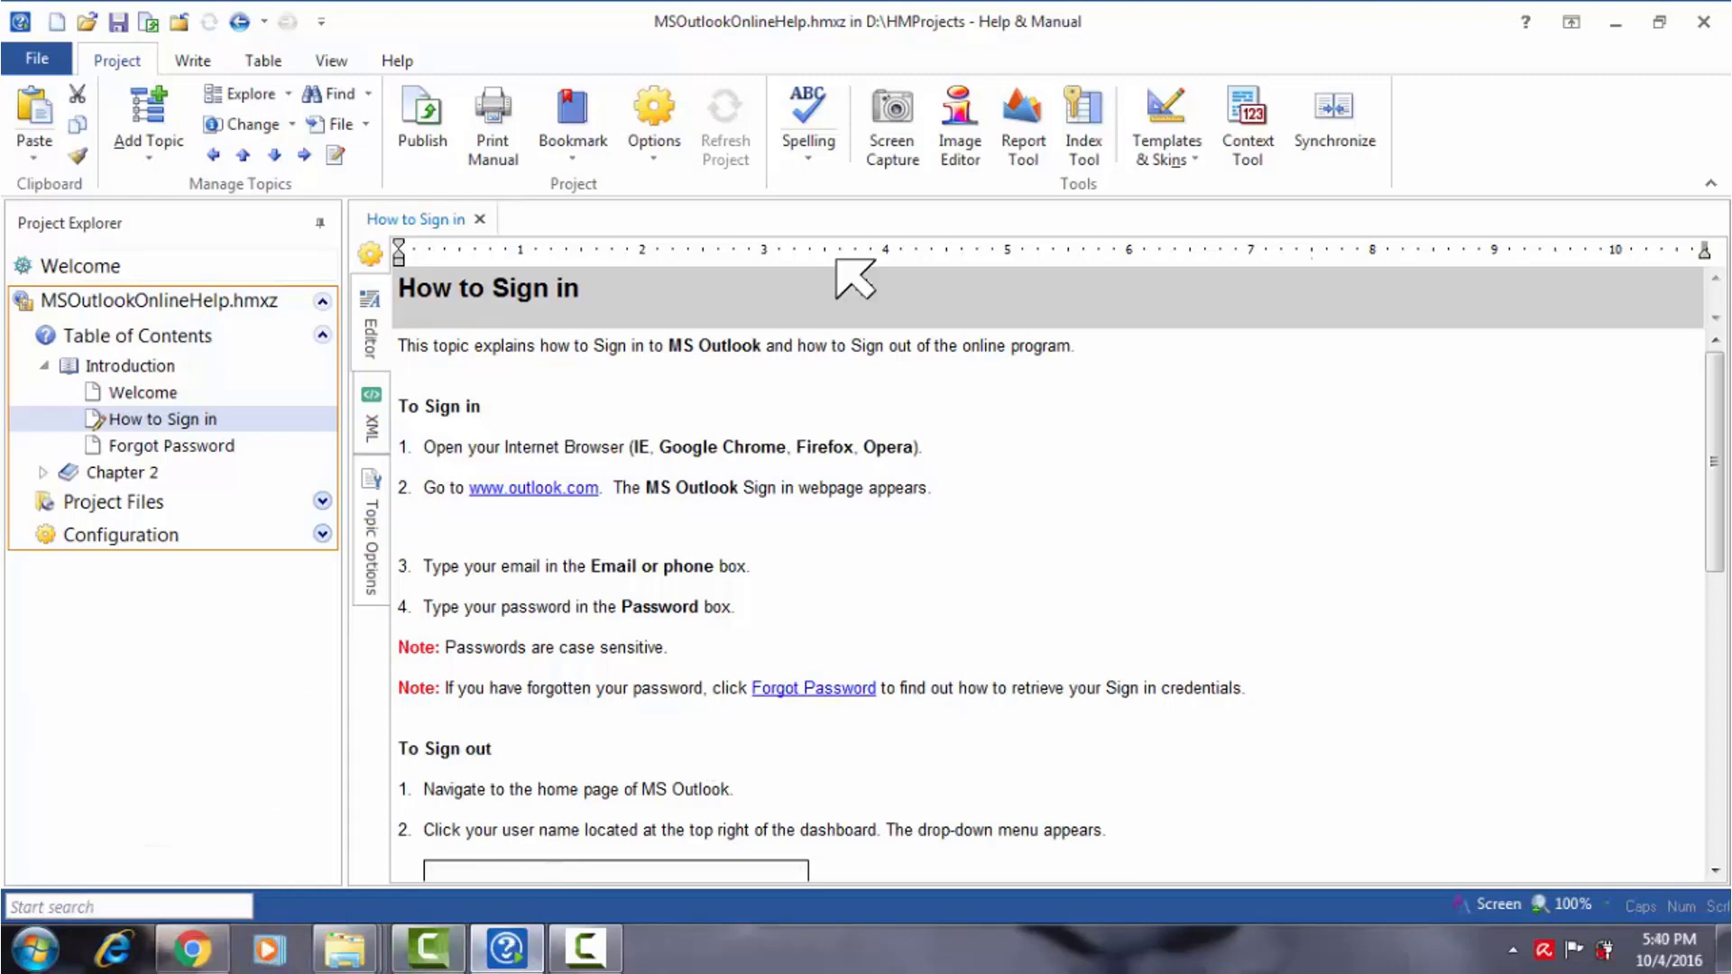
# - Open Screen Capture with its extended options and set the zoom factor to 75 %
pyautogui.click(892, 145)
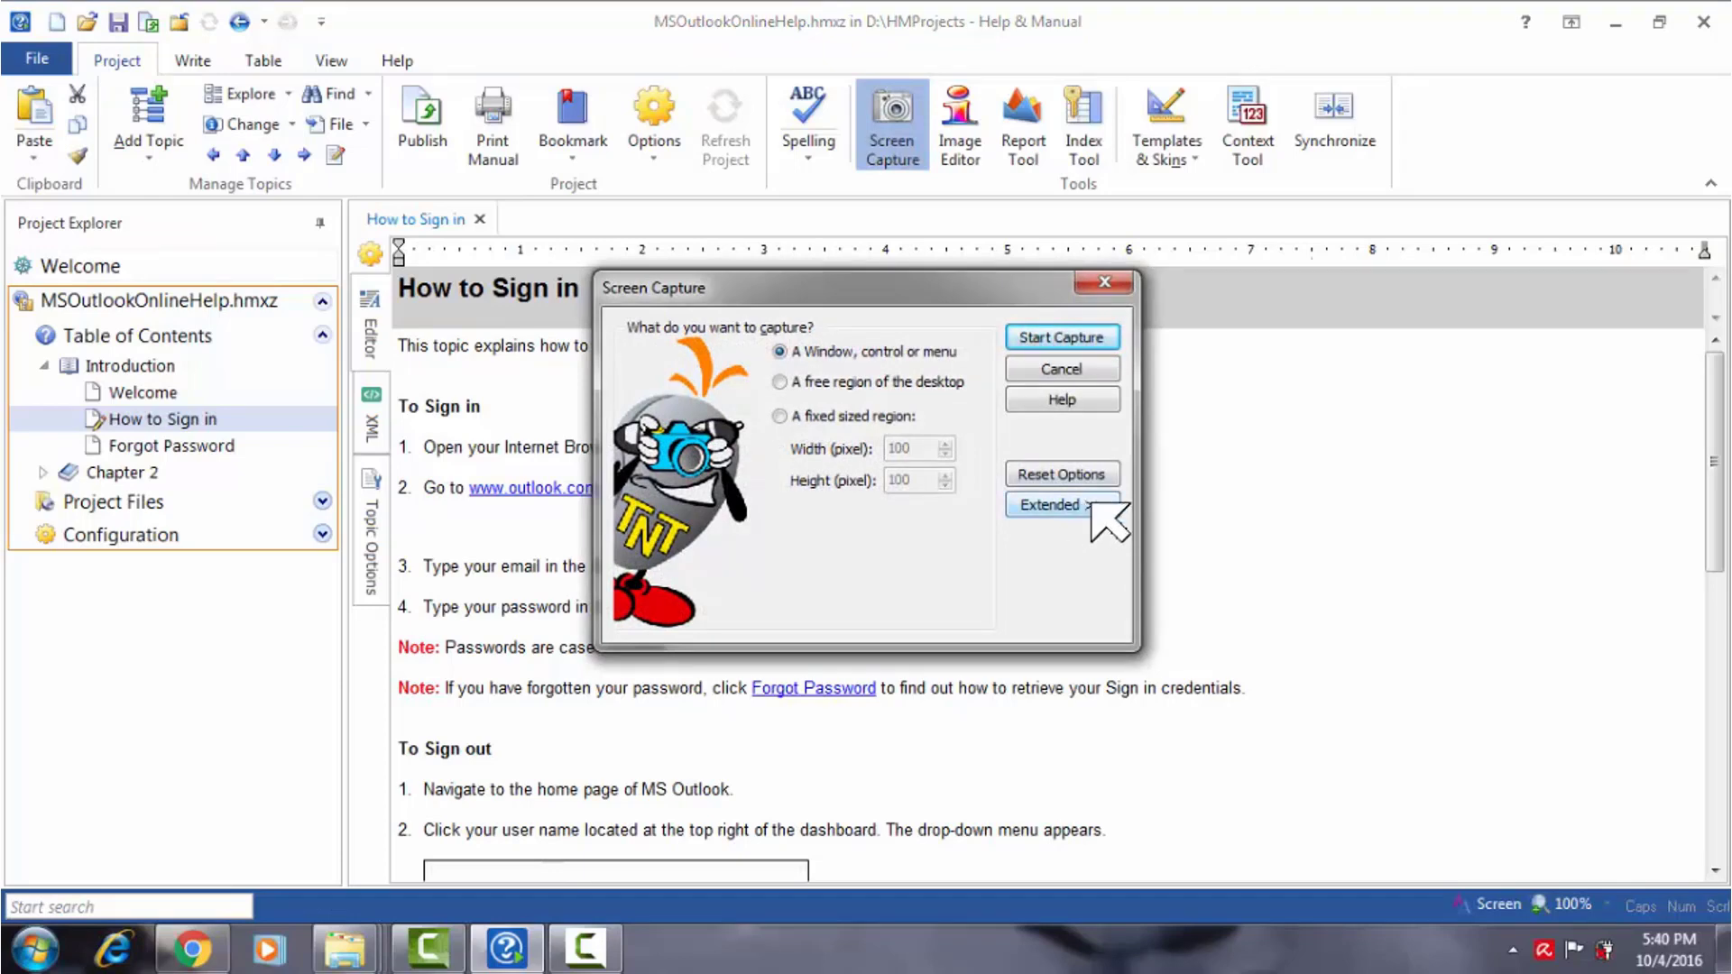
pyautogui.click(1091, 505)
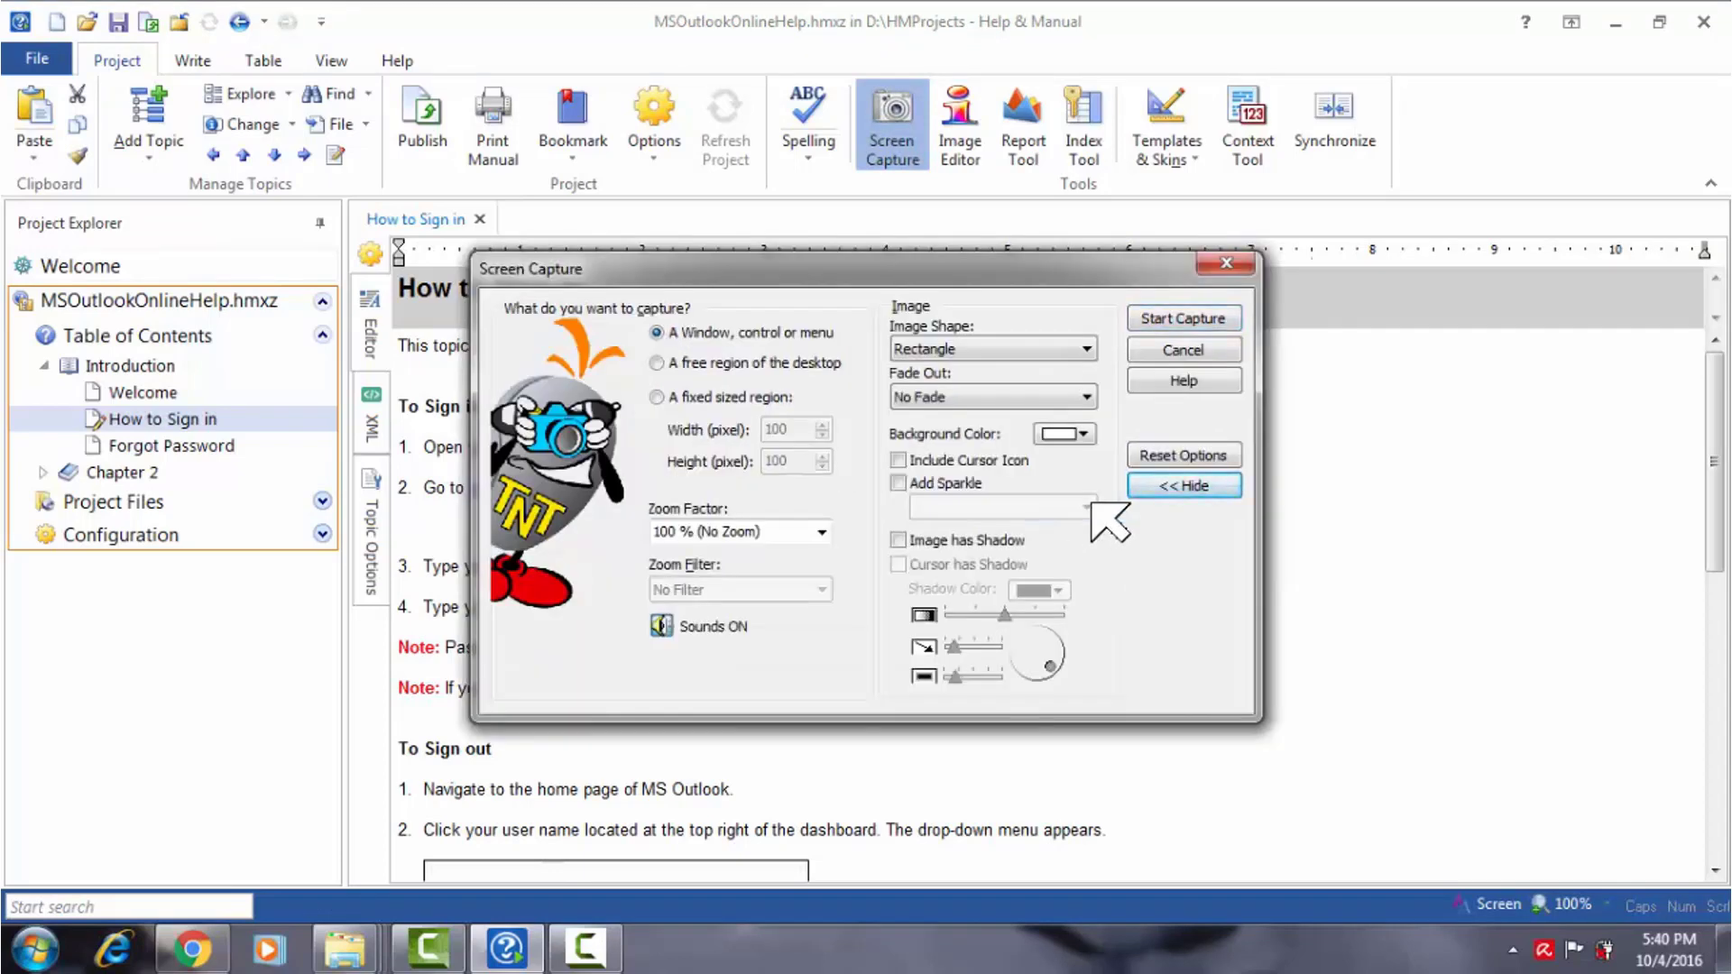
pyautogui.click(821, 531)
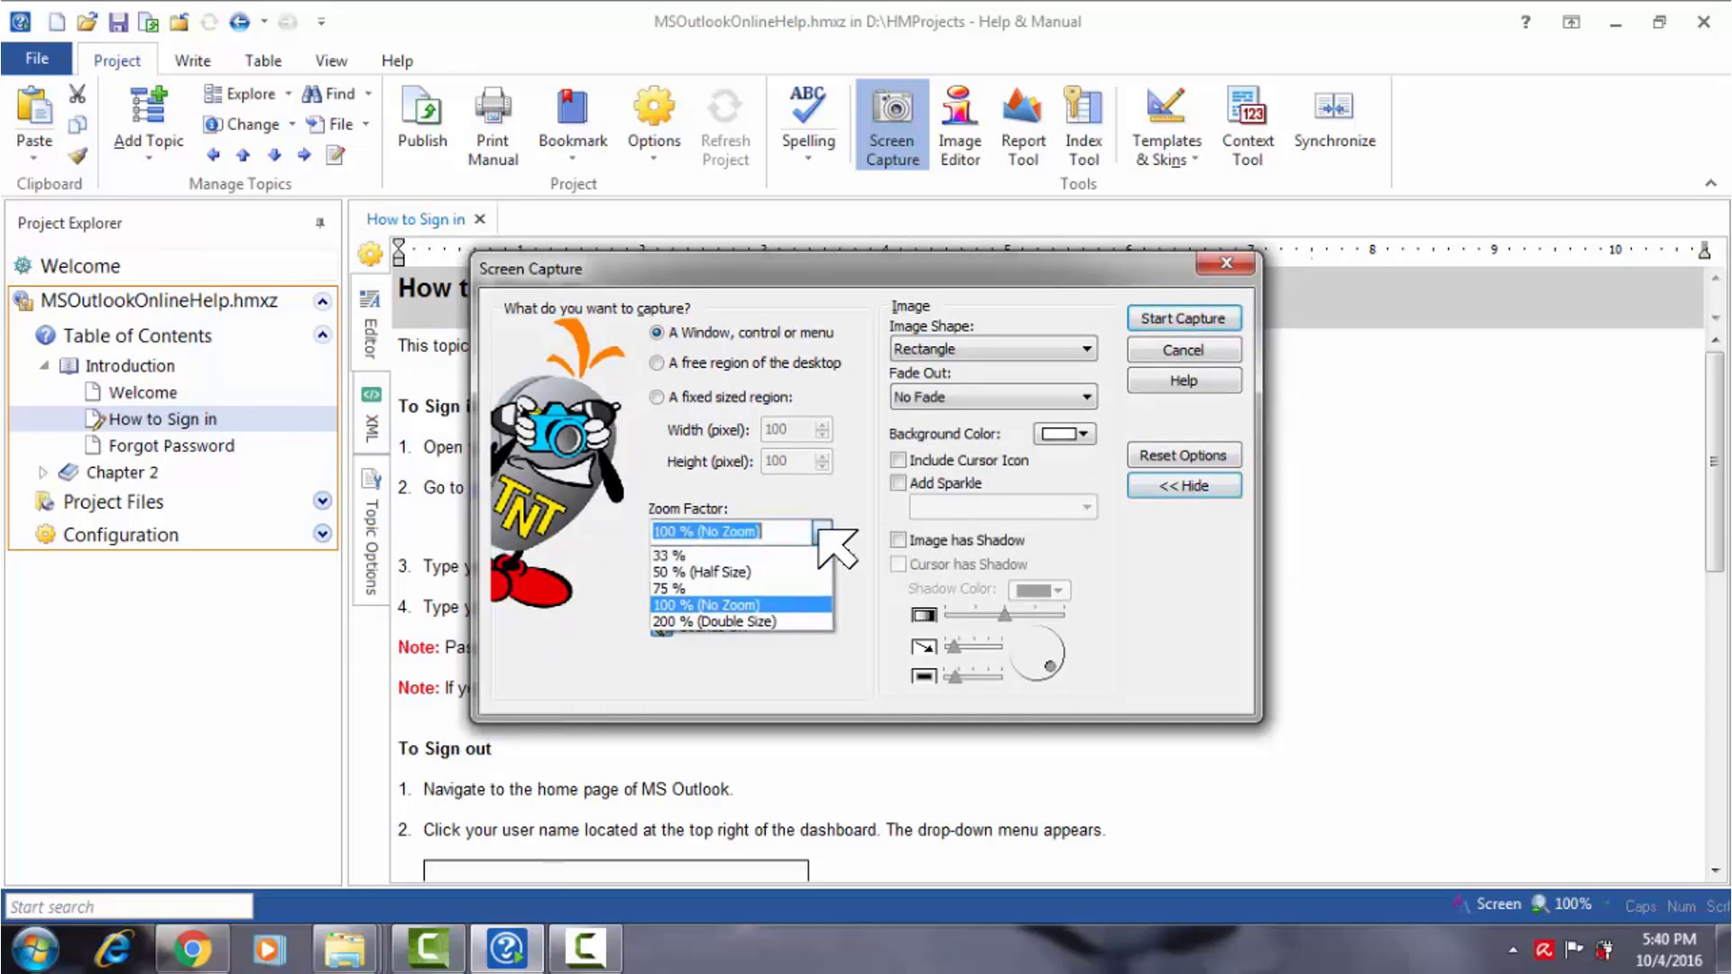
pyautogui.click(685, 588)
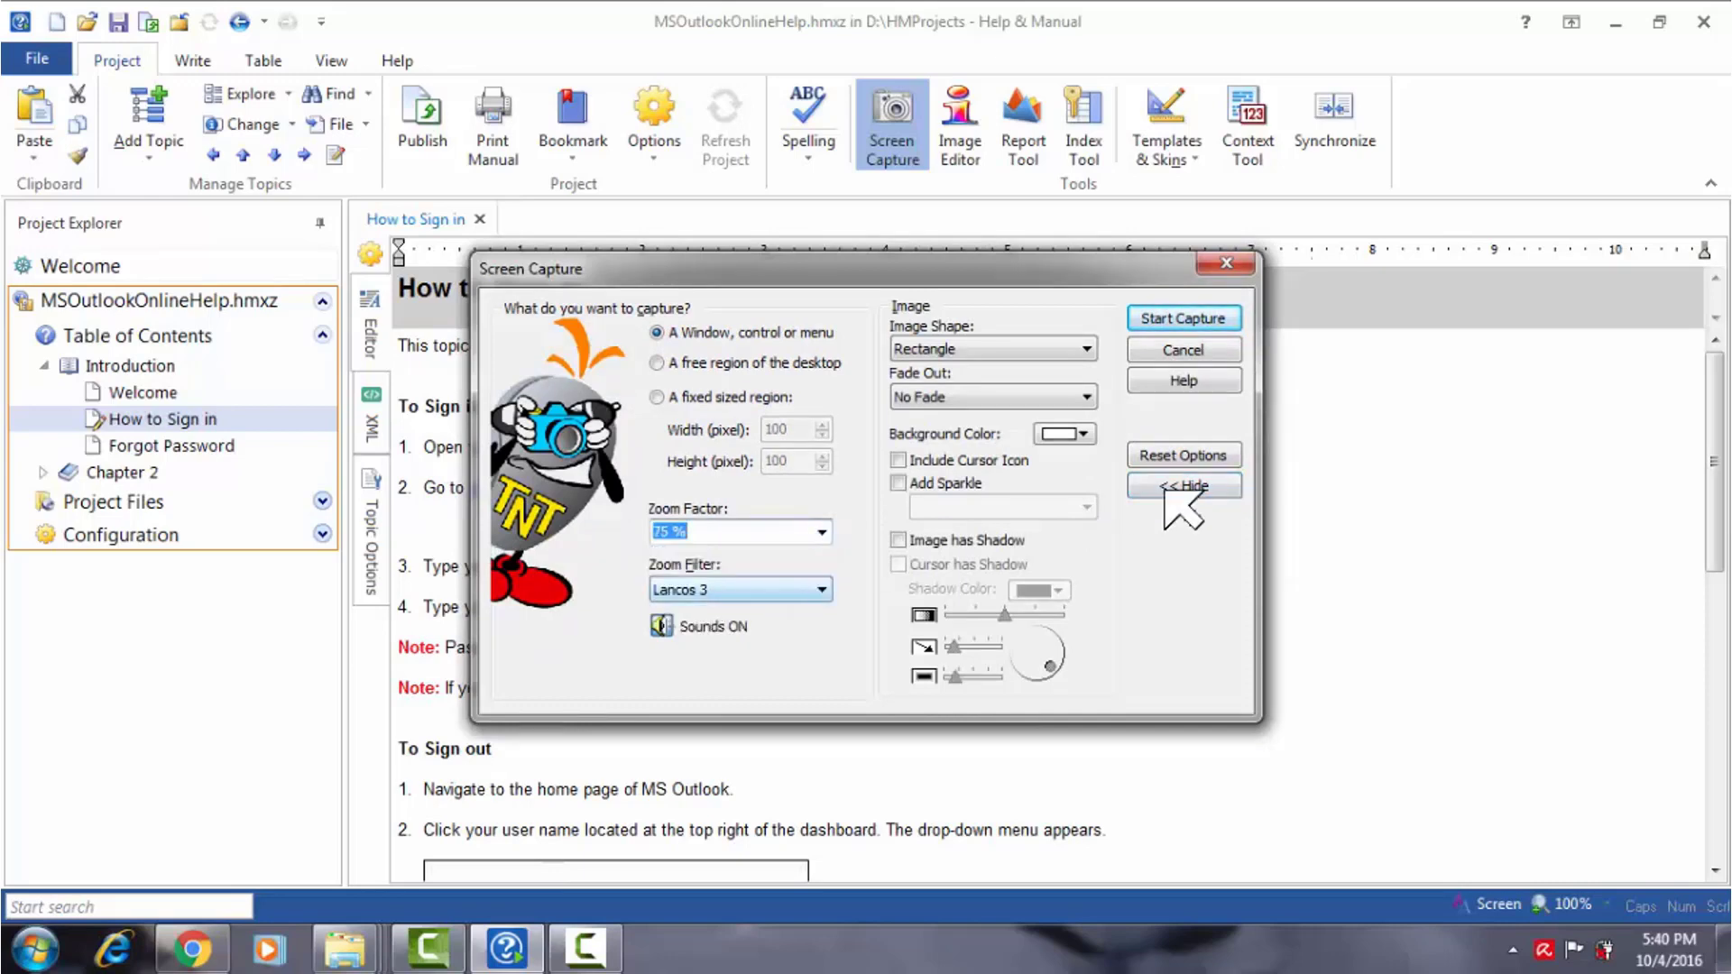
# - Capture the Outlook sign-in web page, save the image as outlook_sign_in_page75.jpg, and review it in the topic
pyautogui.click(1165, 313)
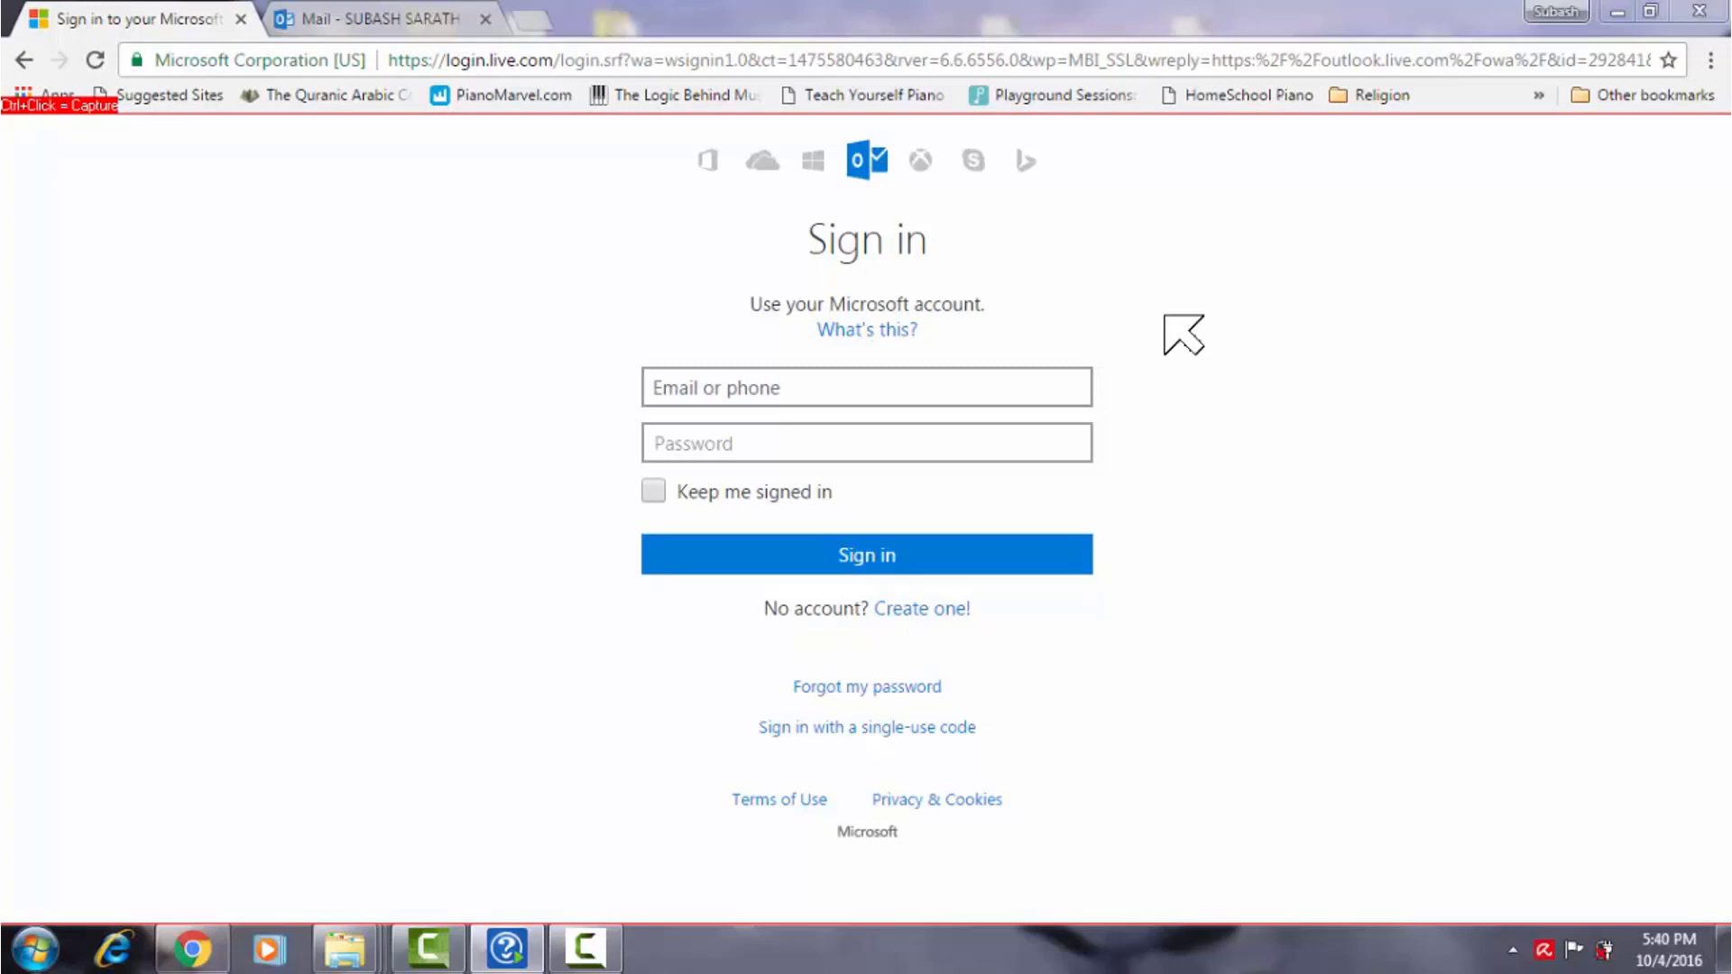
pyautogui.keyDown('ctrl'); pyautogui.click(1164, 315); pyautogui.keyUp('ctrl')
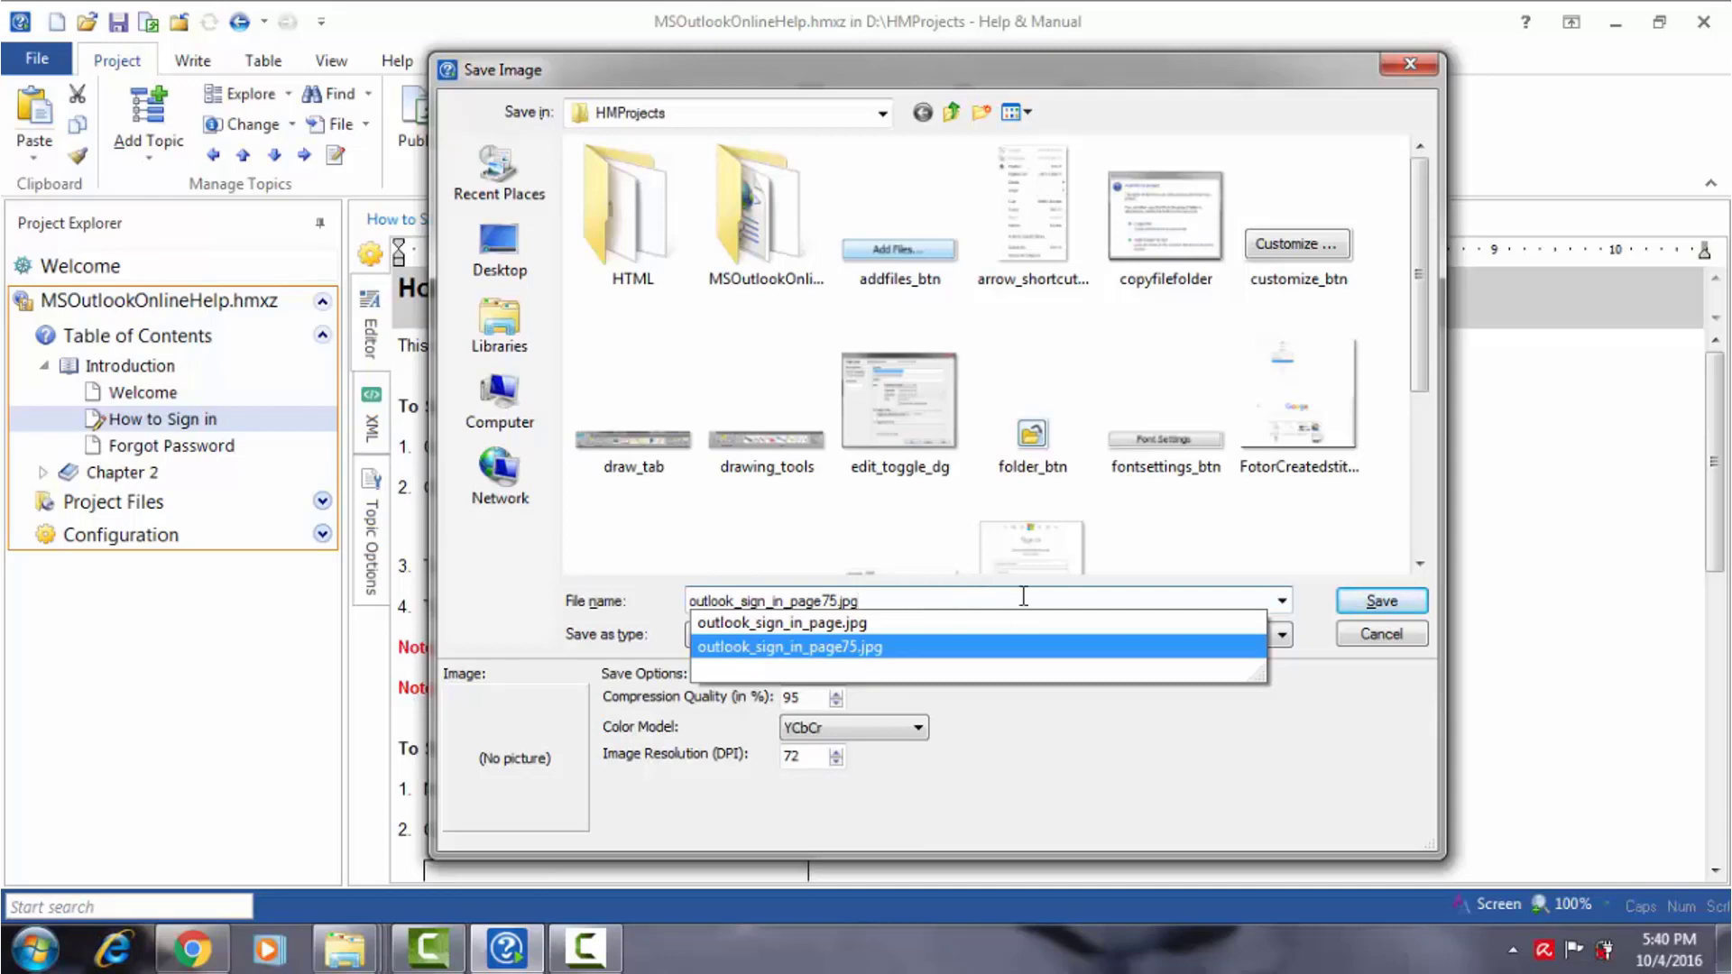
pyautogui.click(1382, 603)
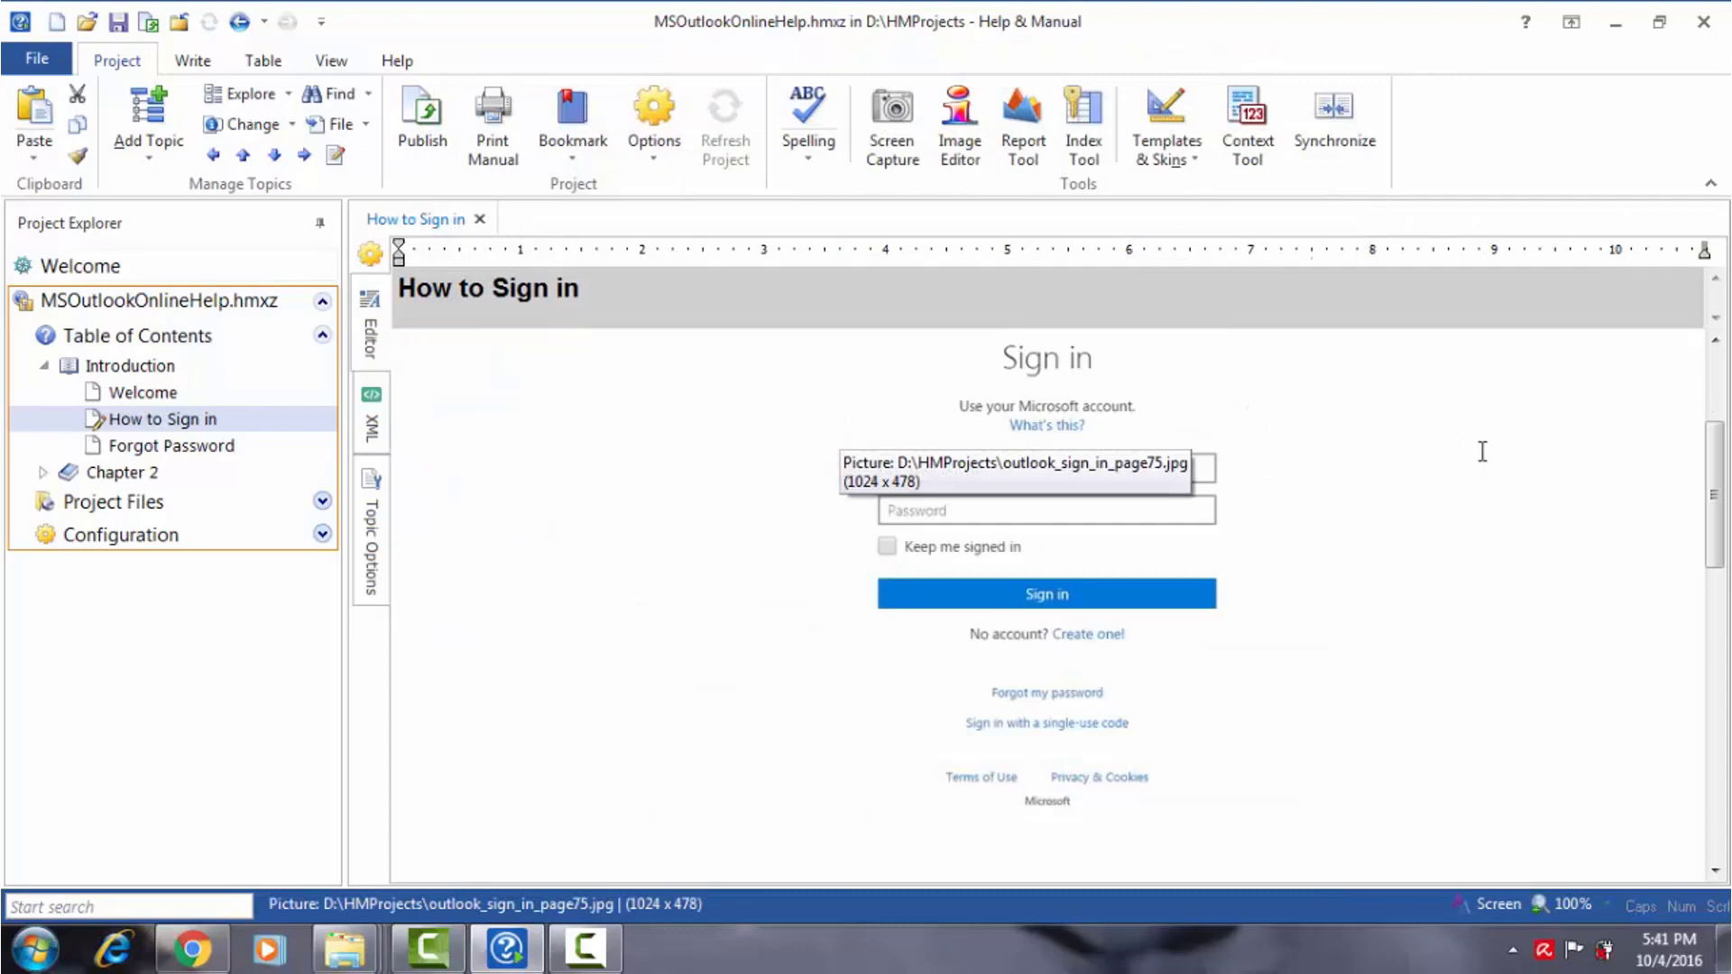
pyautogui.moveTo(1714, 499)
pyautogui.mouseDown()
pyautogui.moveTo(1716, 388)
pyautogui.moveTo(1700, 467)
pyautogui.moveTo(1713, 542)
pyautogui.moveTo(1713, 496)
pyautogui.mouseUp()
pyautogui.click(1201, 491)
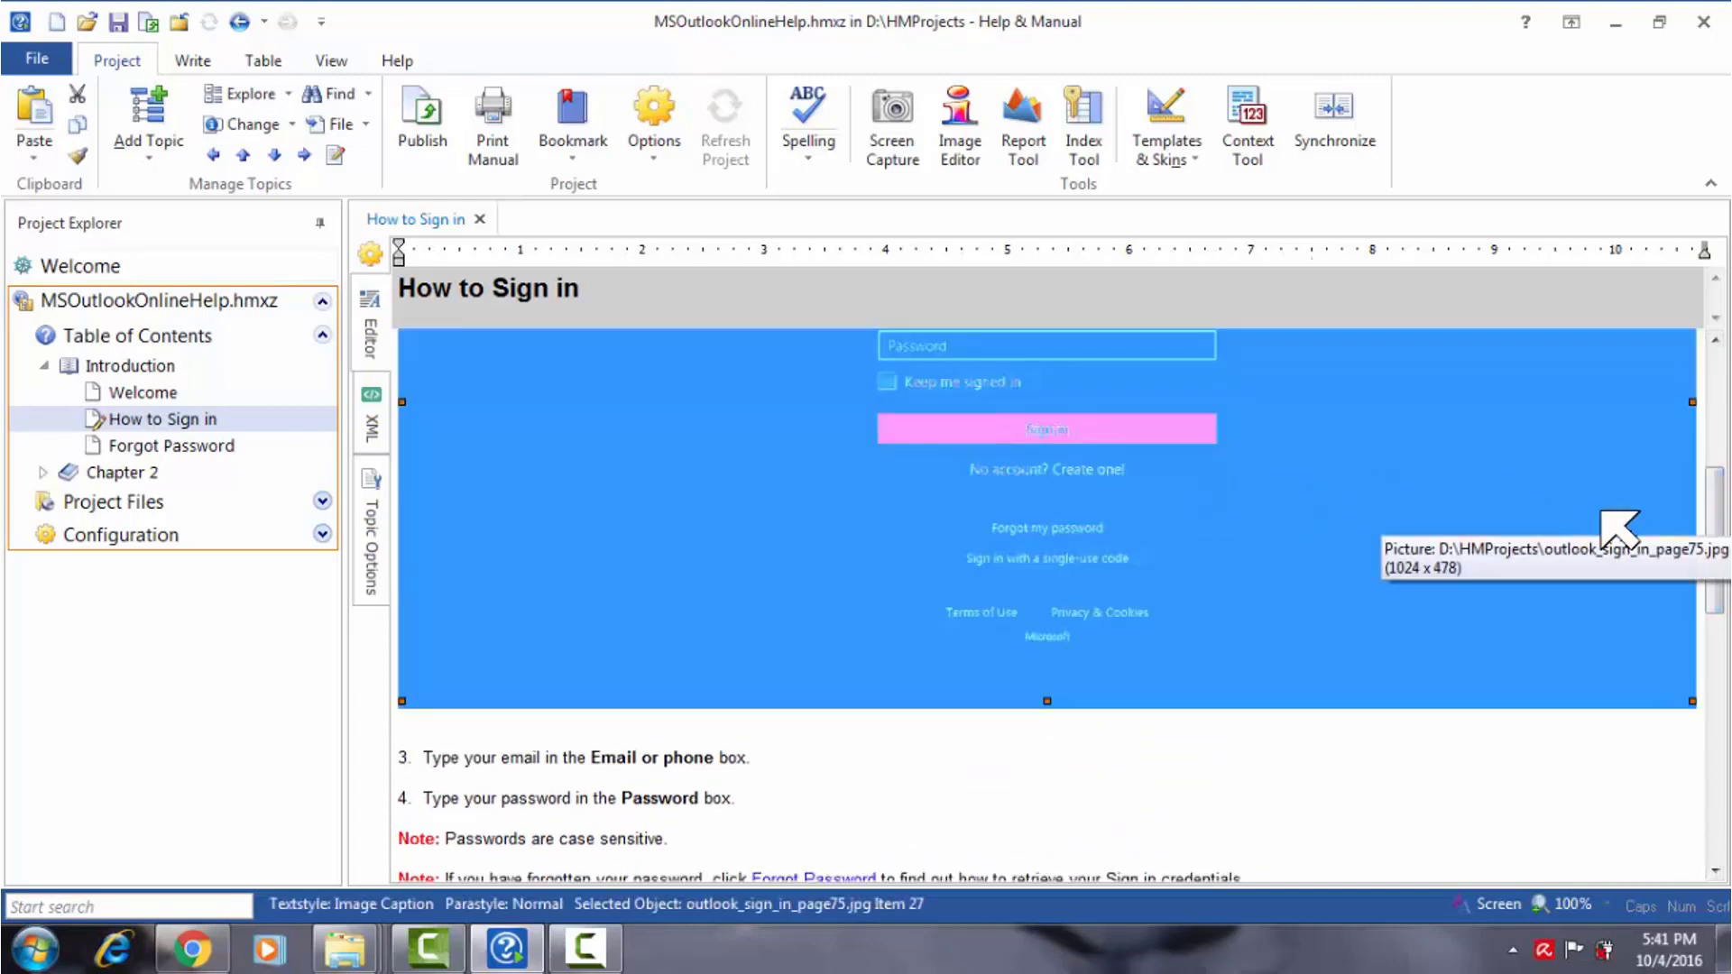
pyautogui.scroll(4, 1717, 476)
pyautogui.moveTo(1719, 469); pyautogui.dragTo(1720, 519)
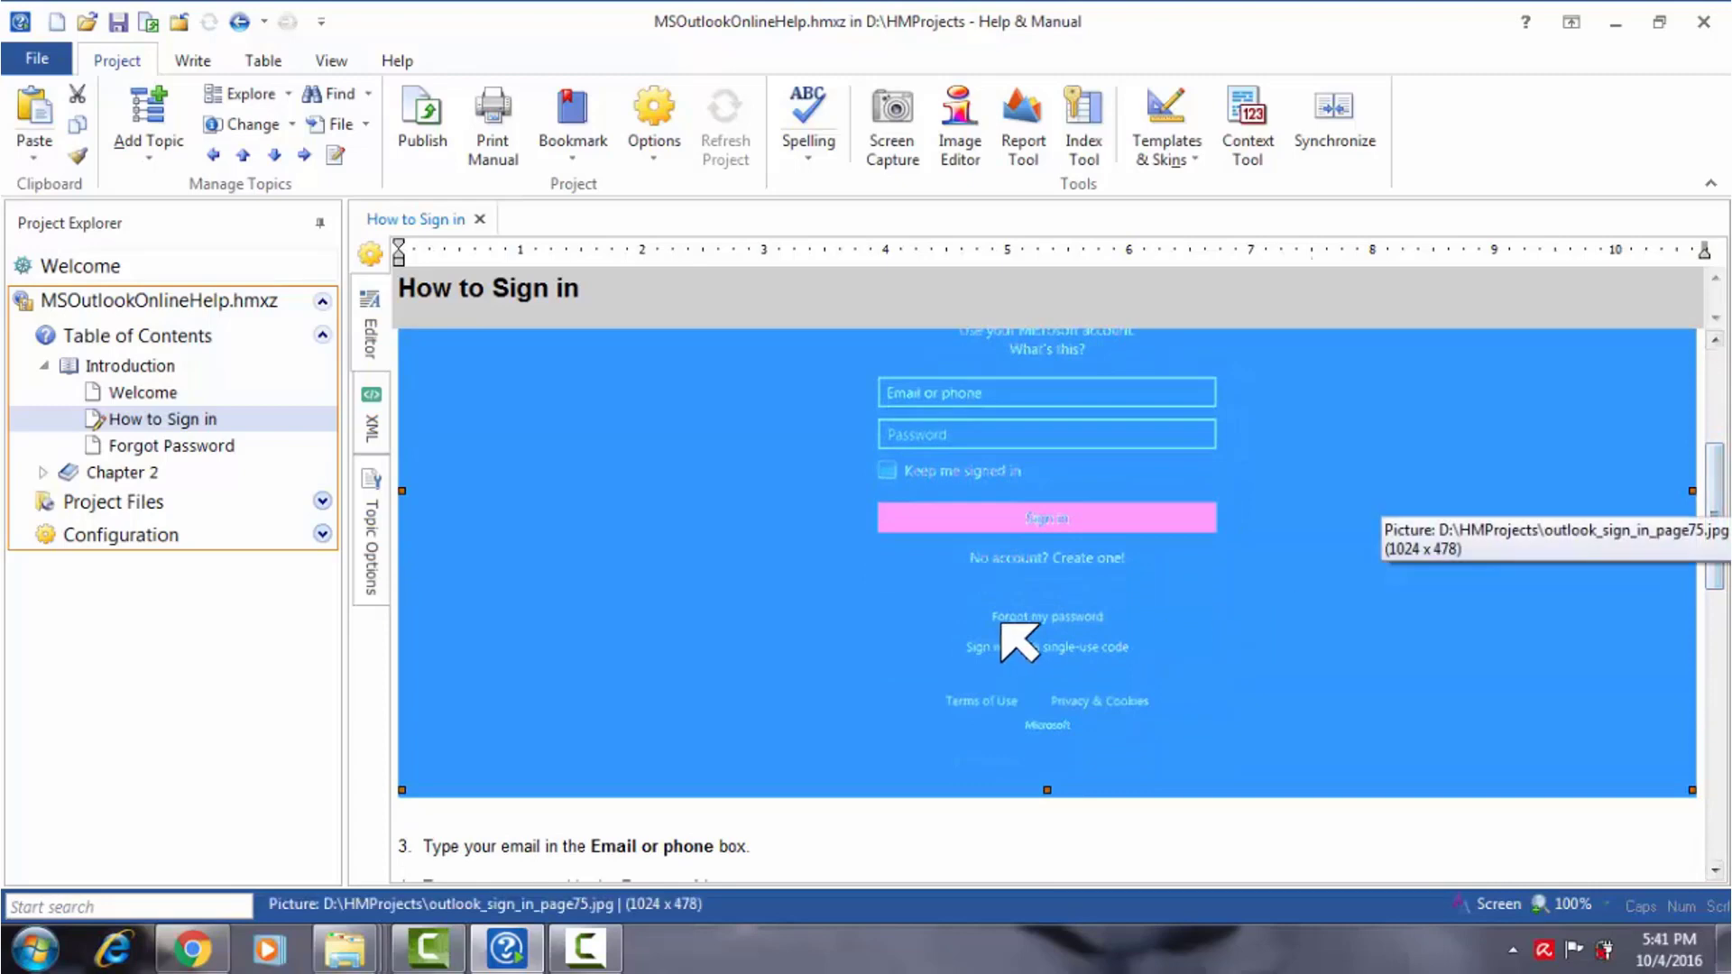
pyautogui.click(792, 846)
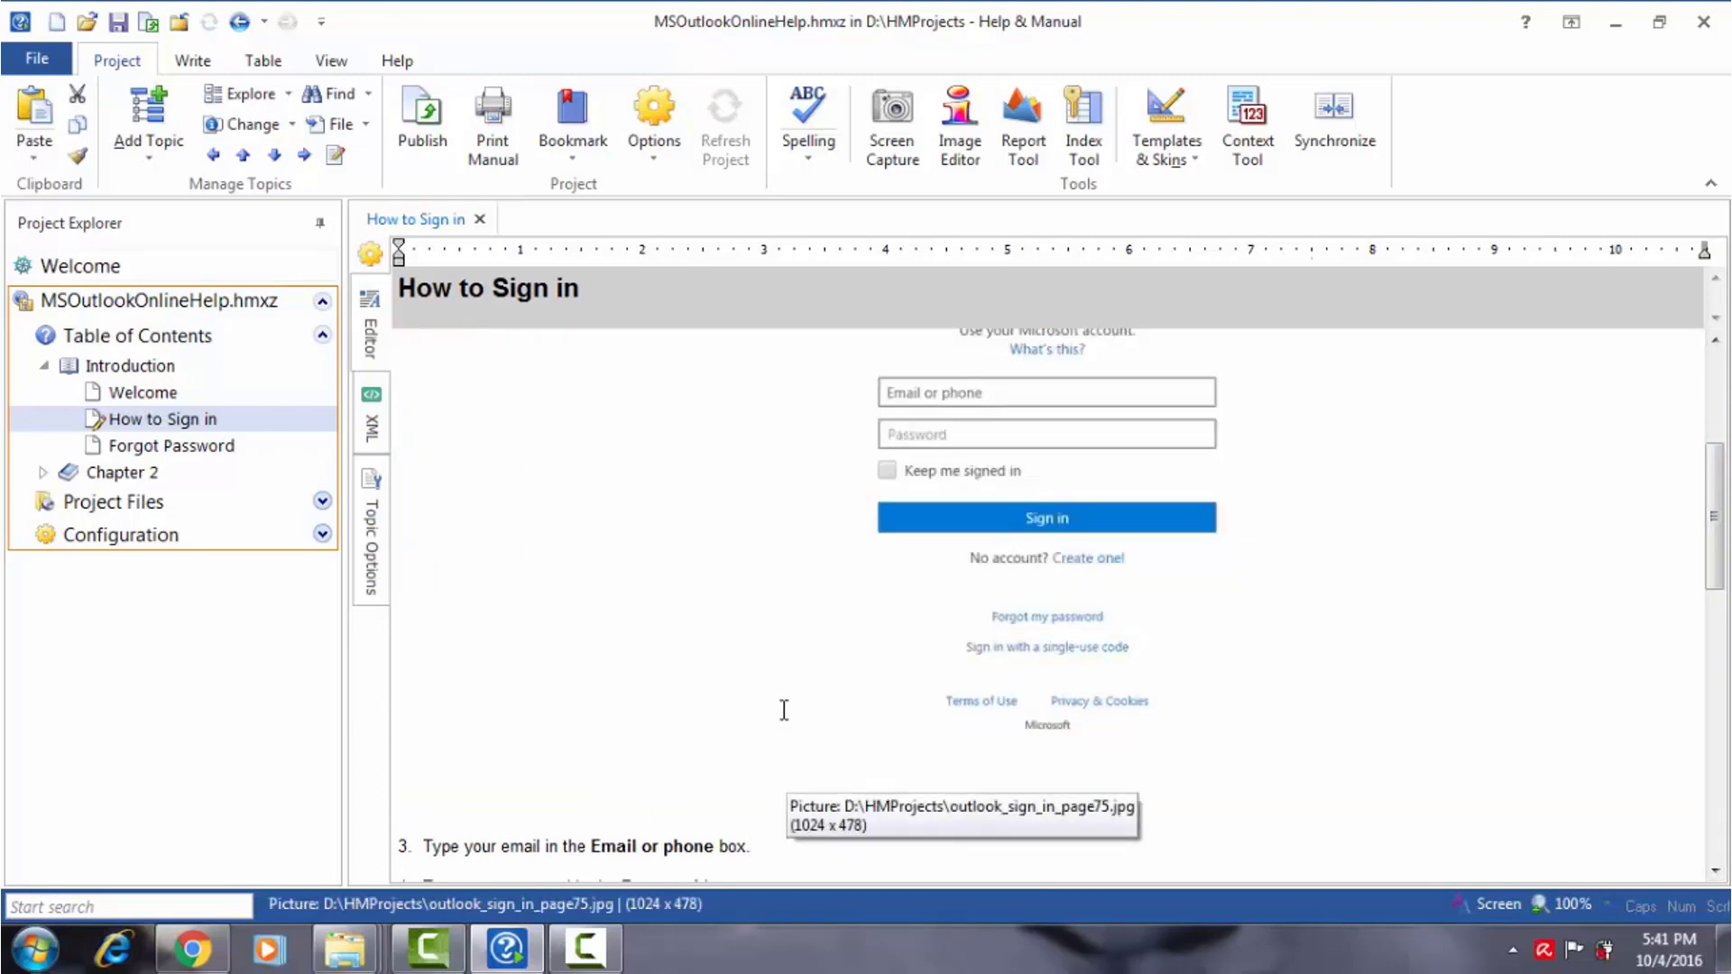
pyautogui.click(894, 136)
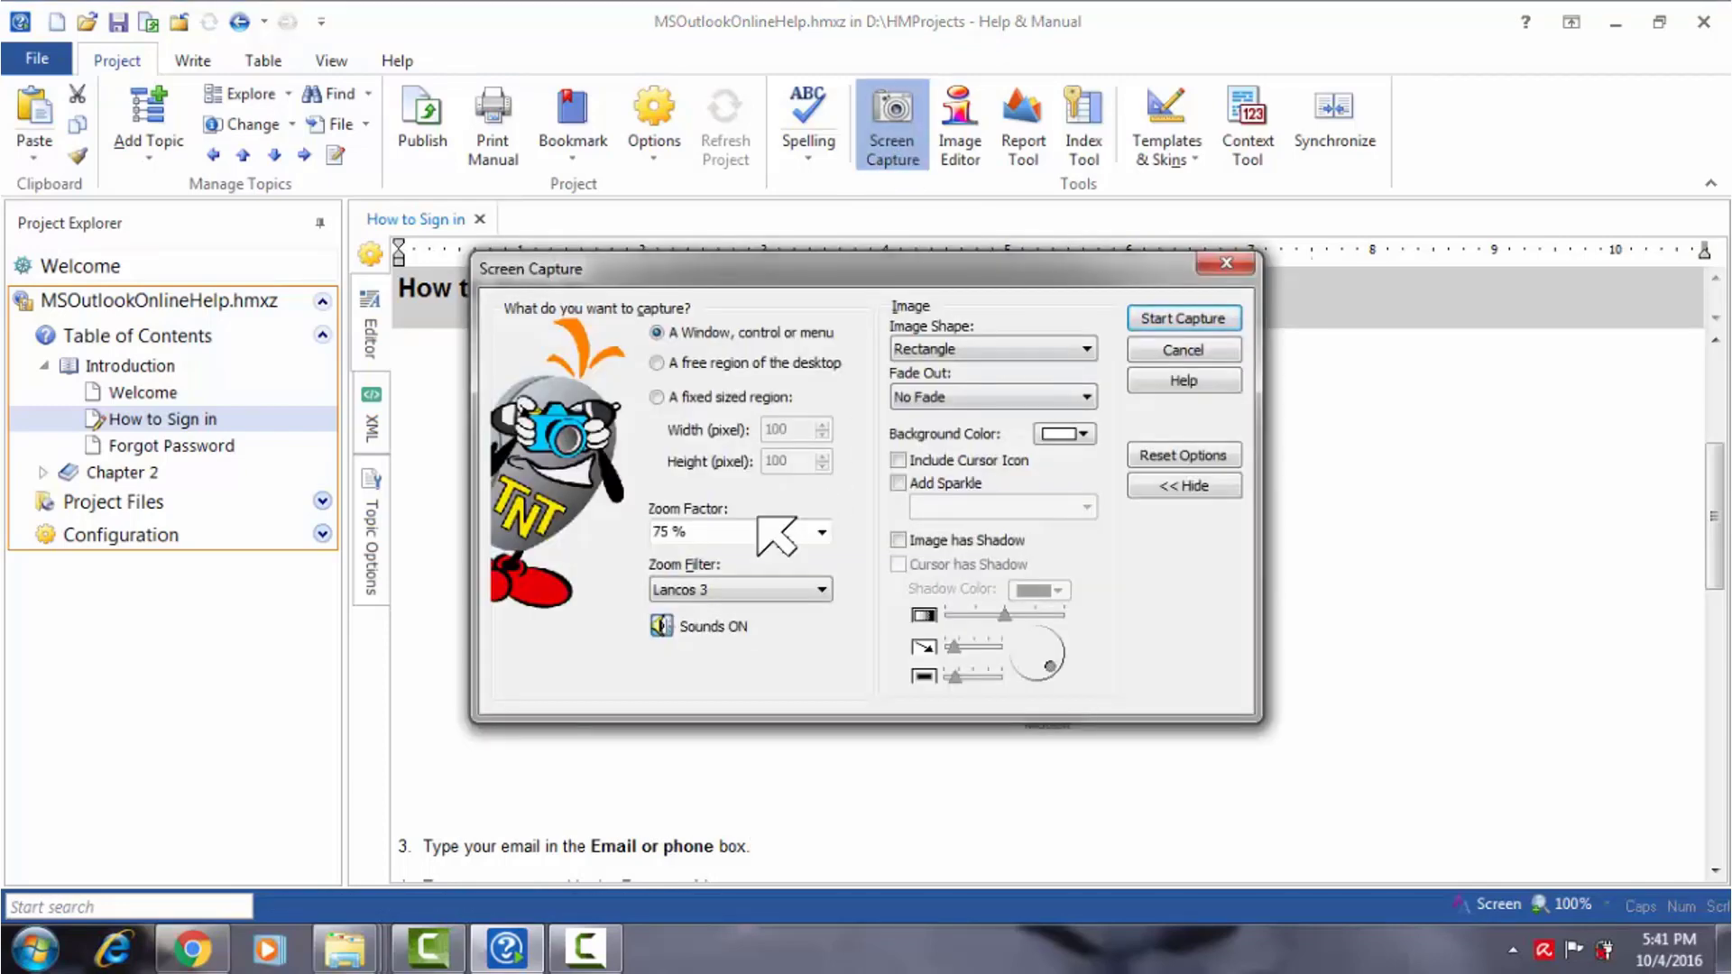
pyautogui.click(670, 533)
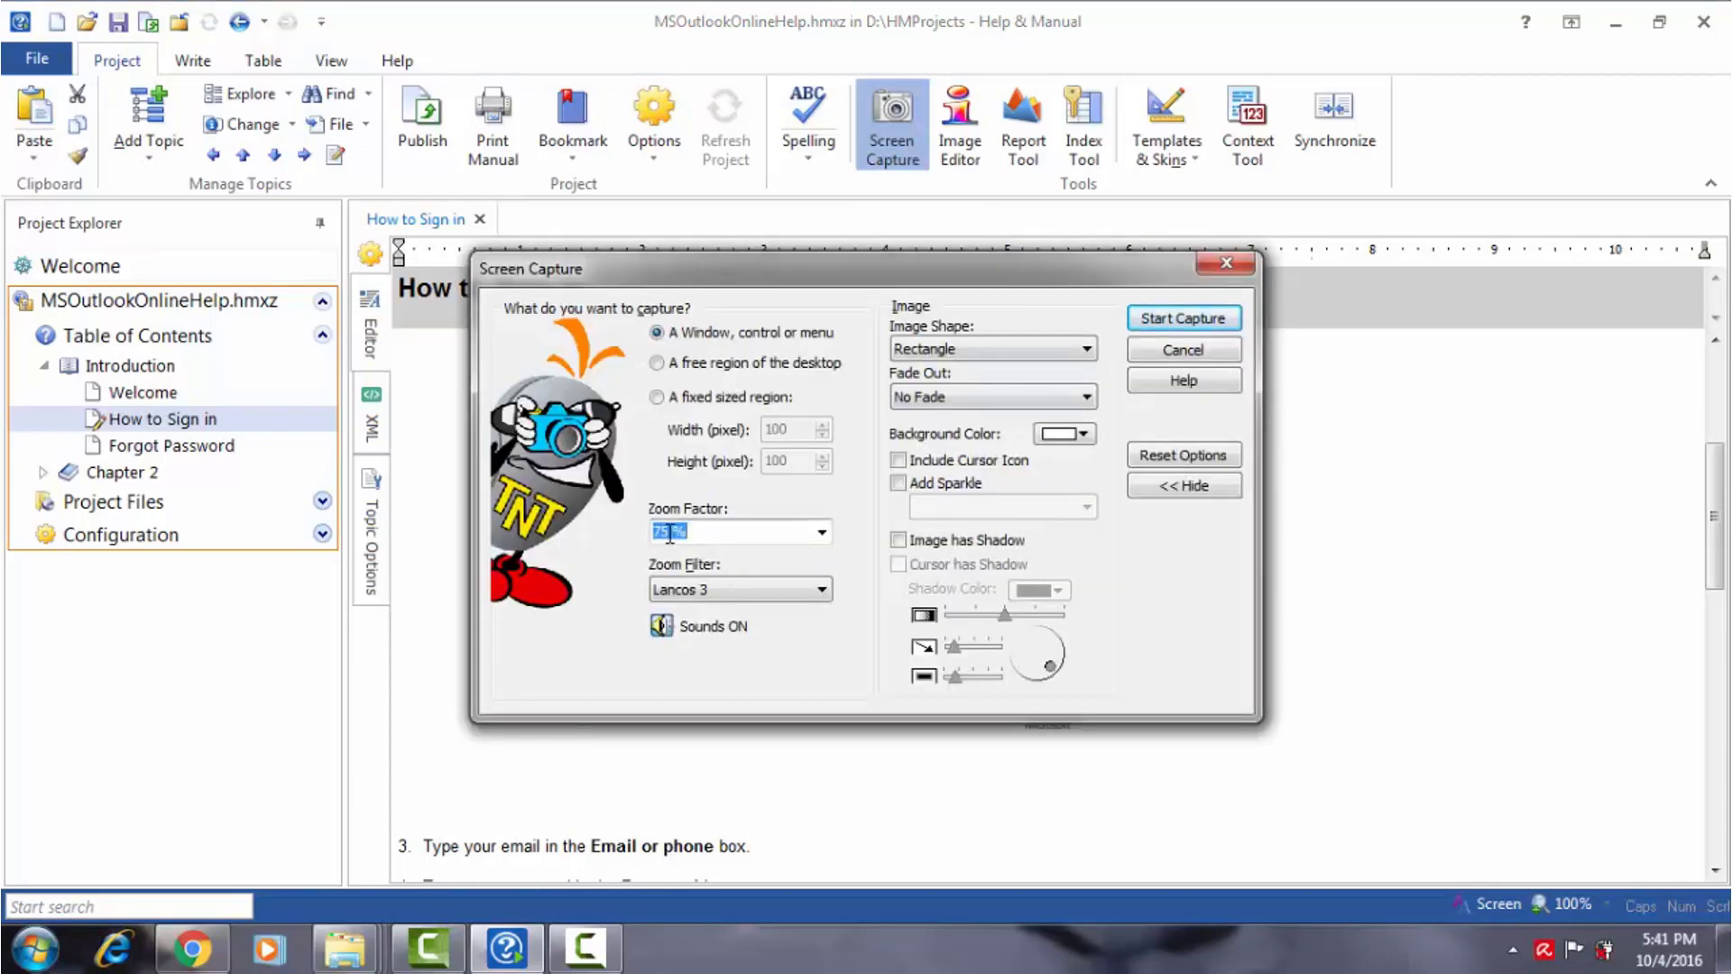
pyautogui.write('60')
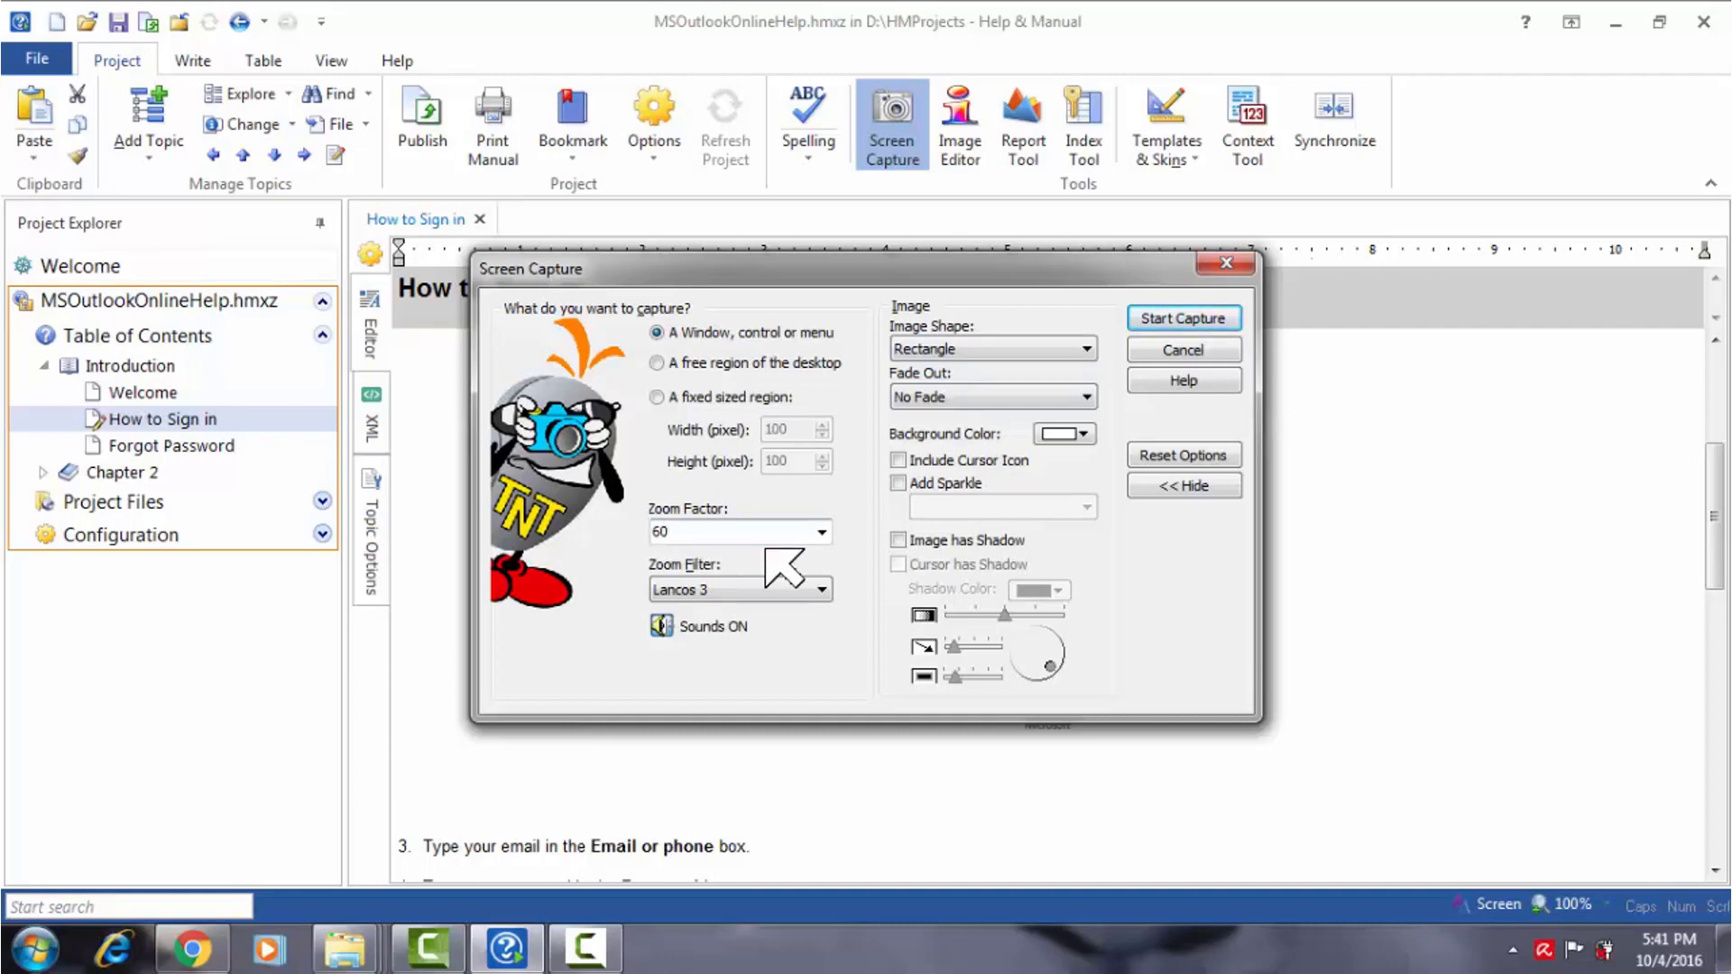
pyautogui.click(1187, 350)
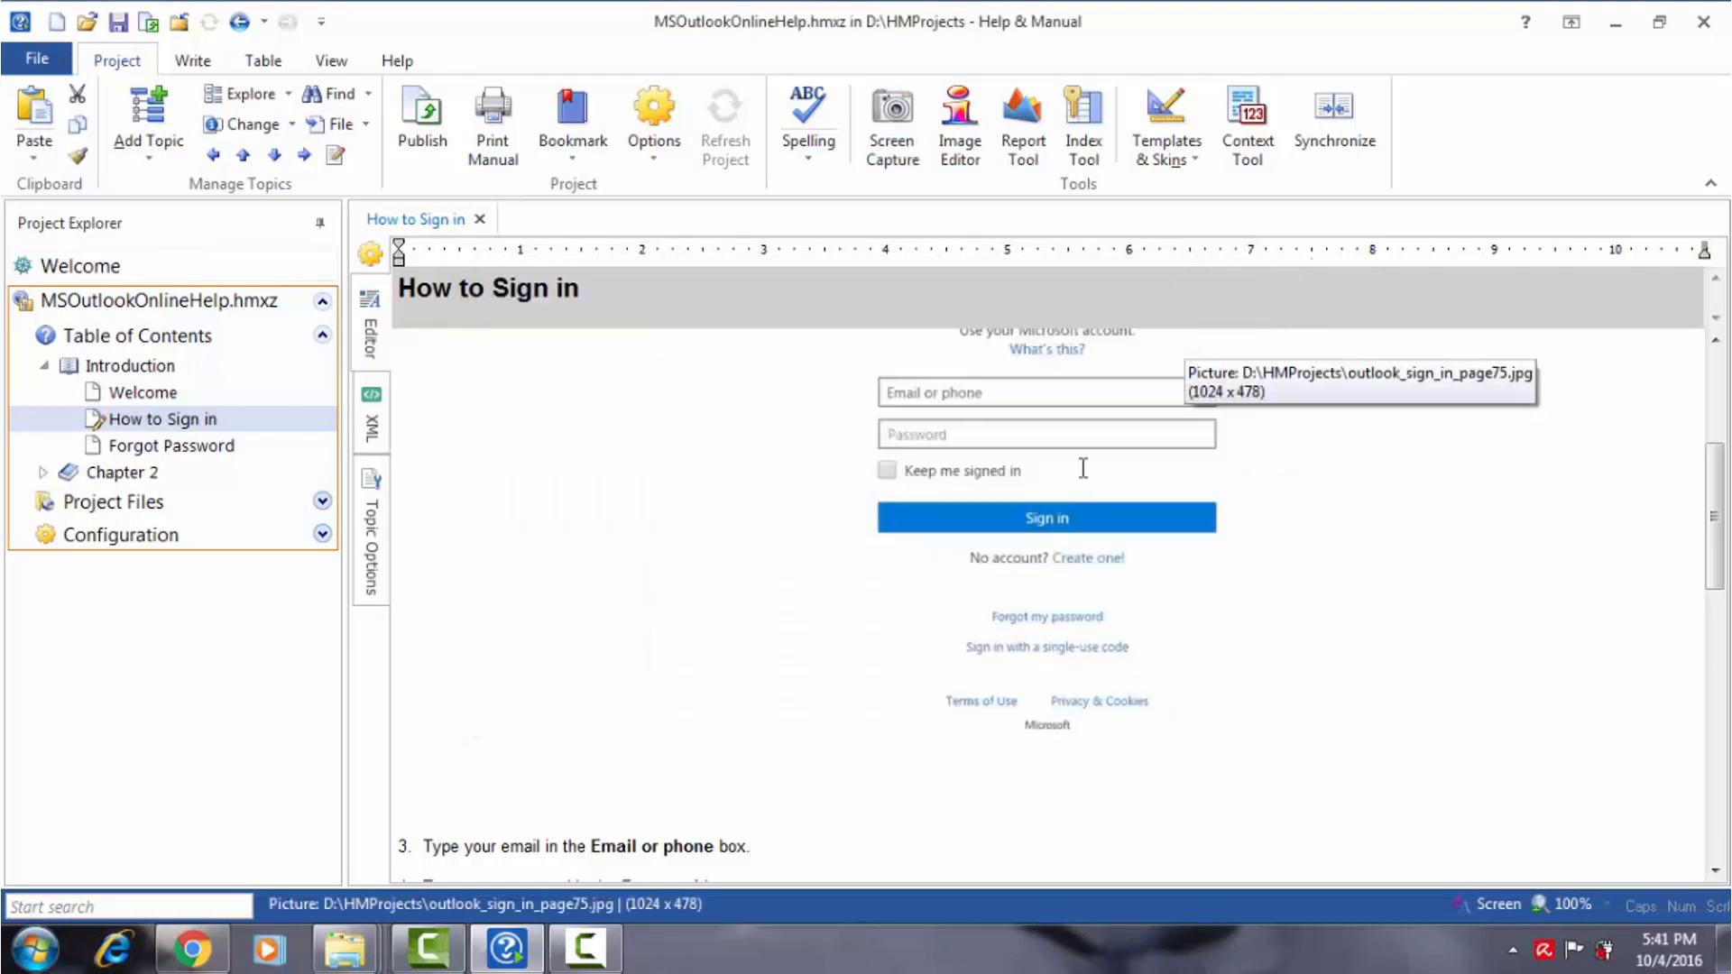
# - Delete the outlook_sign_in_page75.jpg picture from the How to Sign in topic
pyautogui.click(961, 542)
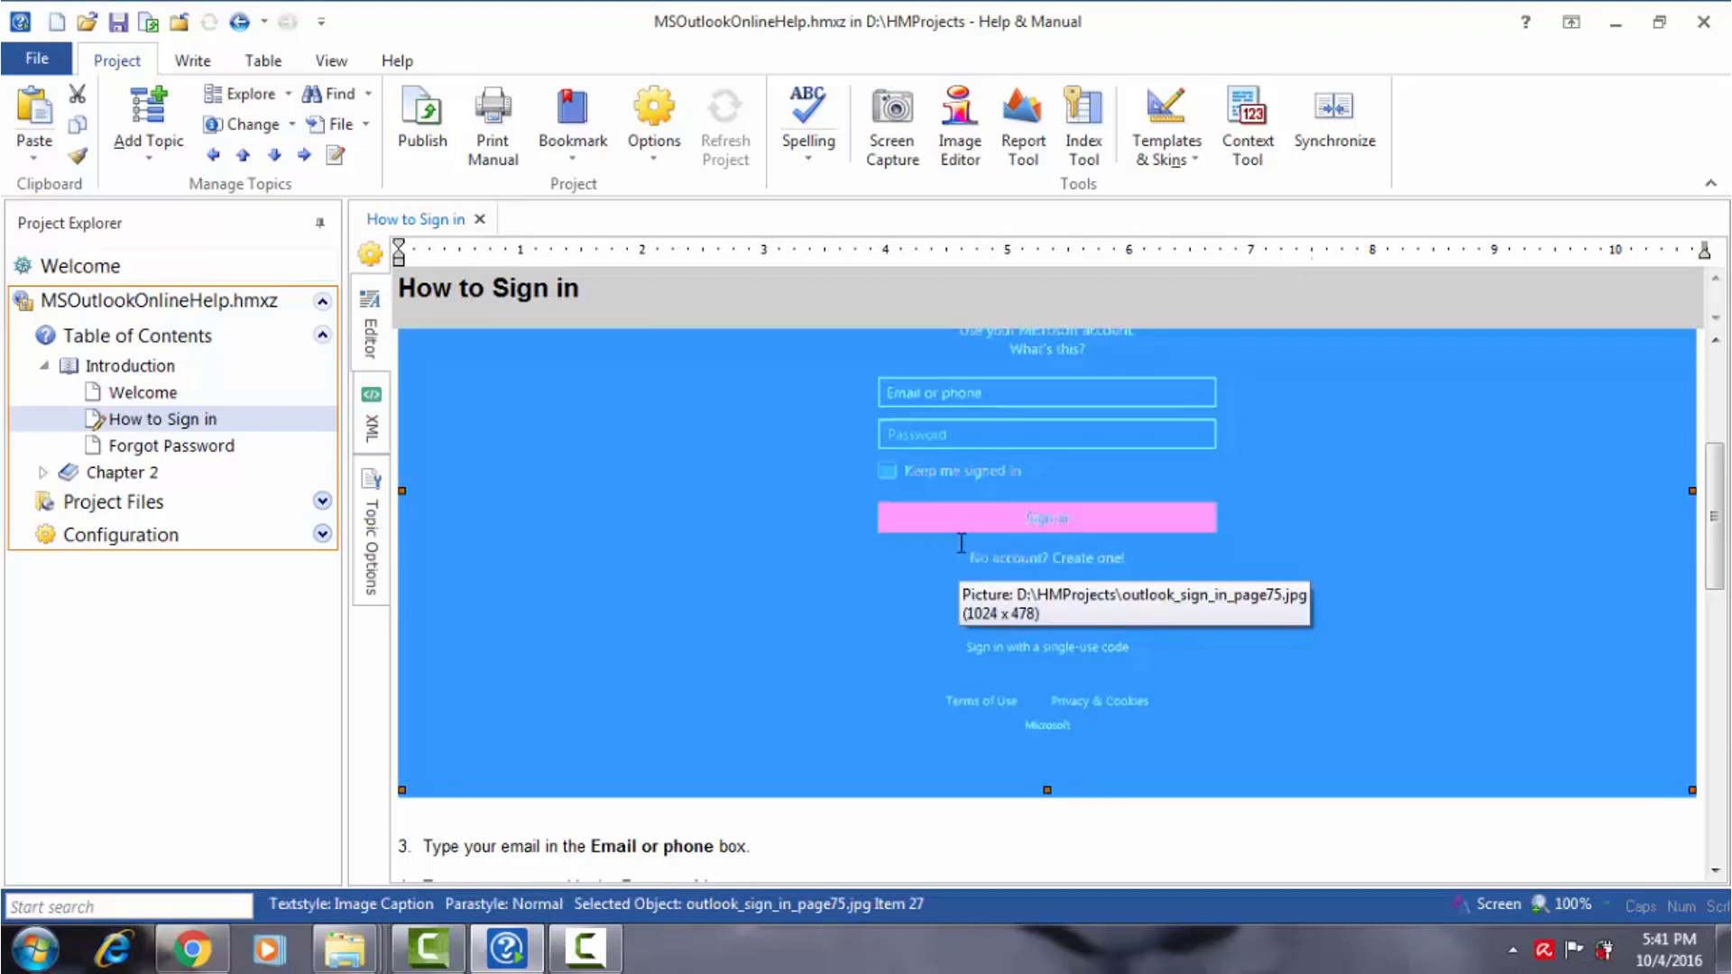
pyautogui.press('Delete')
pyautogui.scroll(1, 961, 542)
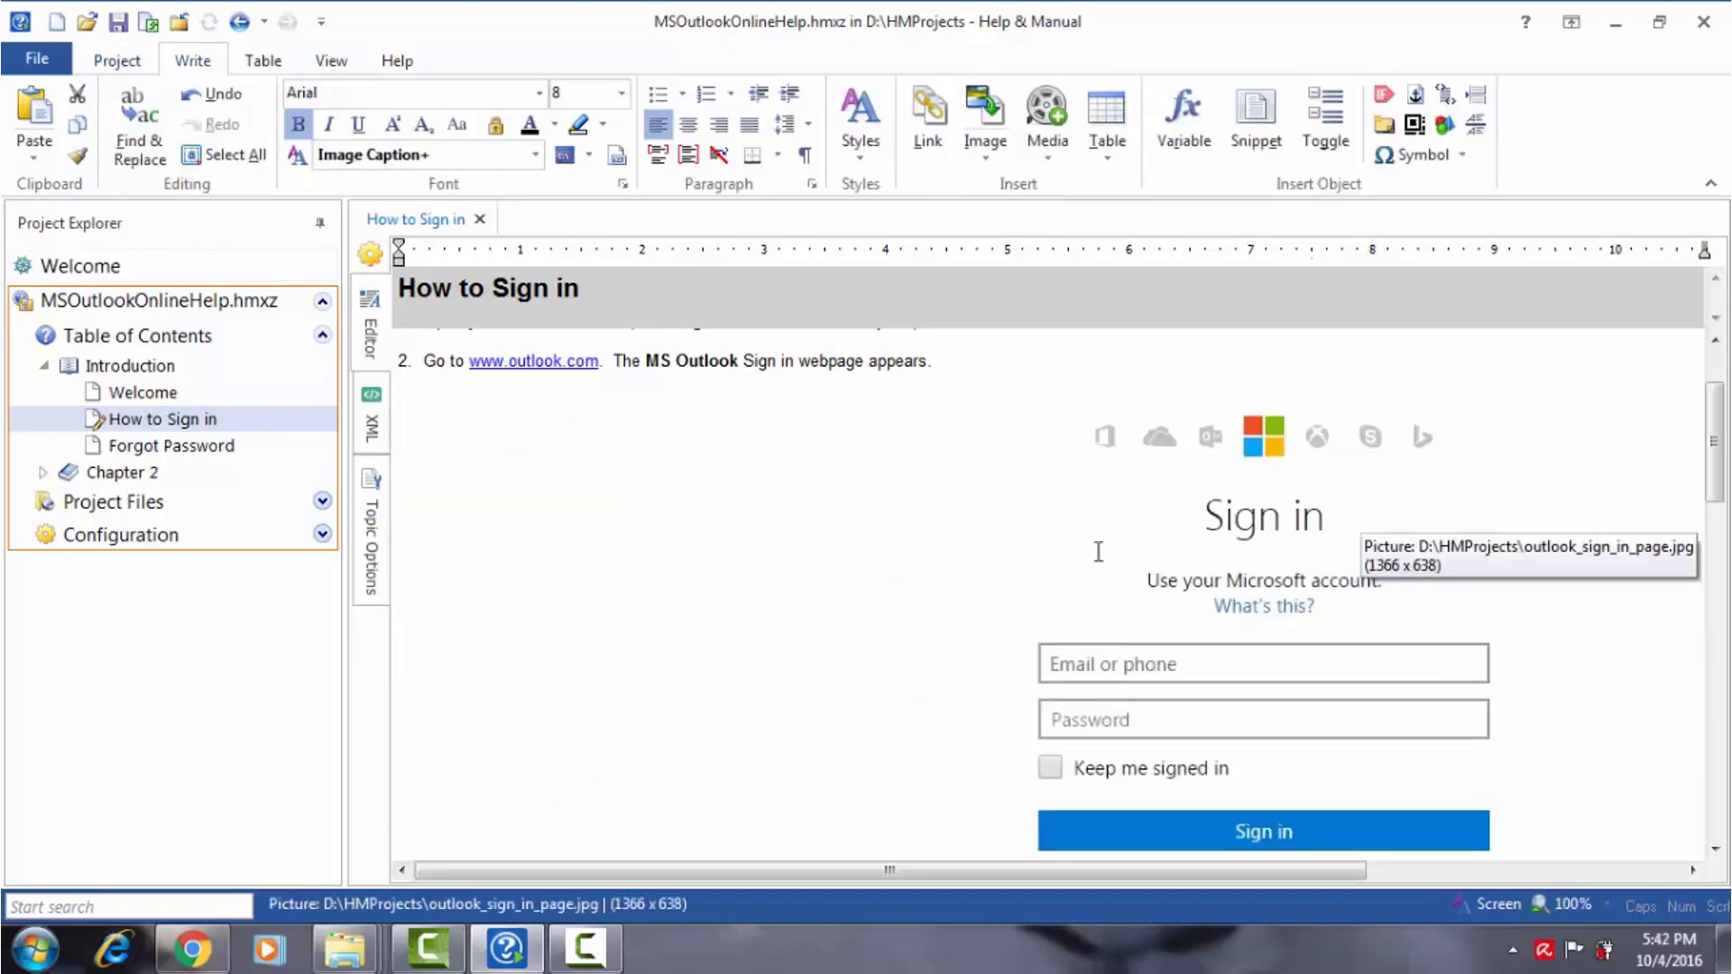
# - Open the topic's outlook_sign_in_page.jpg picture in the Impict image editor and maximize its image window
pyautogui.click(1094, 549)
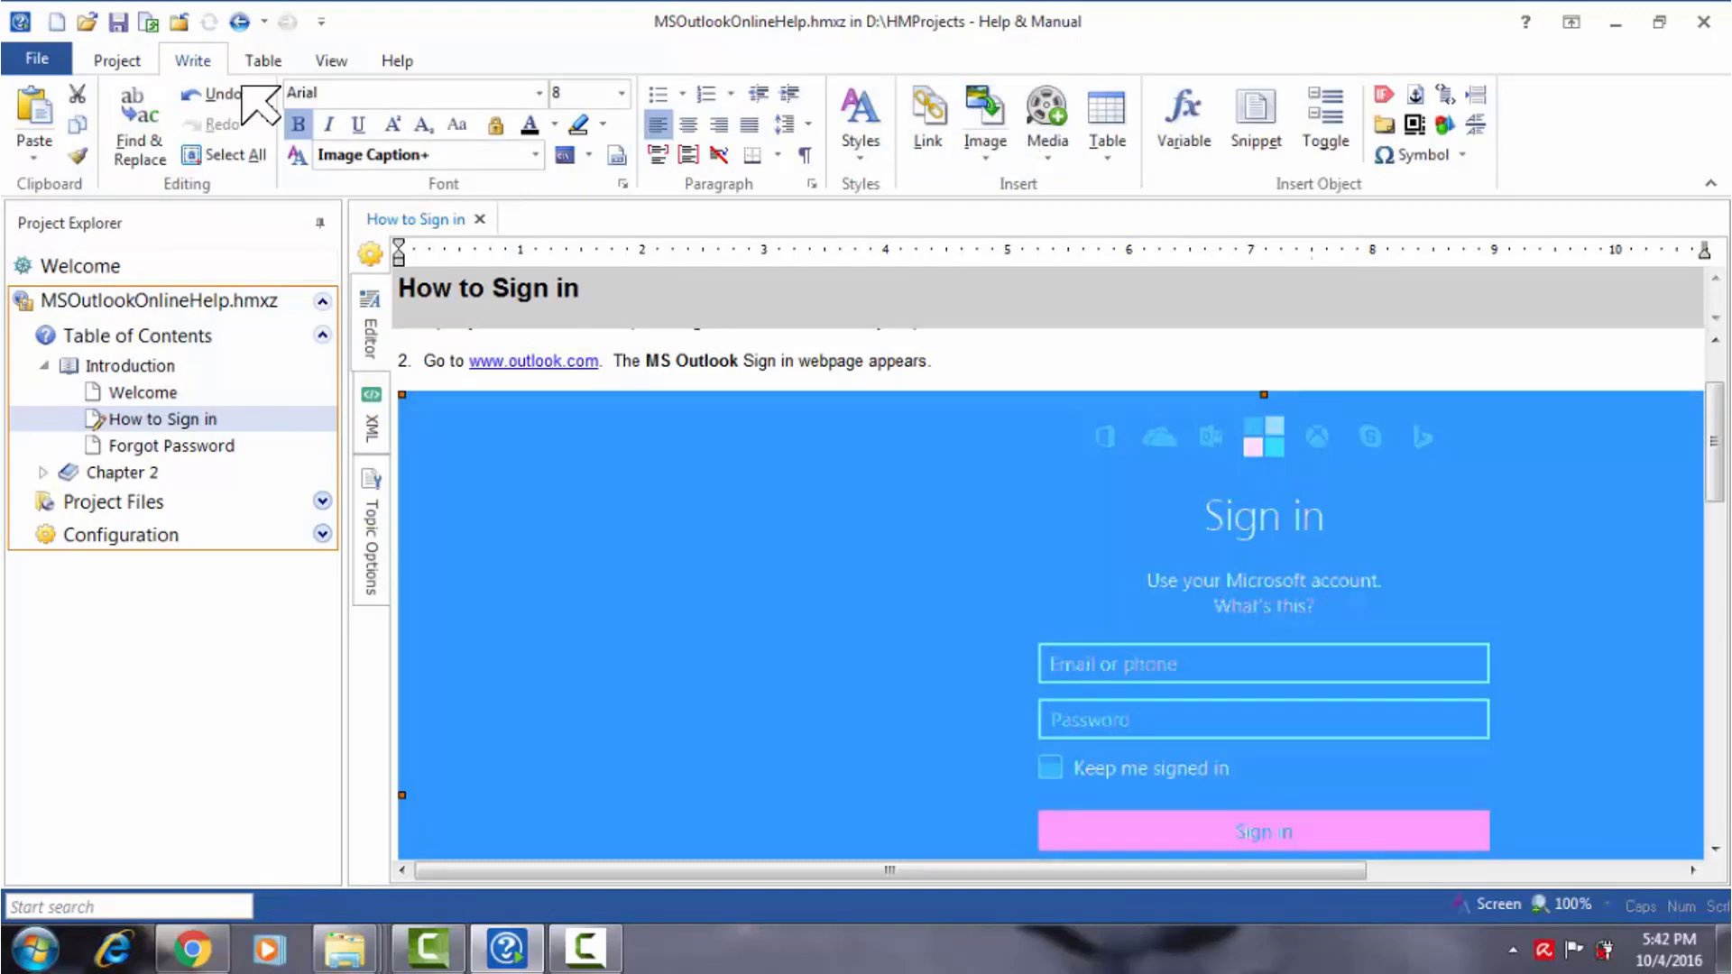
pyautogui.click(116, 60)
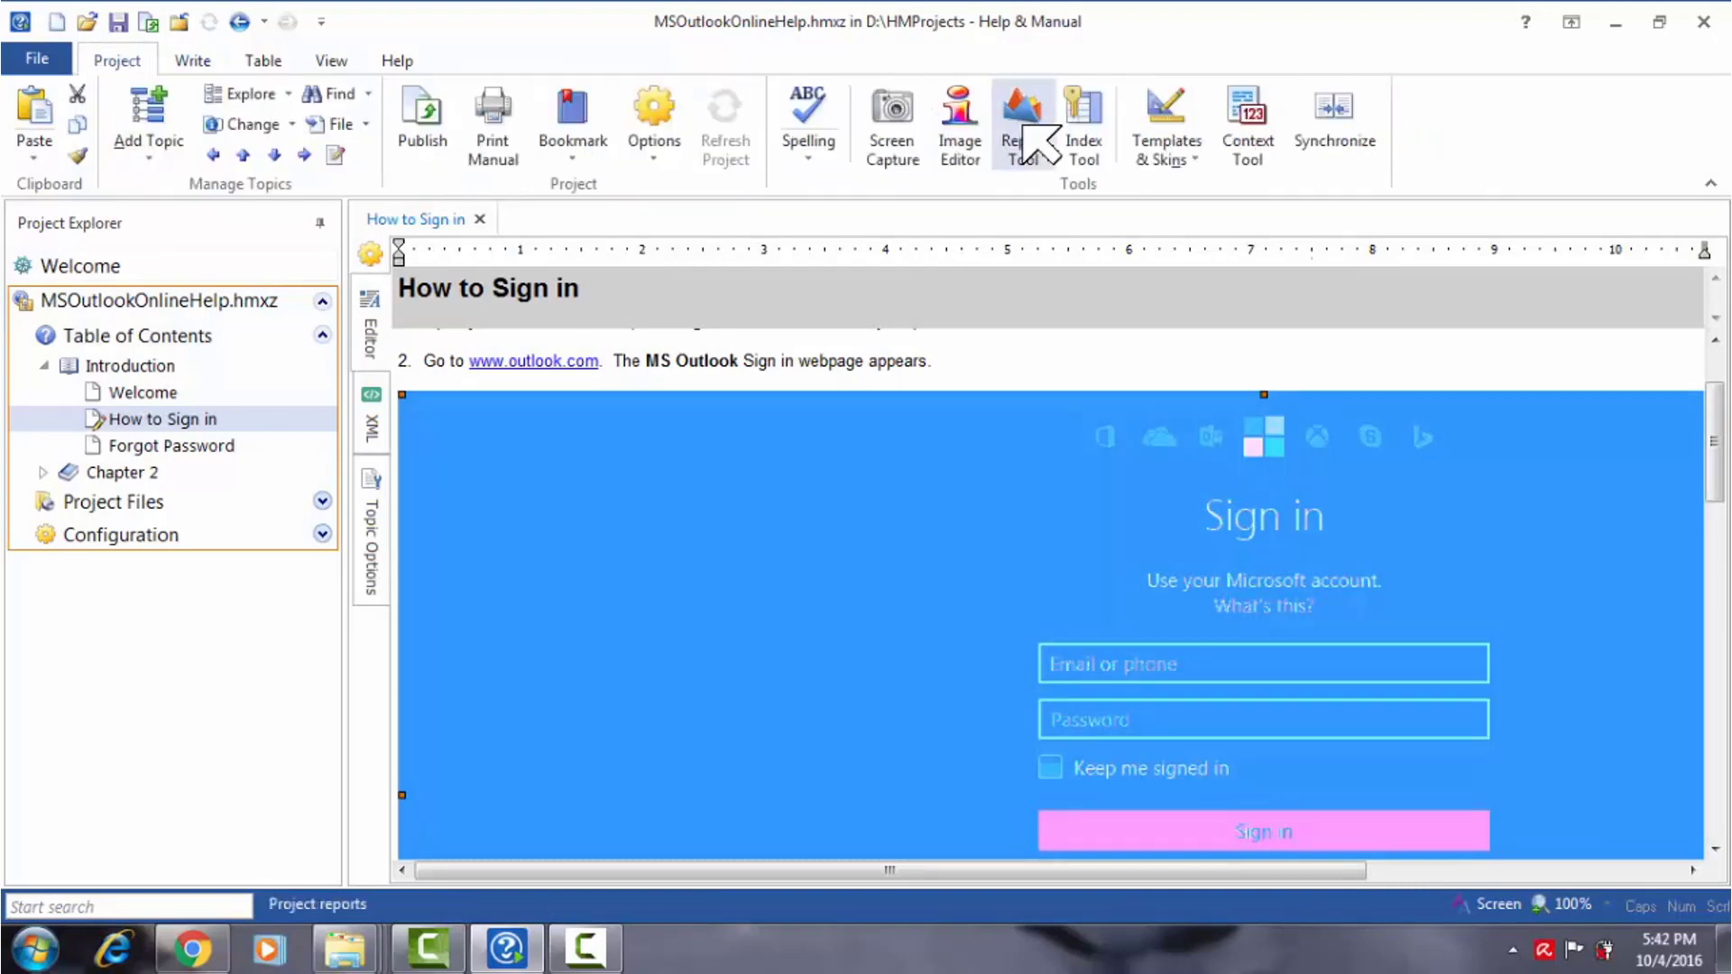
pyautogui.click(956, 131)
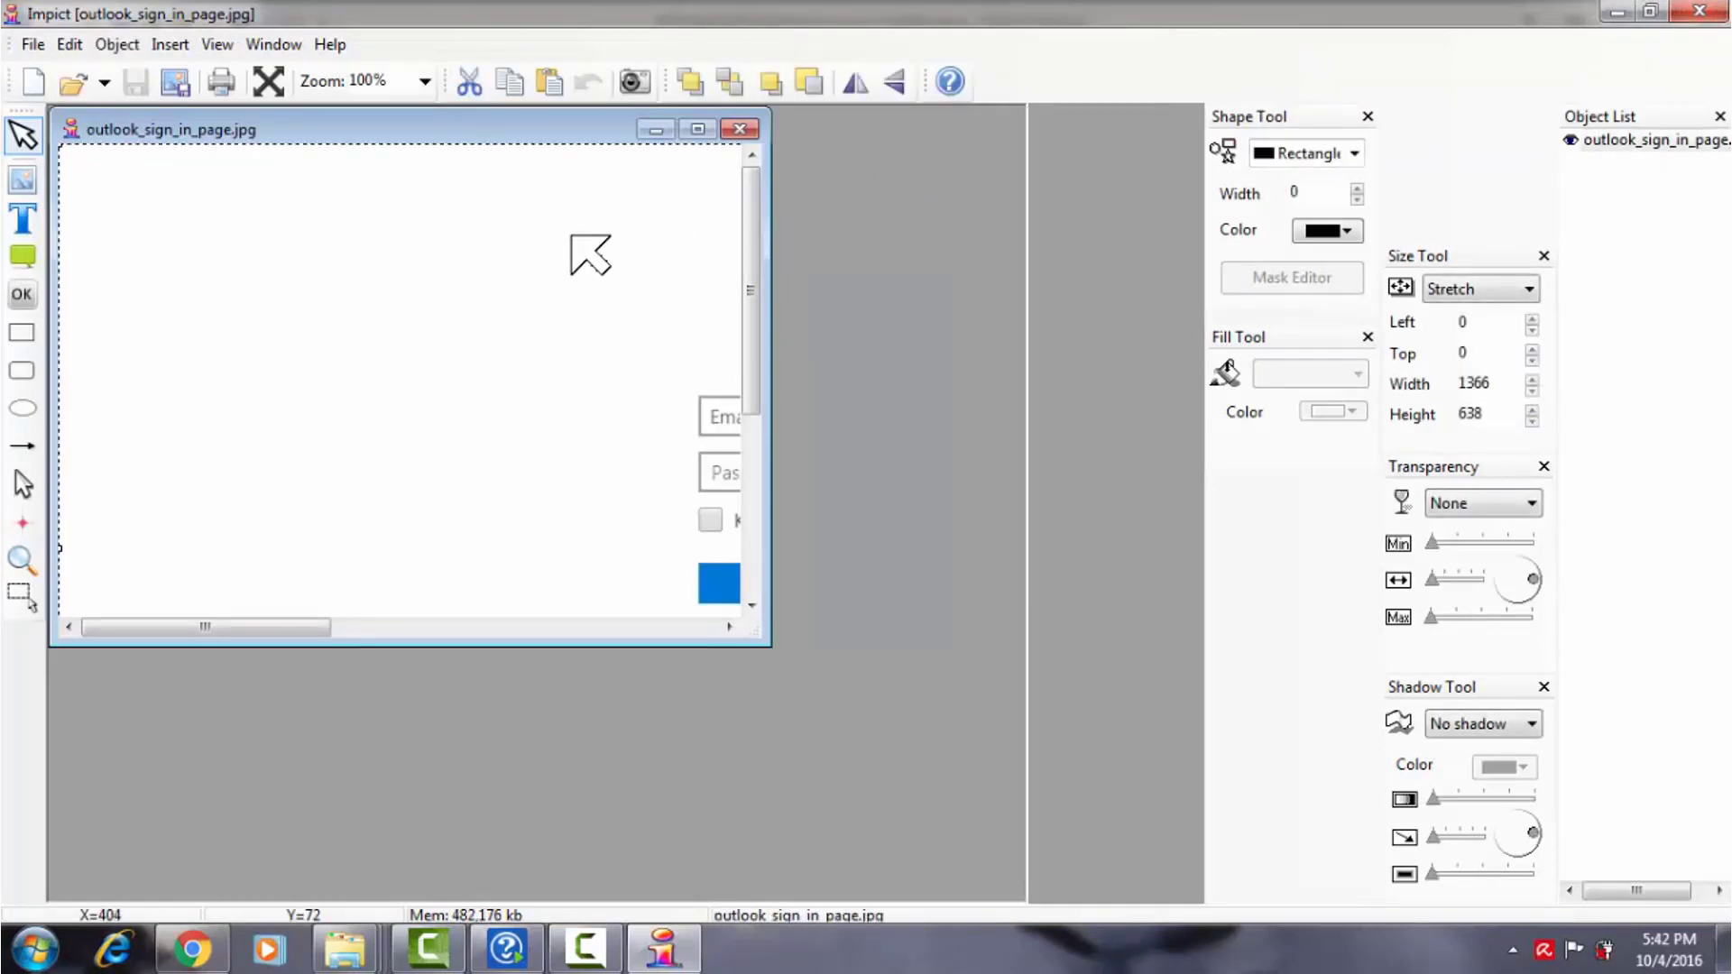
pyautogui.click(698, 129)
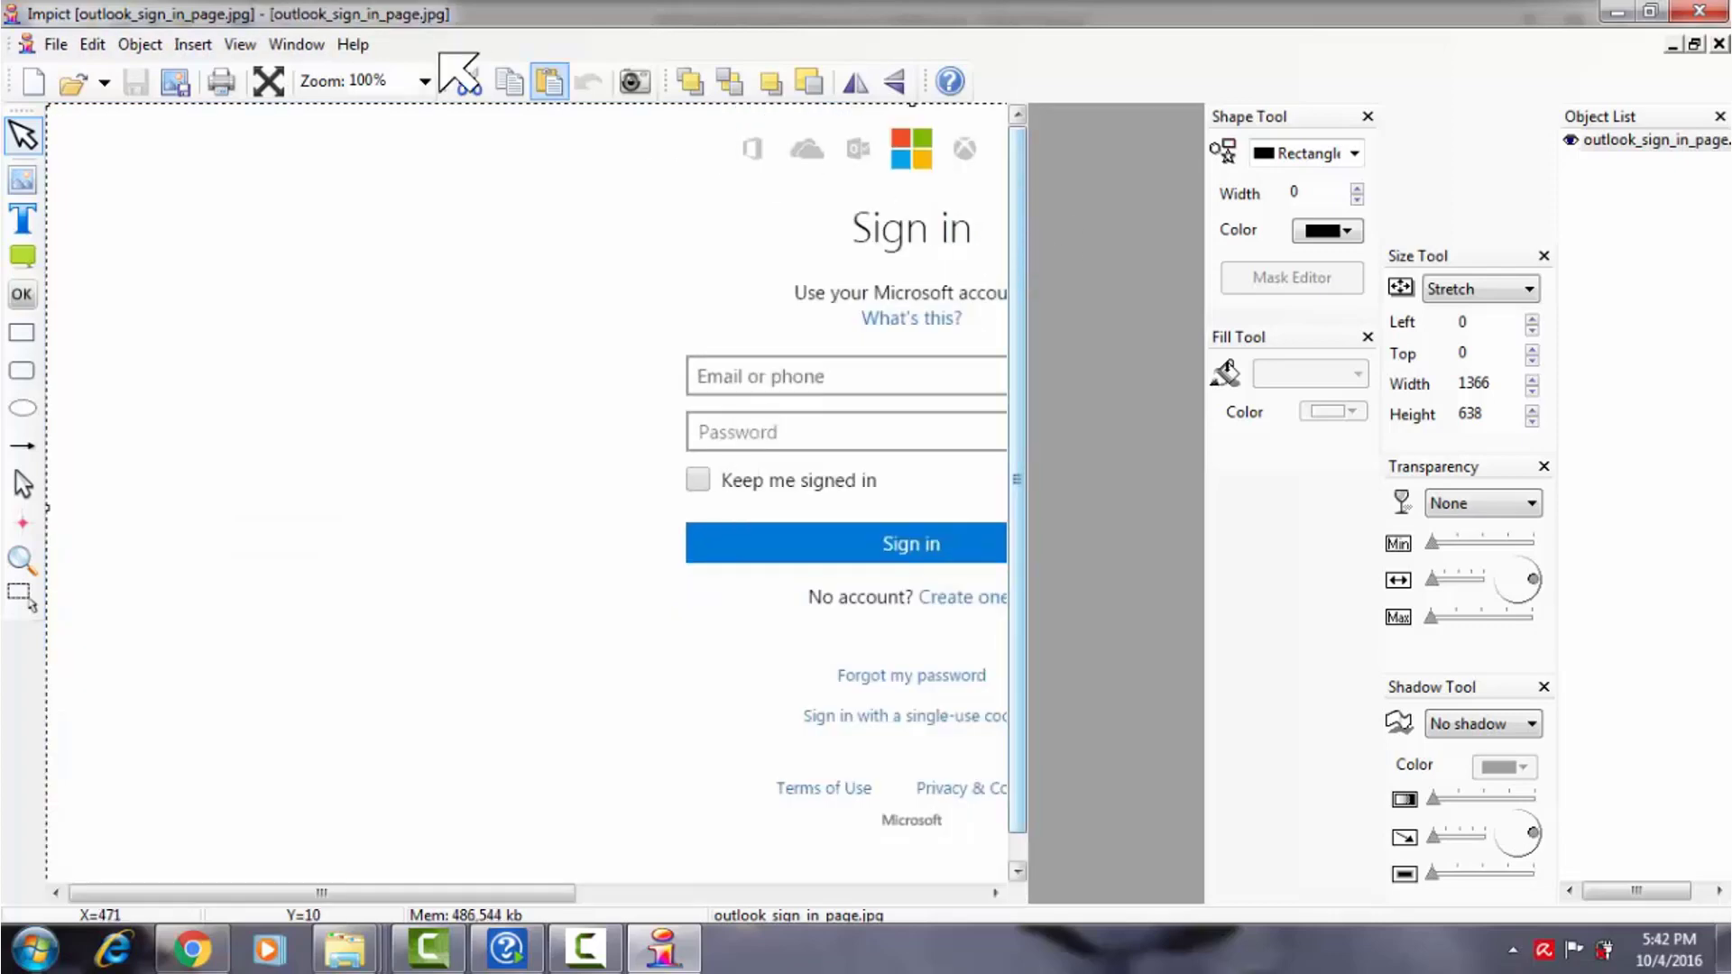
# - Resize the sign-in page image to 75 percent and save the image file
pyautogui.click(140, 45)
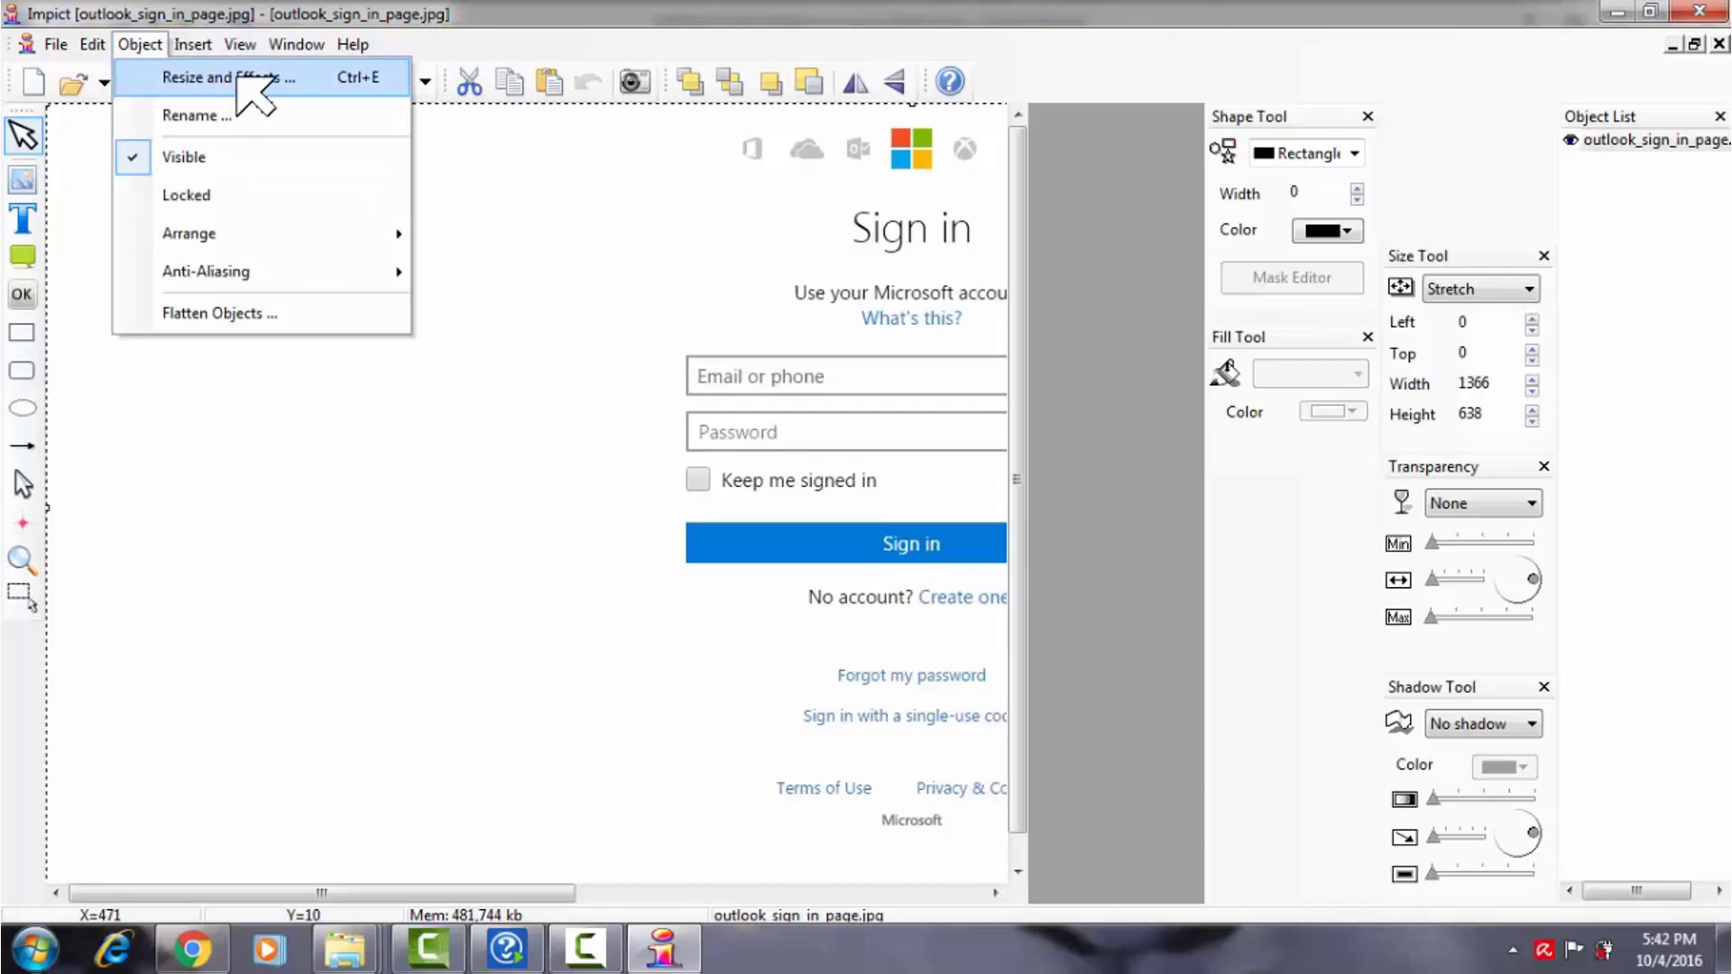
pyautogui.click(255, 94)
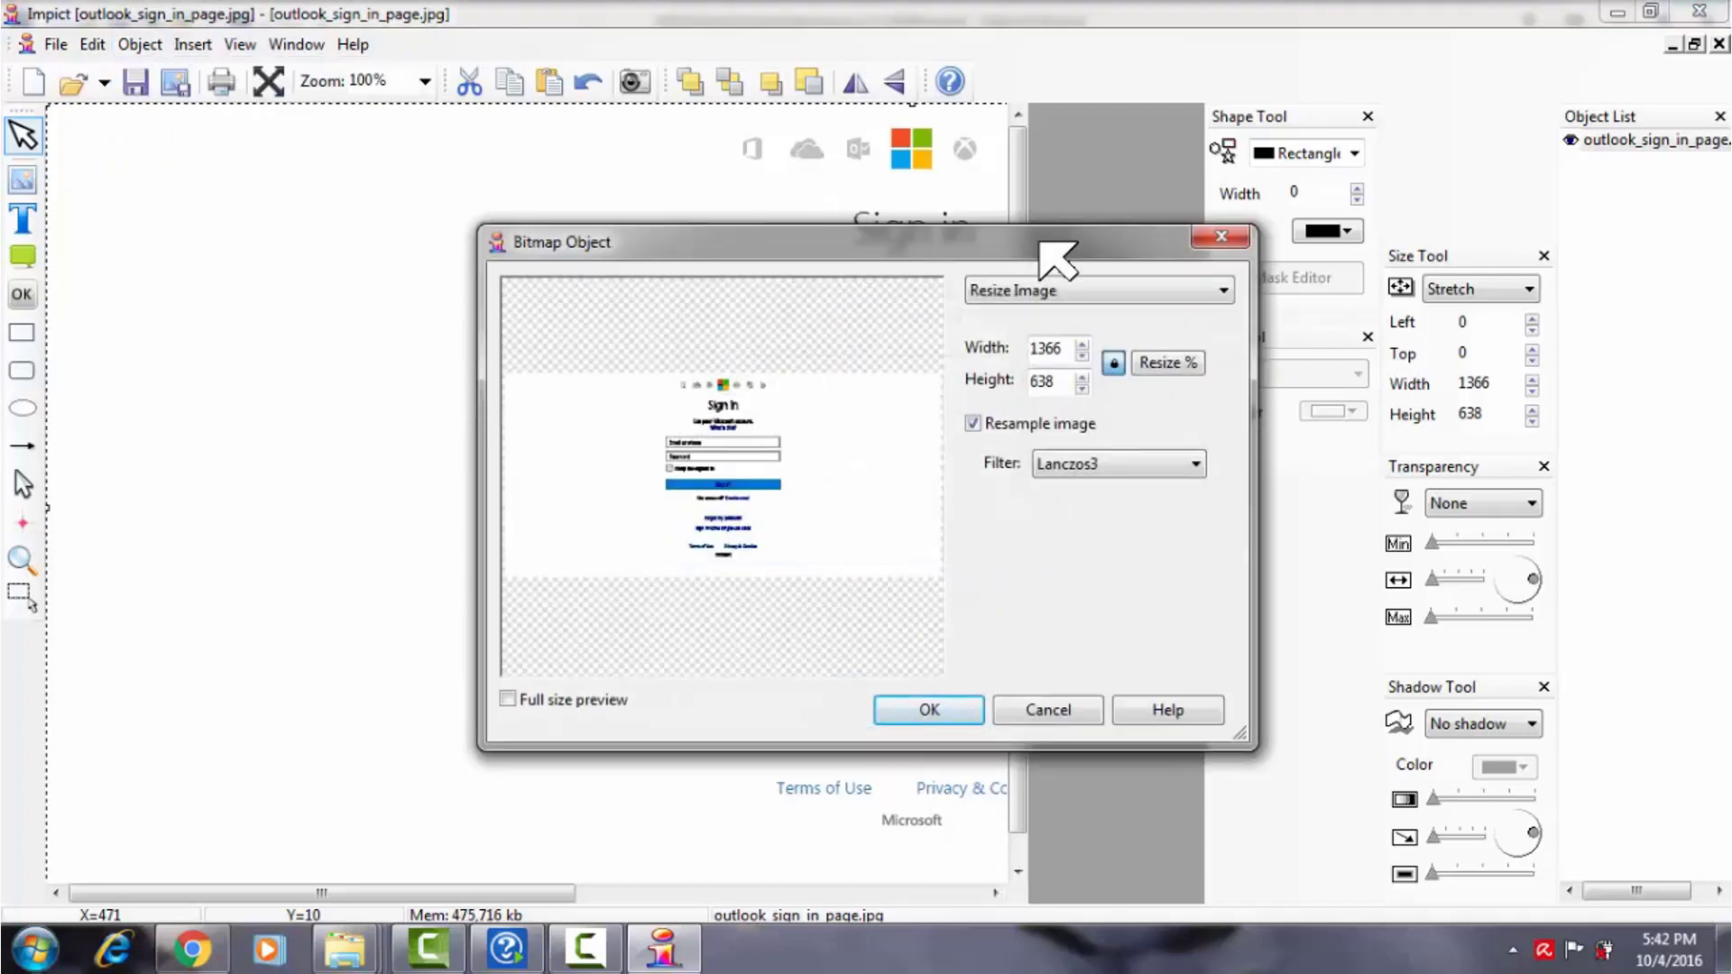
pyautogui.click(1189, 361)
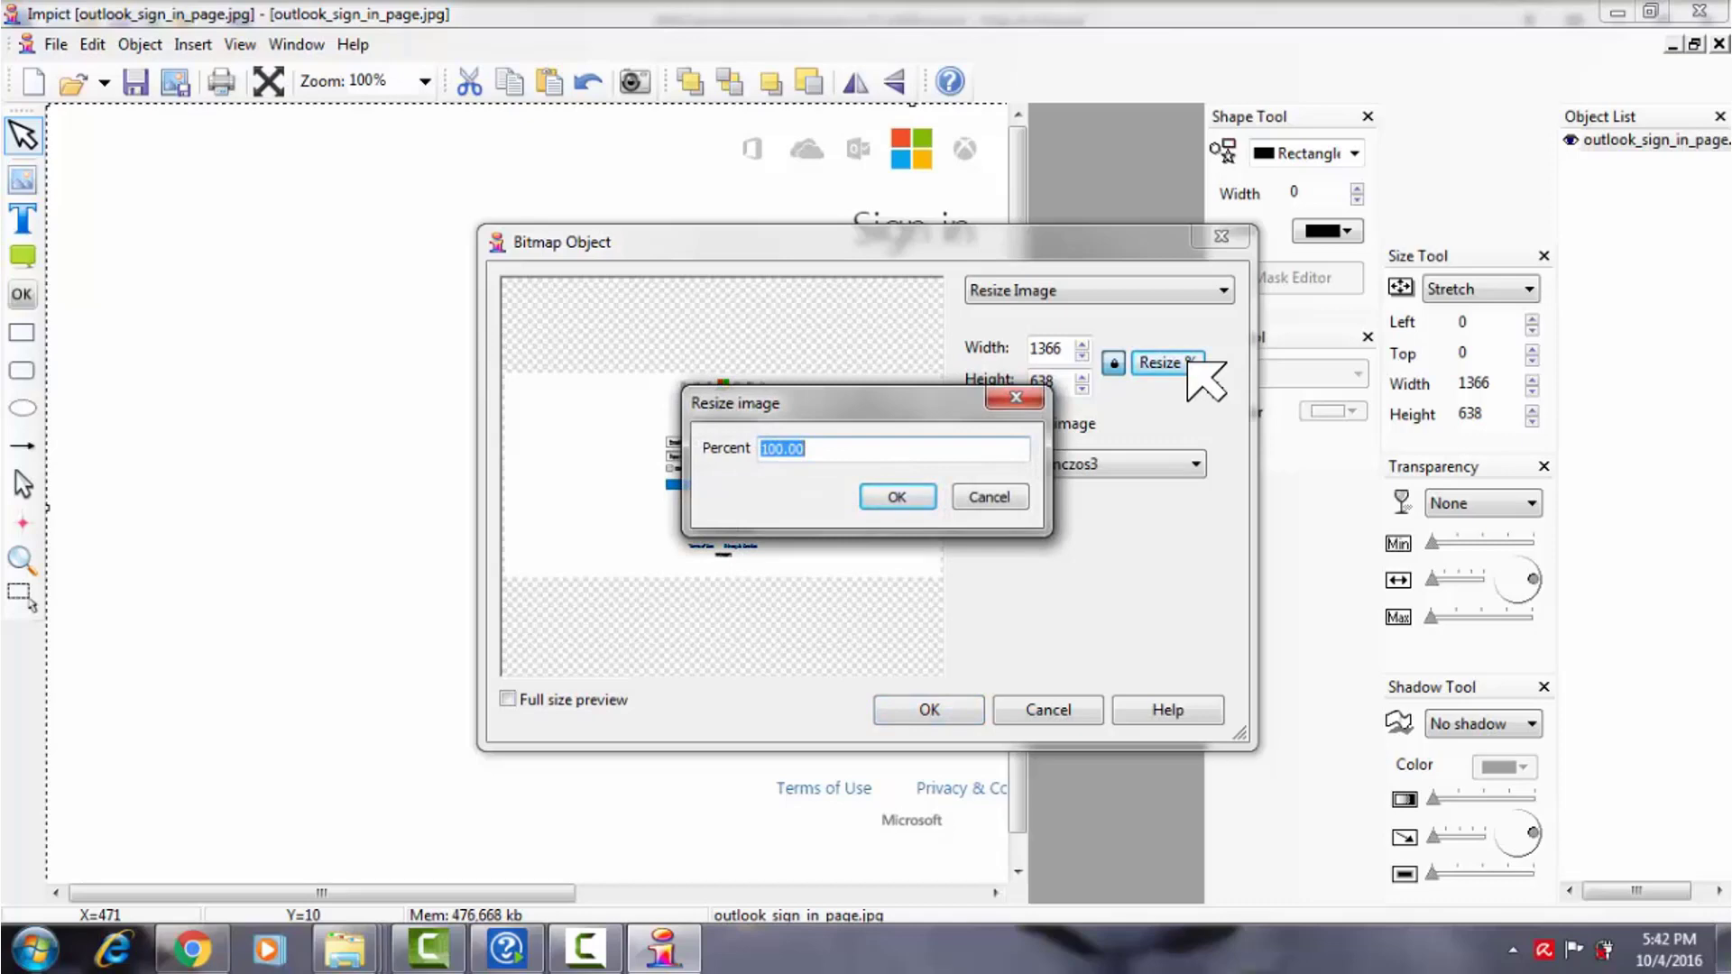
pyautogui.write('75')
pyautogui.click(896, 498)
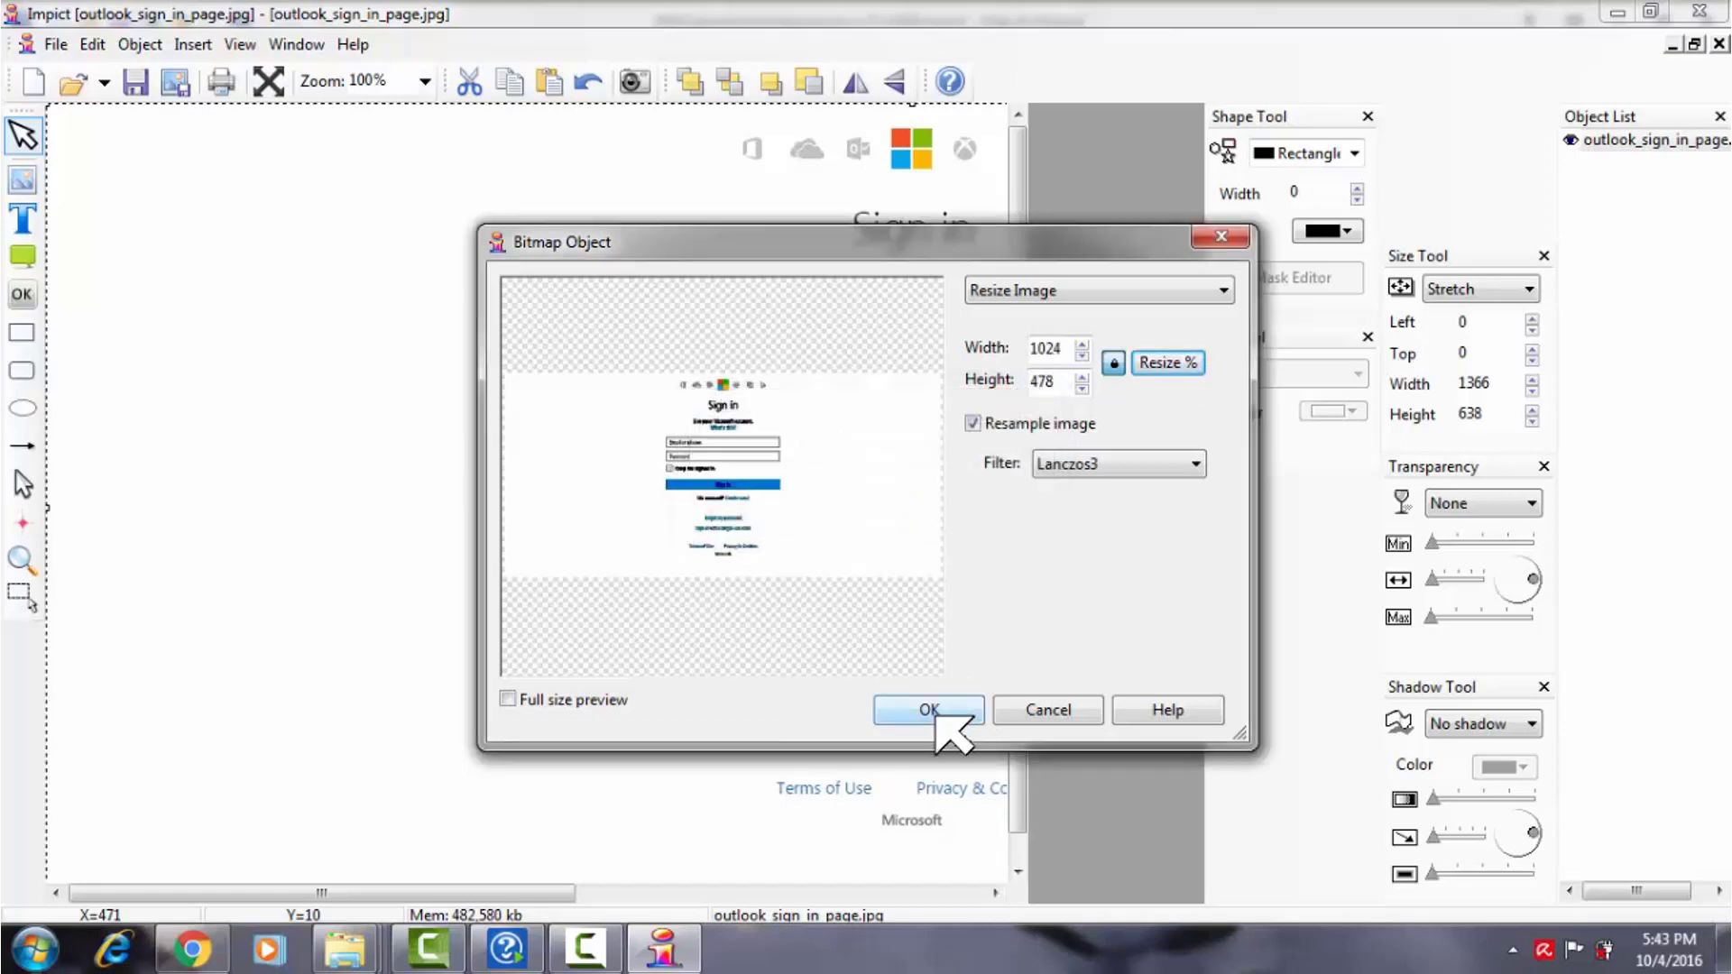
pyautogui.click(929, 710)
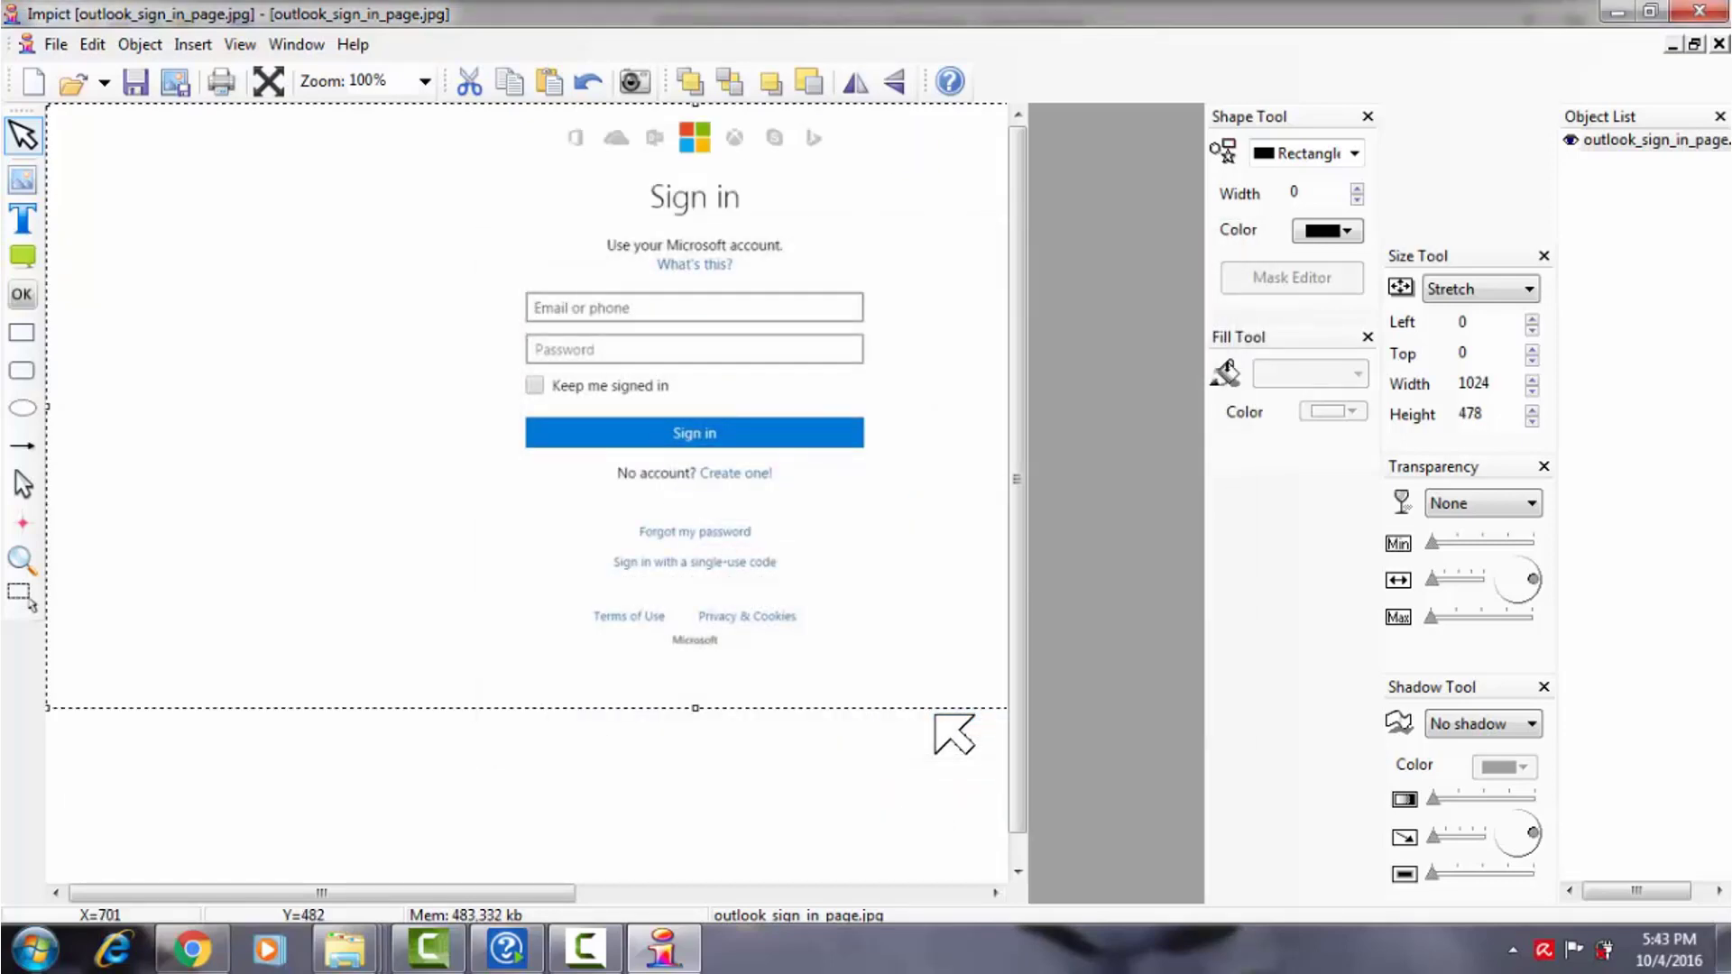
pyautogui.click(131, 83)
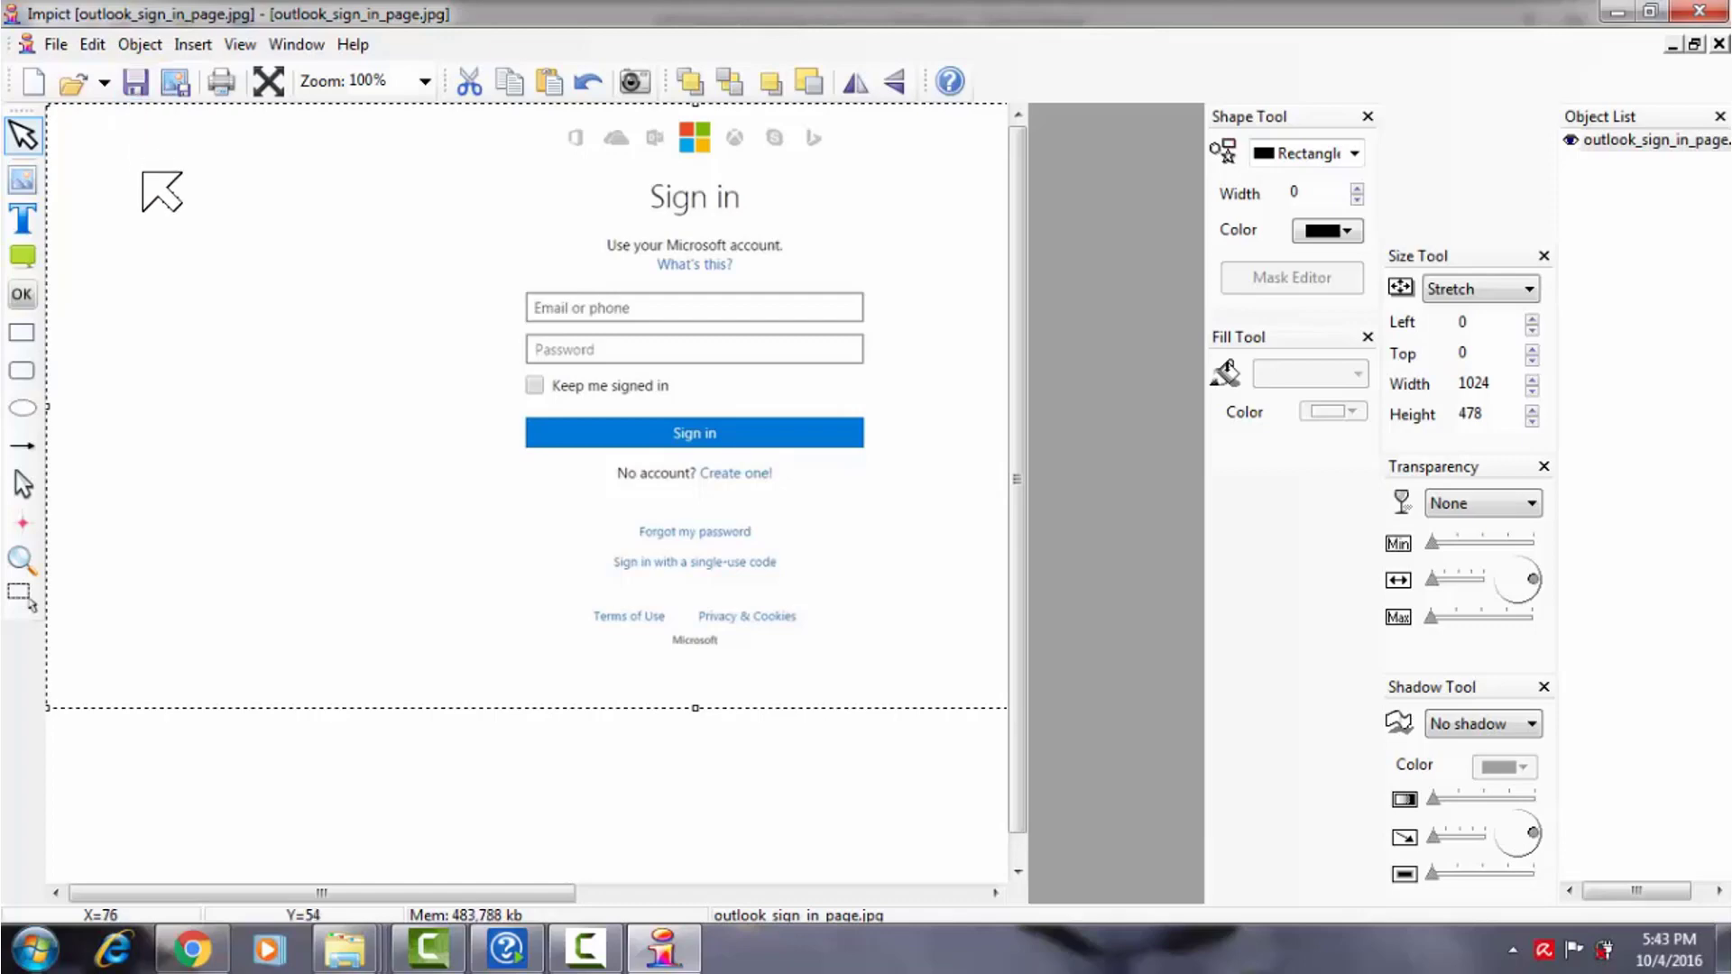
pyautogui.click(54, 45)
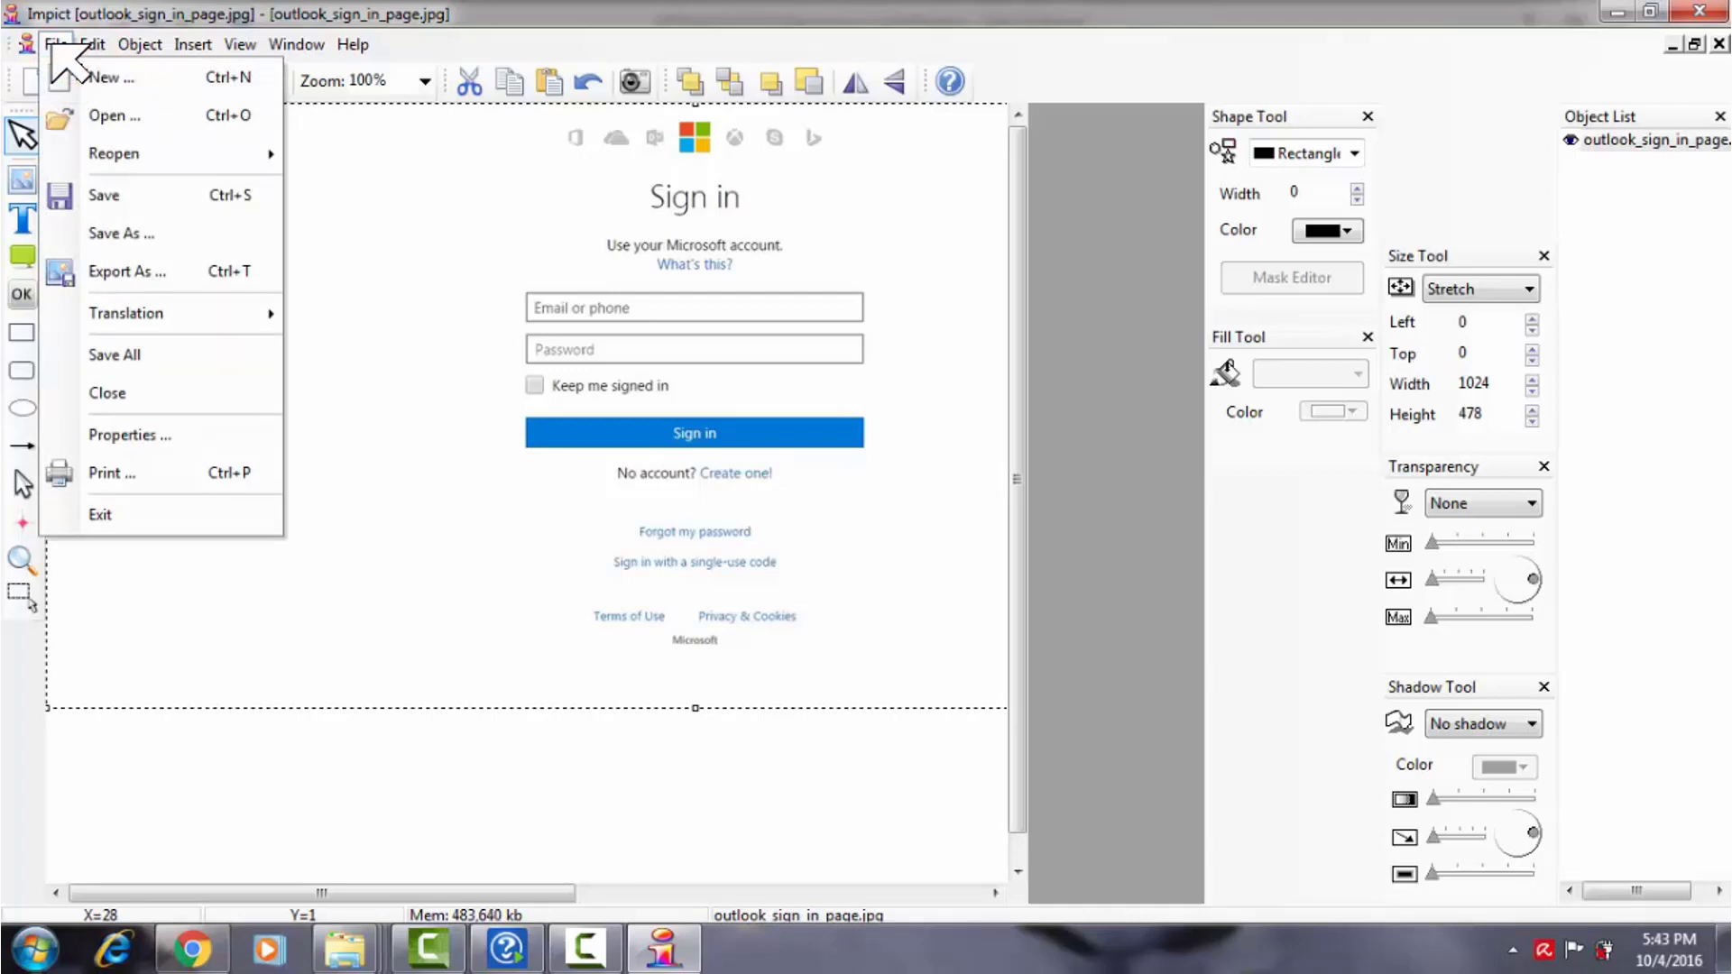
pyautogui.click(92, 44)
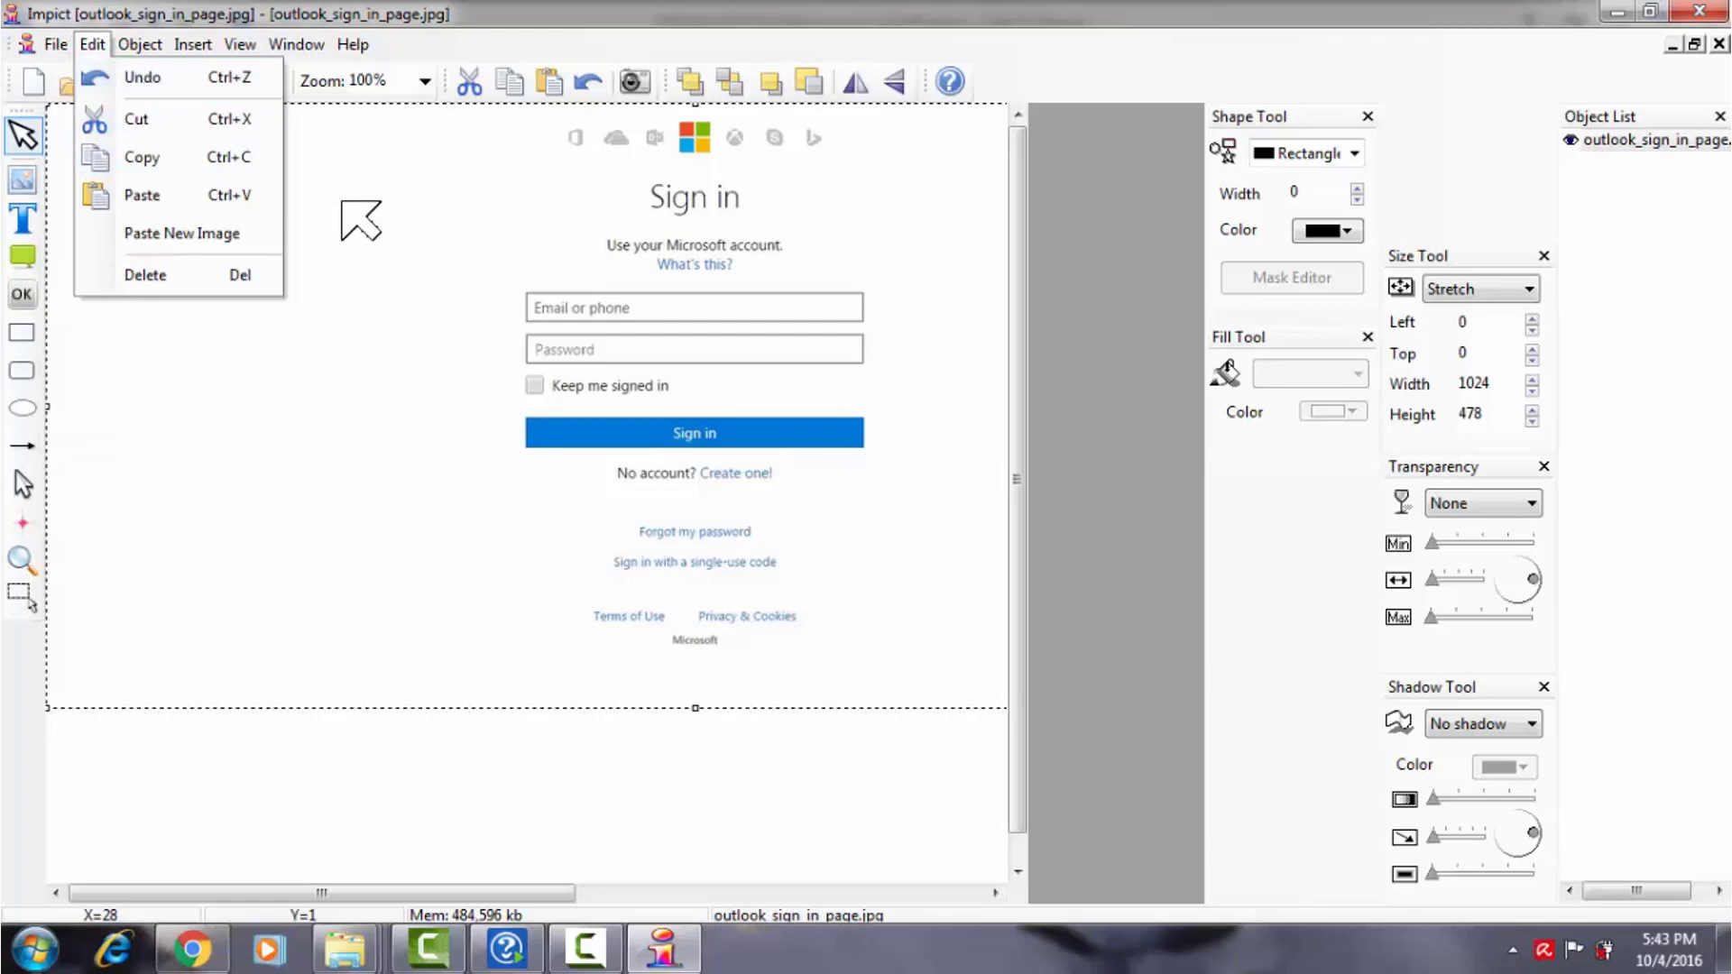
pyautogui.click(343, 201)
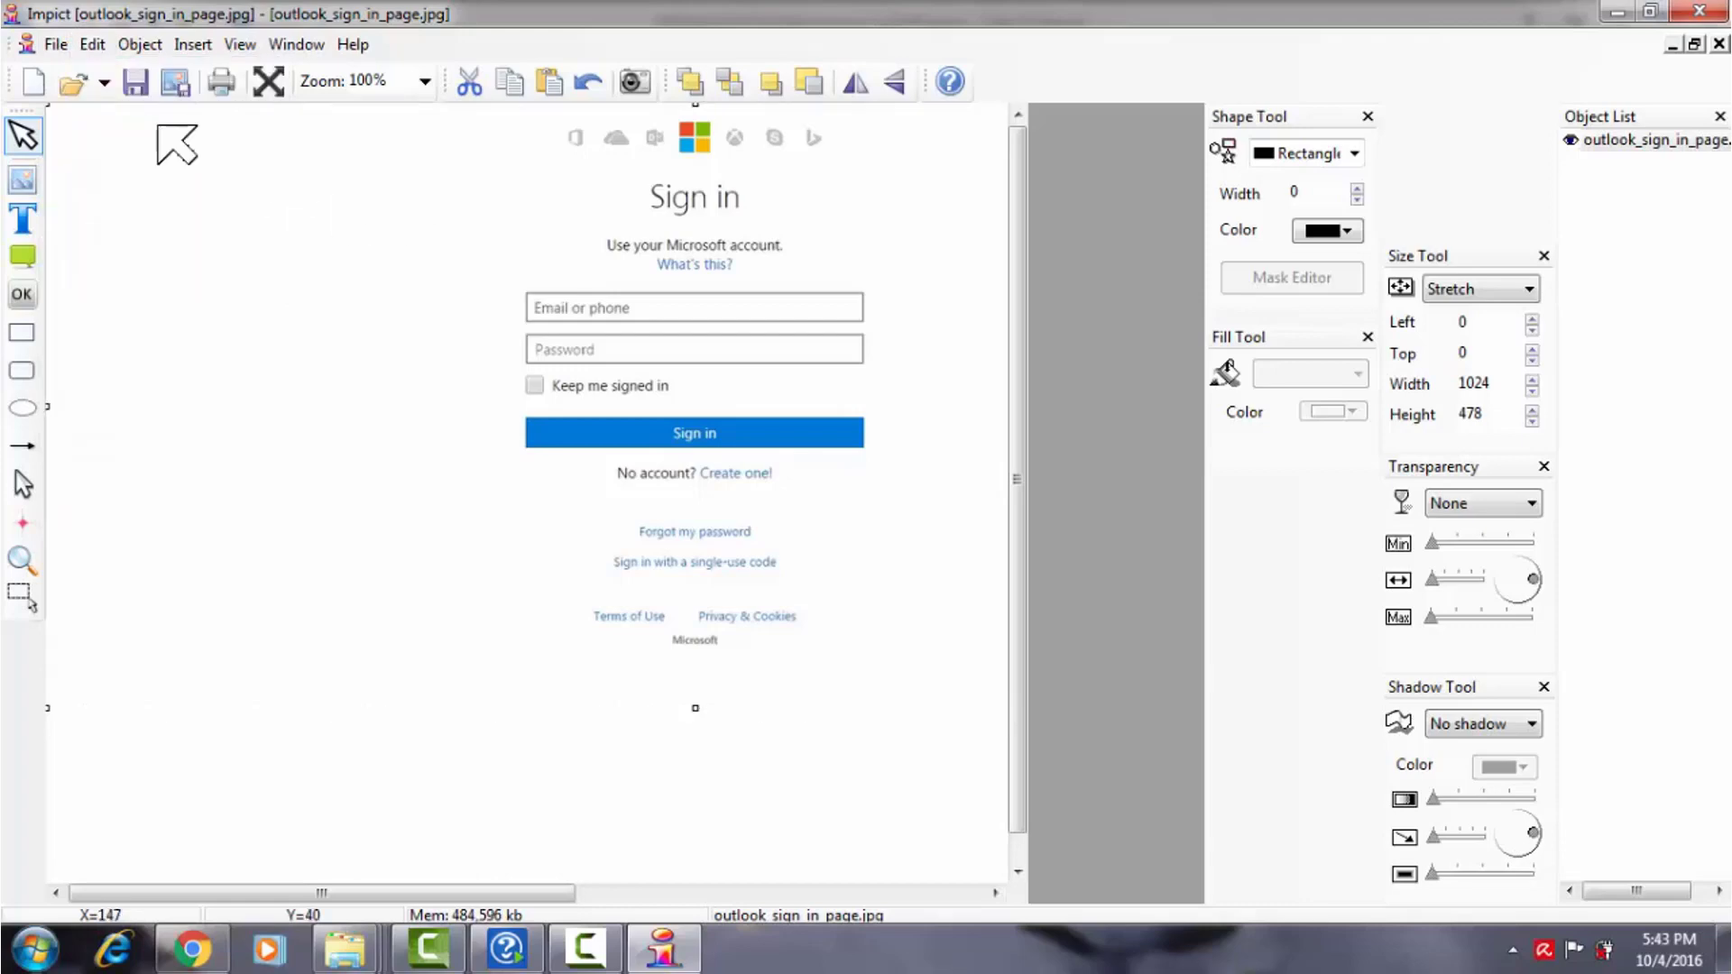
# - Save the resized sign-in page image as a separate JPEG file named outlook_sign_in_page75
pyautogui.click(54, 46)
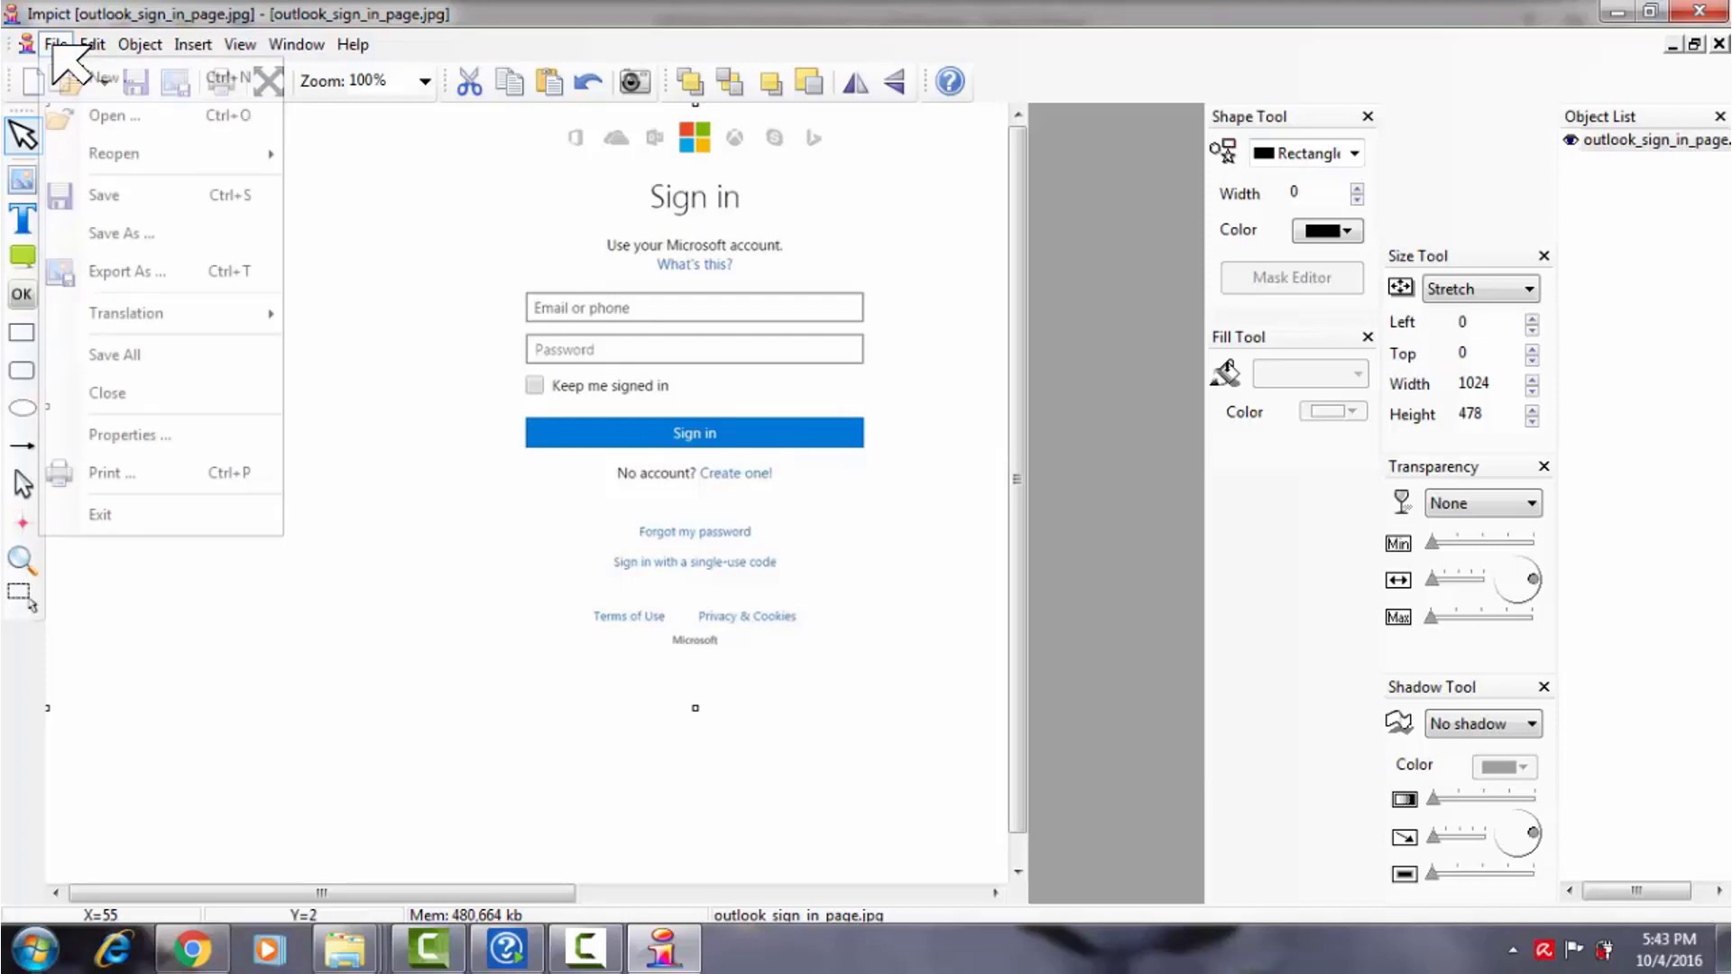
pyautogui.click(172, 236)
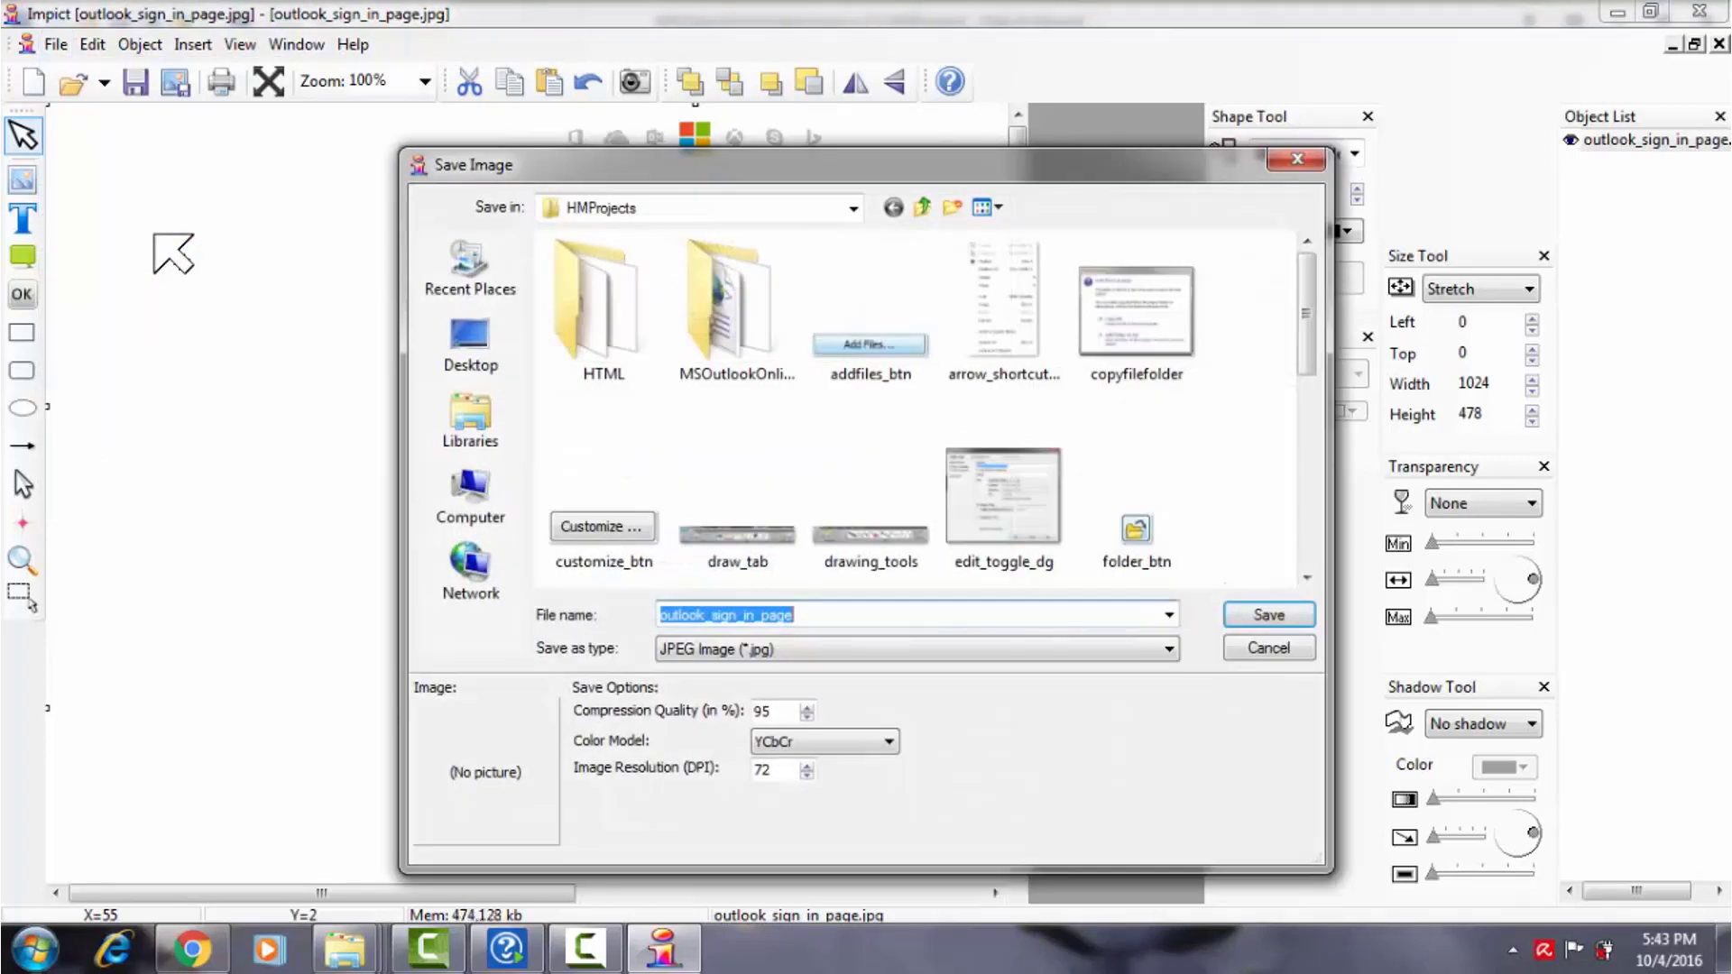
pyautogui.click(863, 614)
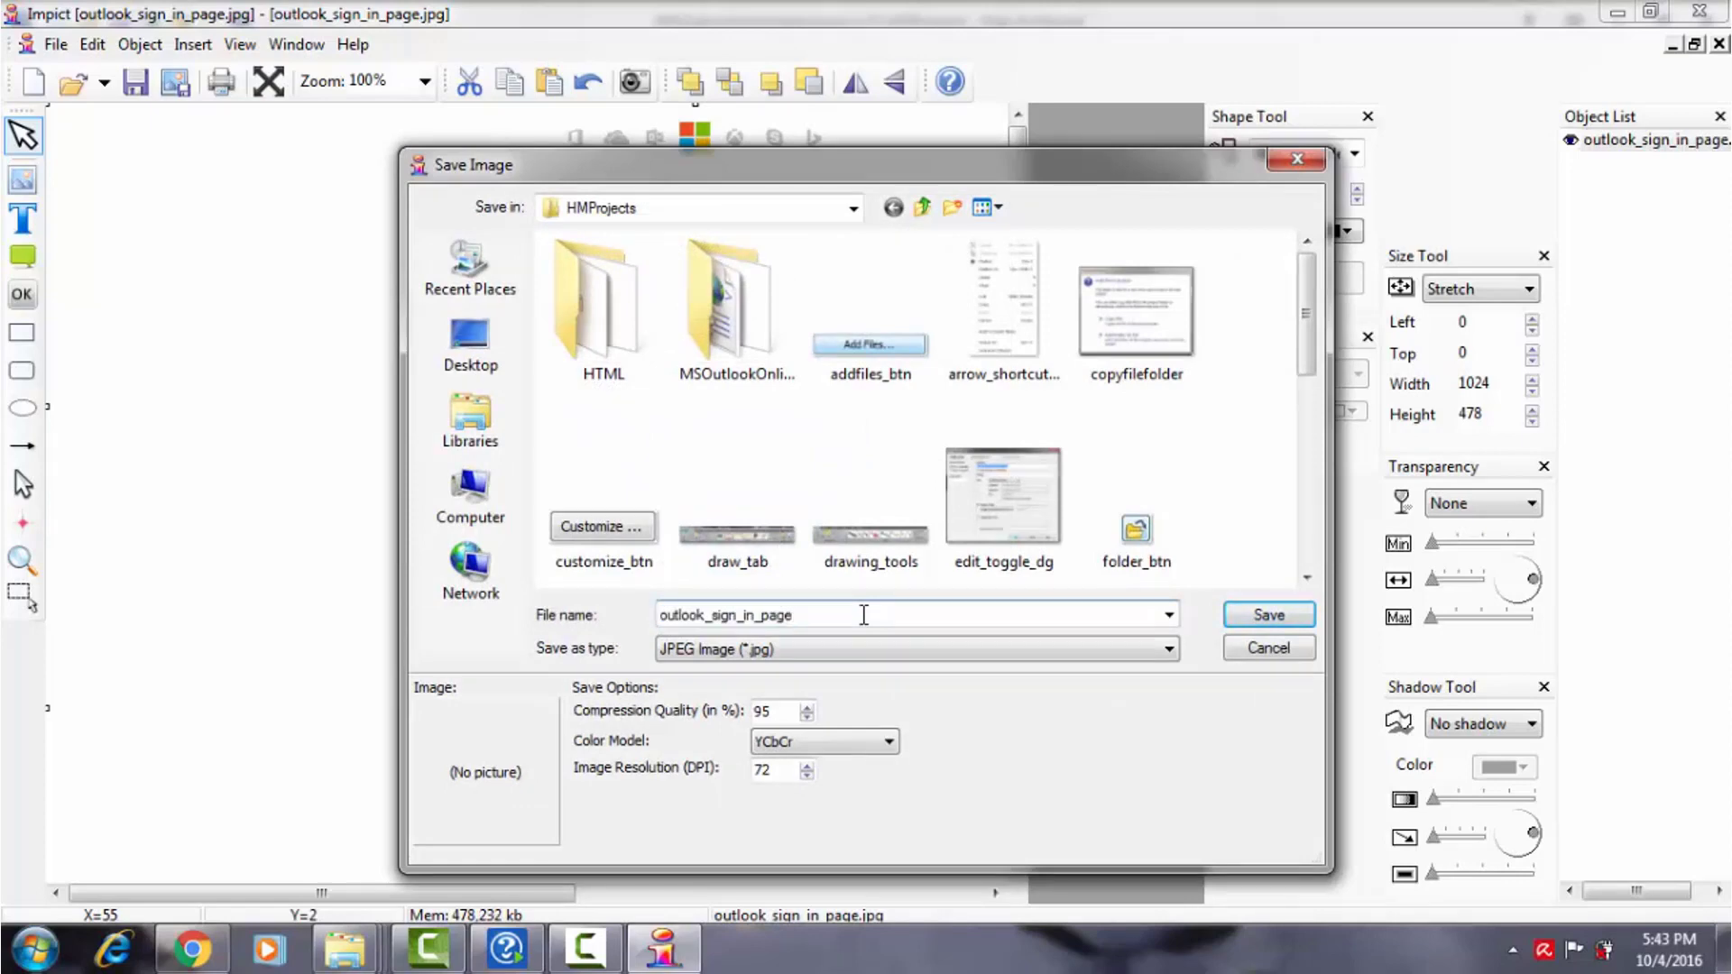
pyautogui.write('75')
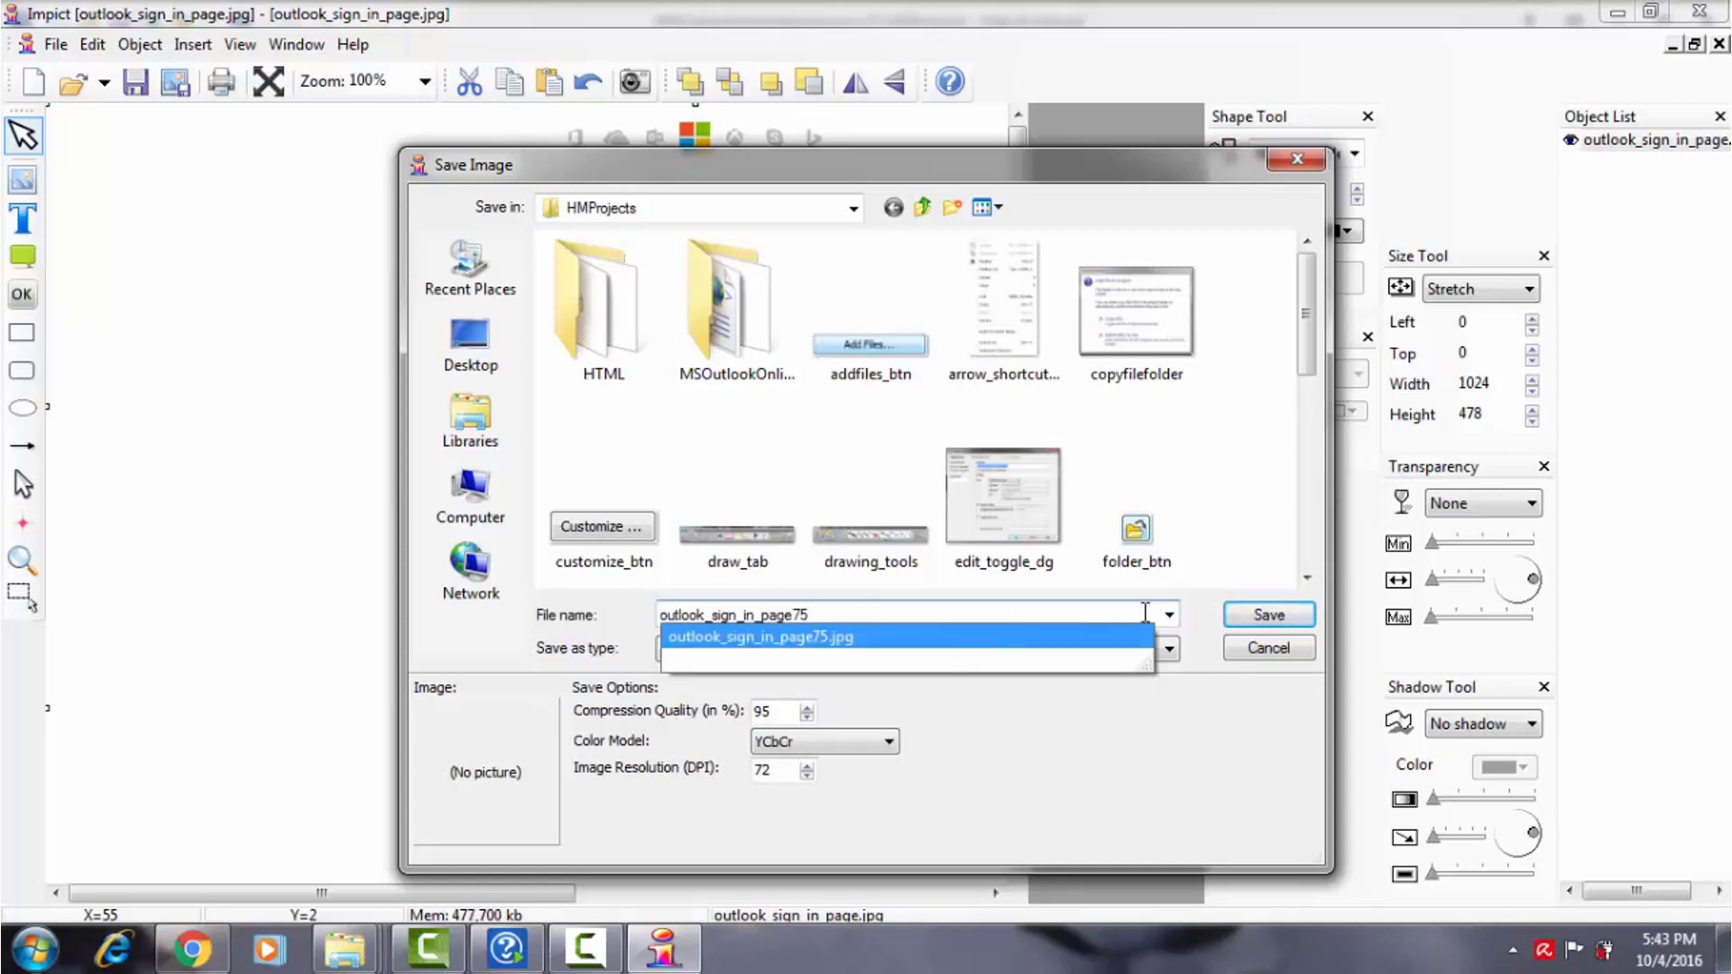
pyautogui.click(1279, 622)
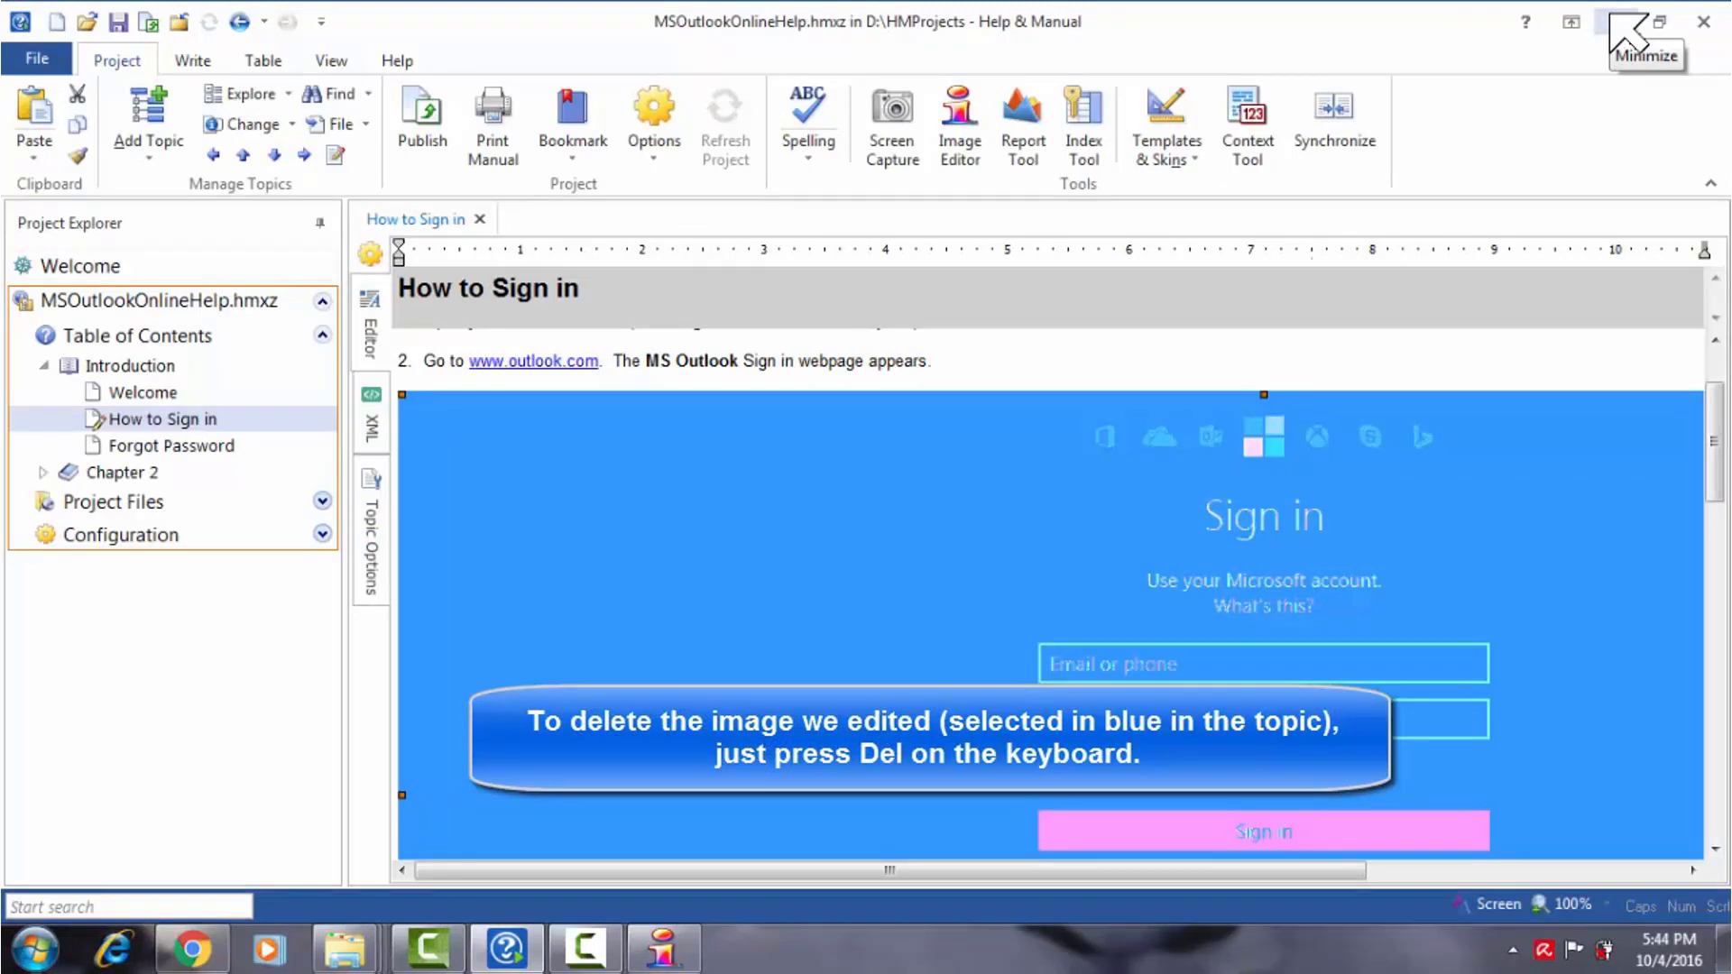
# - Delete the selected sign-in picture from the How to Sign in topic and insert outlook_sign_in_page75 below step 2
pyautogui.press('Delete')
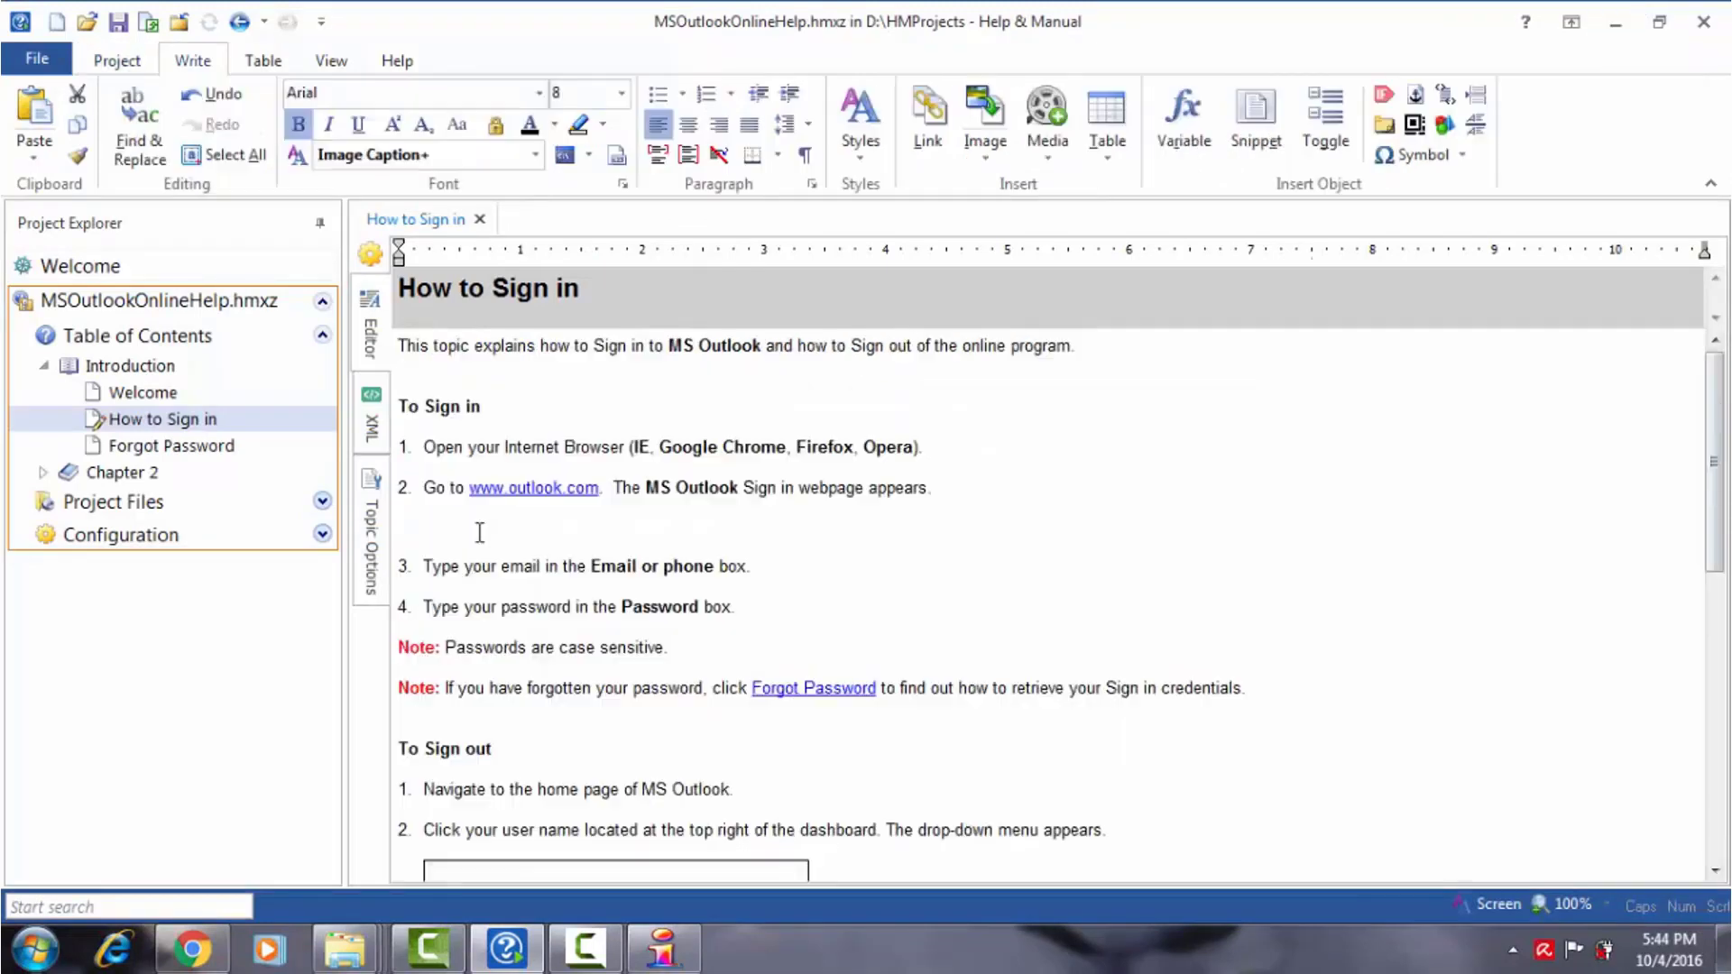
pyautogui.rightClick(413, 525)
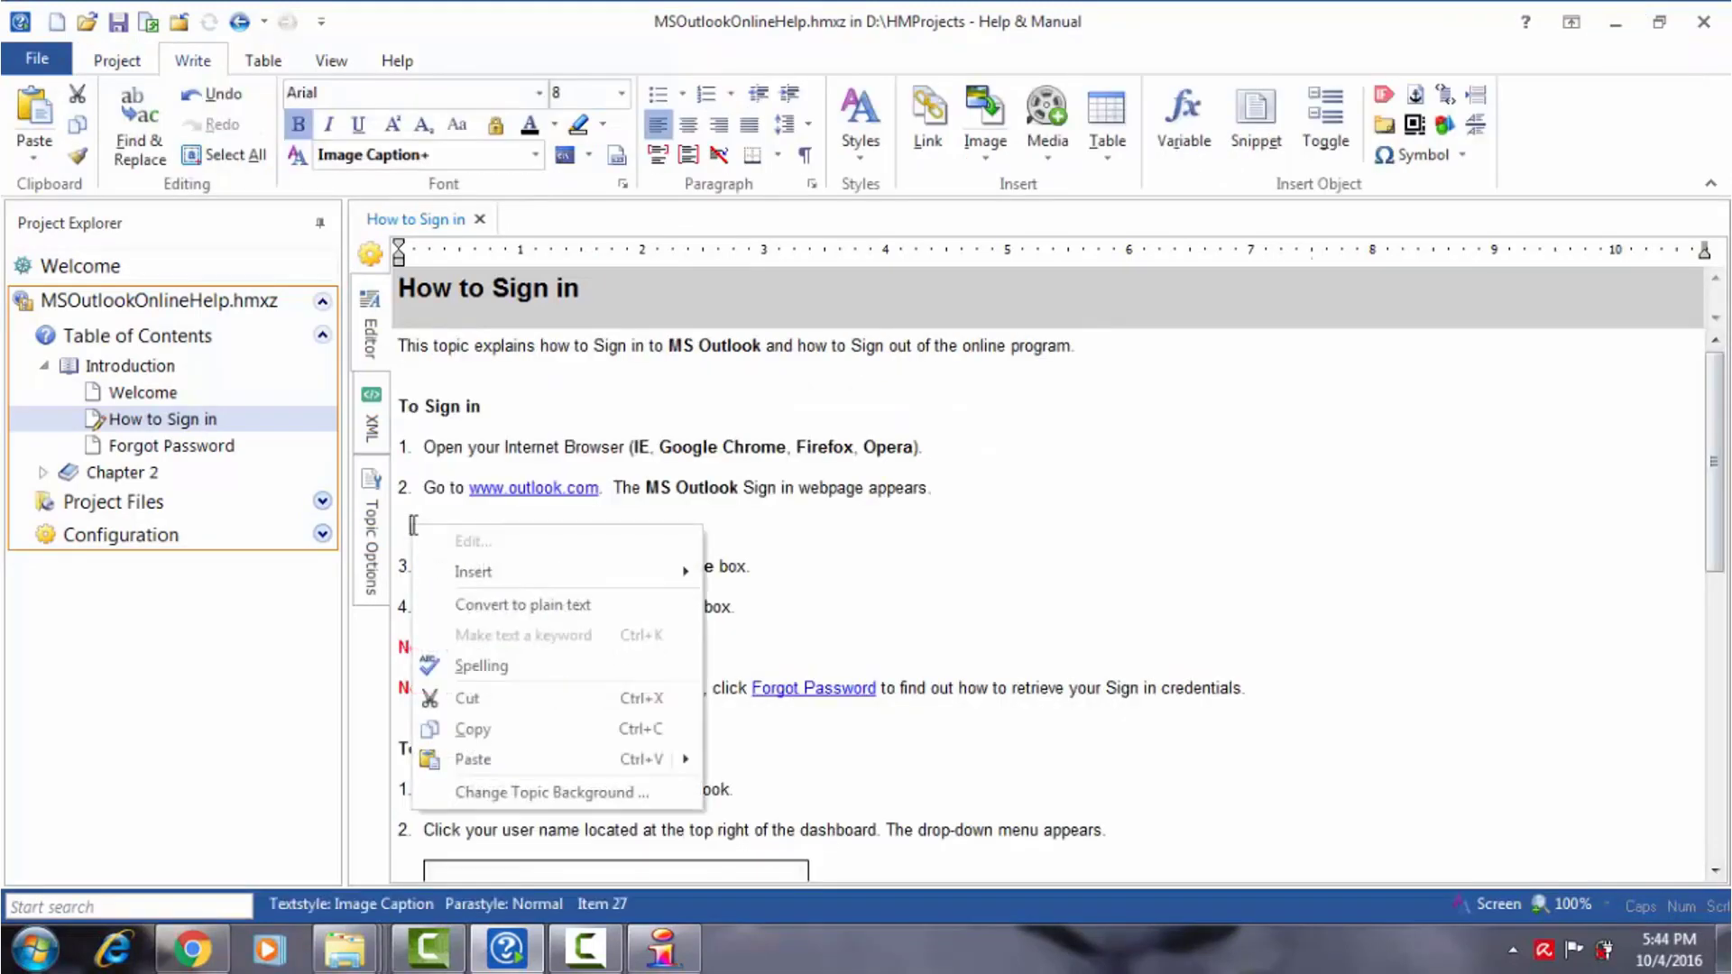
pyautogui.moveTo(528, 571)
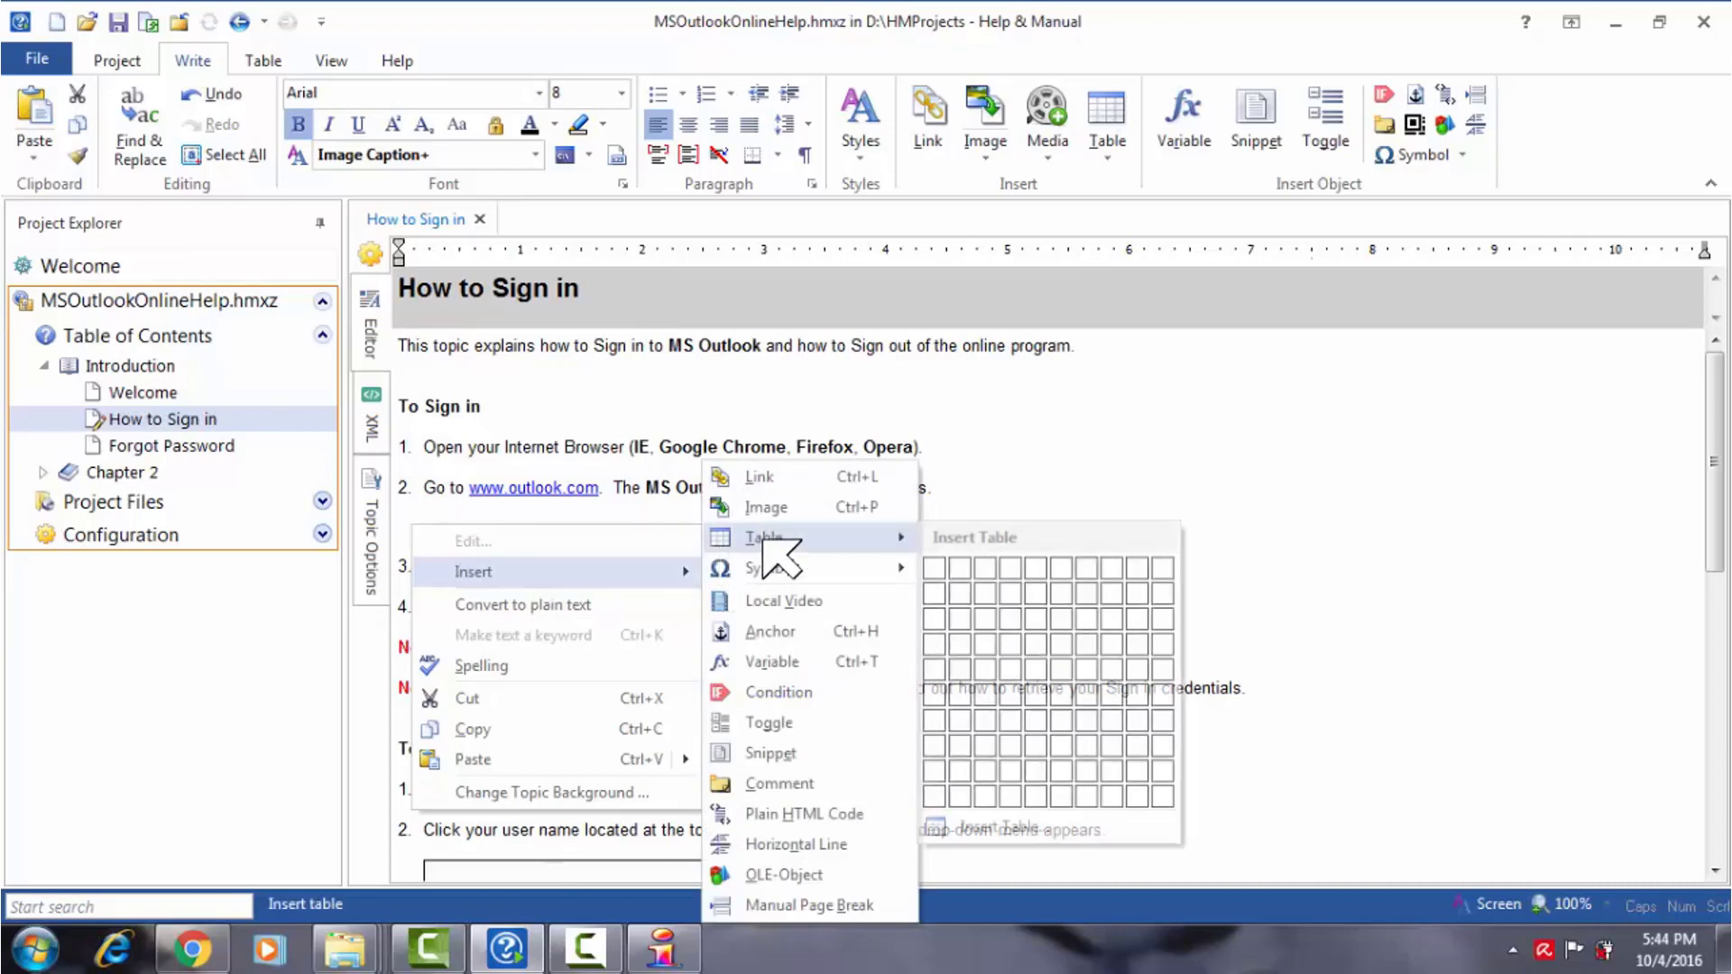
pyautogui.click(787, 508)
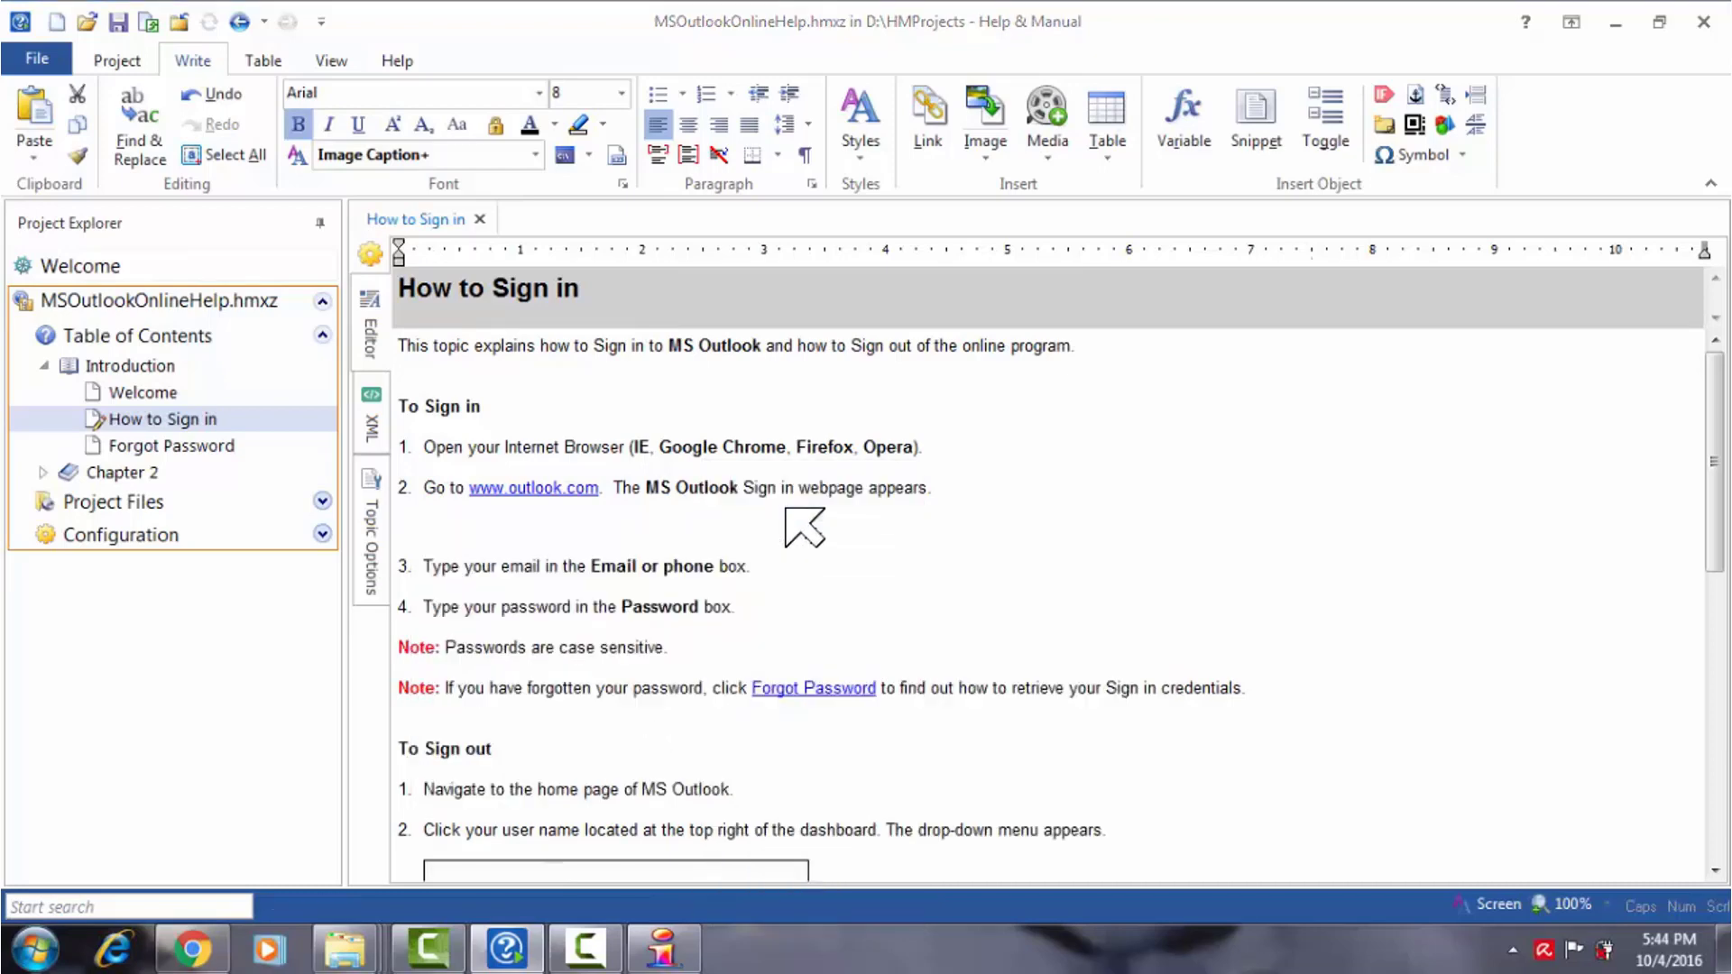
pyautogui.moveTo(1435, 204); pyautogui.dragTo(1424, 426)
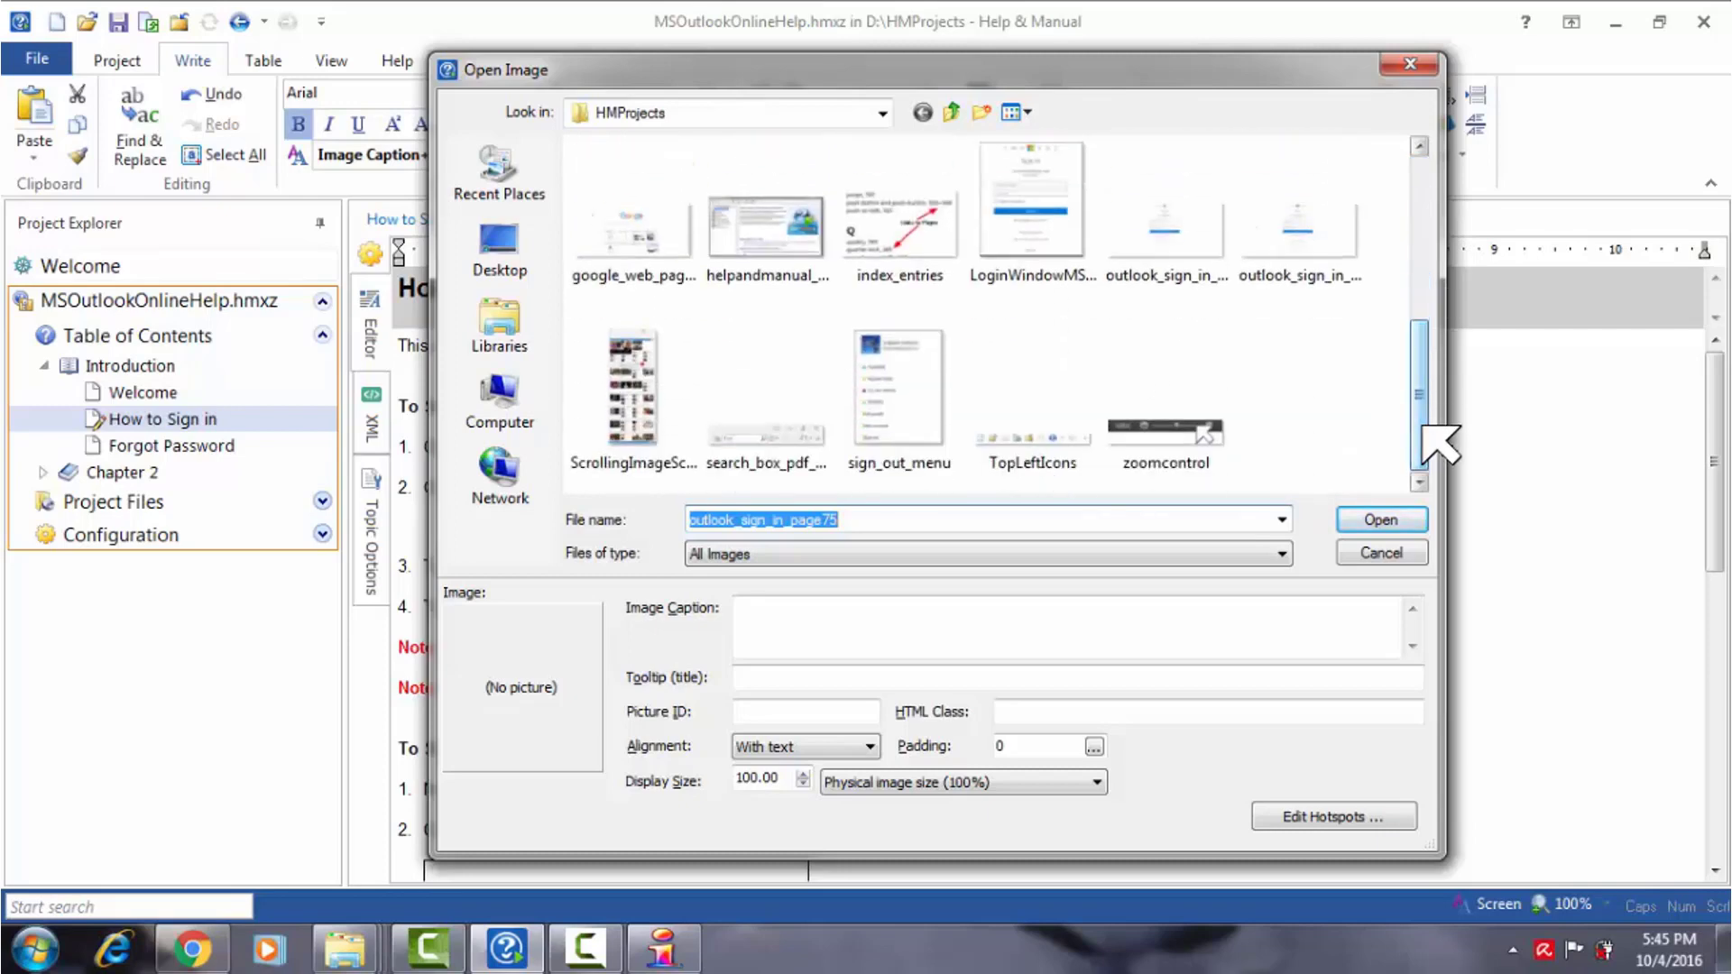
pyautogui.click(1303, 254)
pyautogui.click(1381, 521)
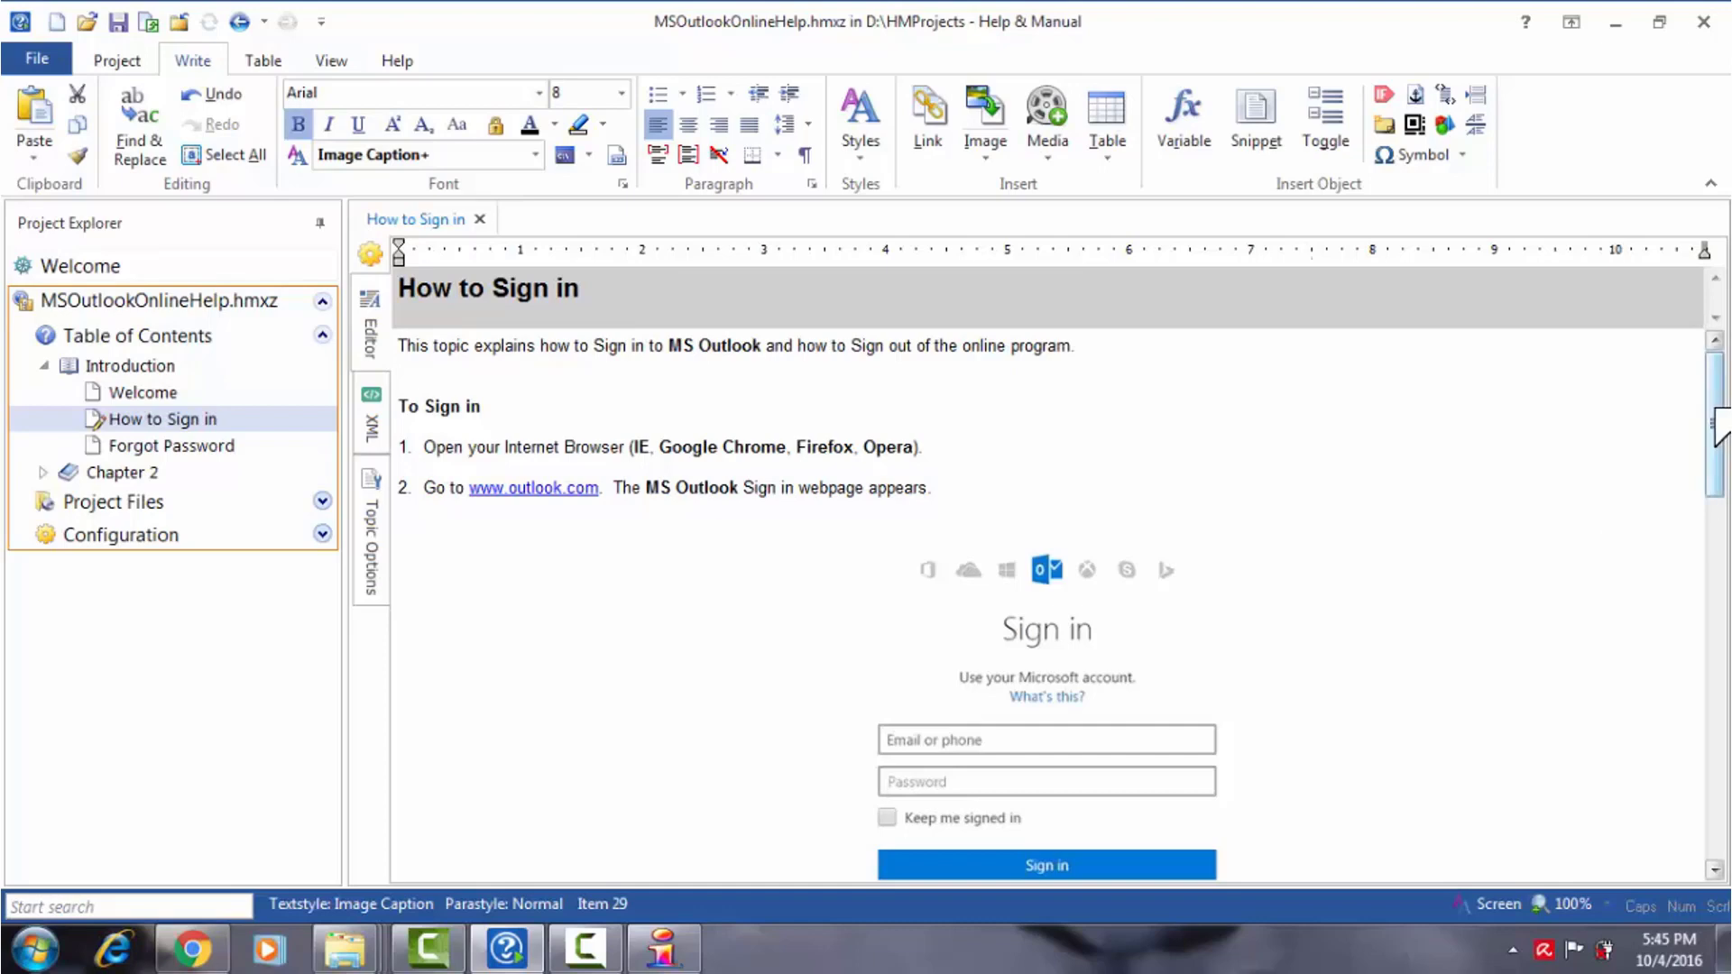
# - Examine the sign-in picture and the sign-out menu picture with the captured mouse pointer in the topic
pyautogui.moveTo(1716, 419); pyautogui.dragTo(1712, 668)
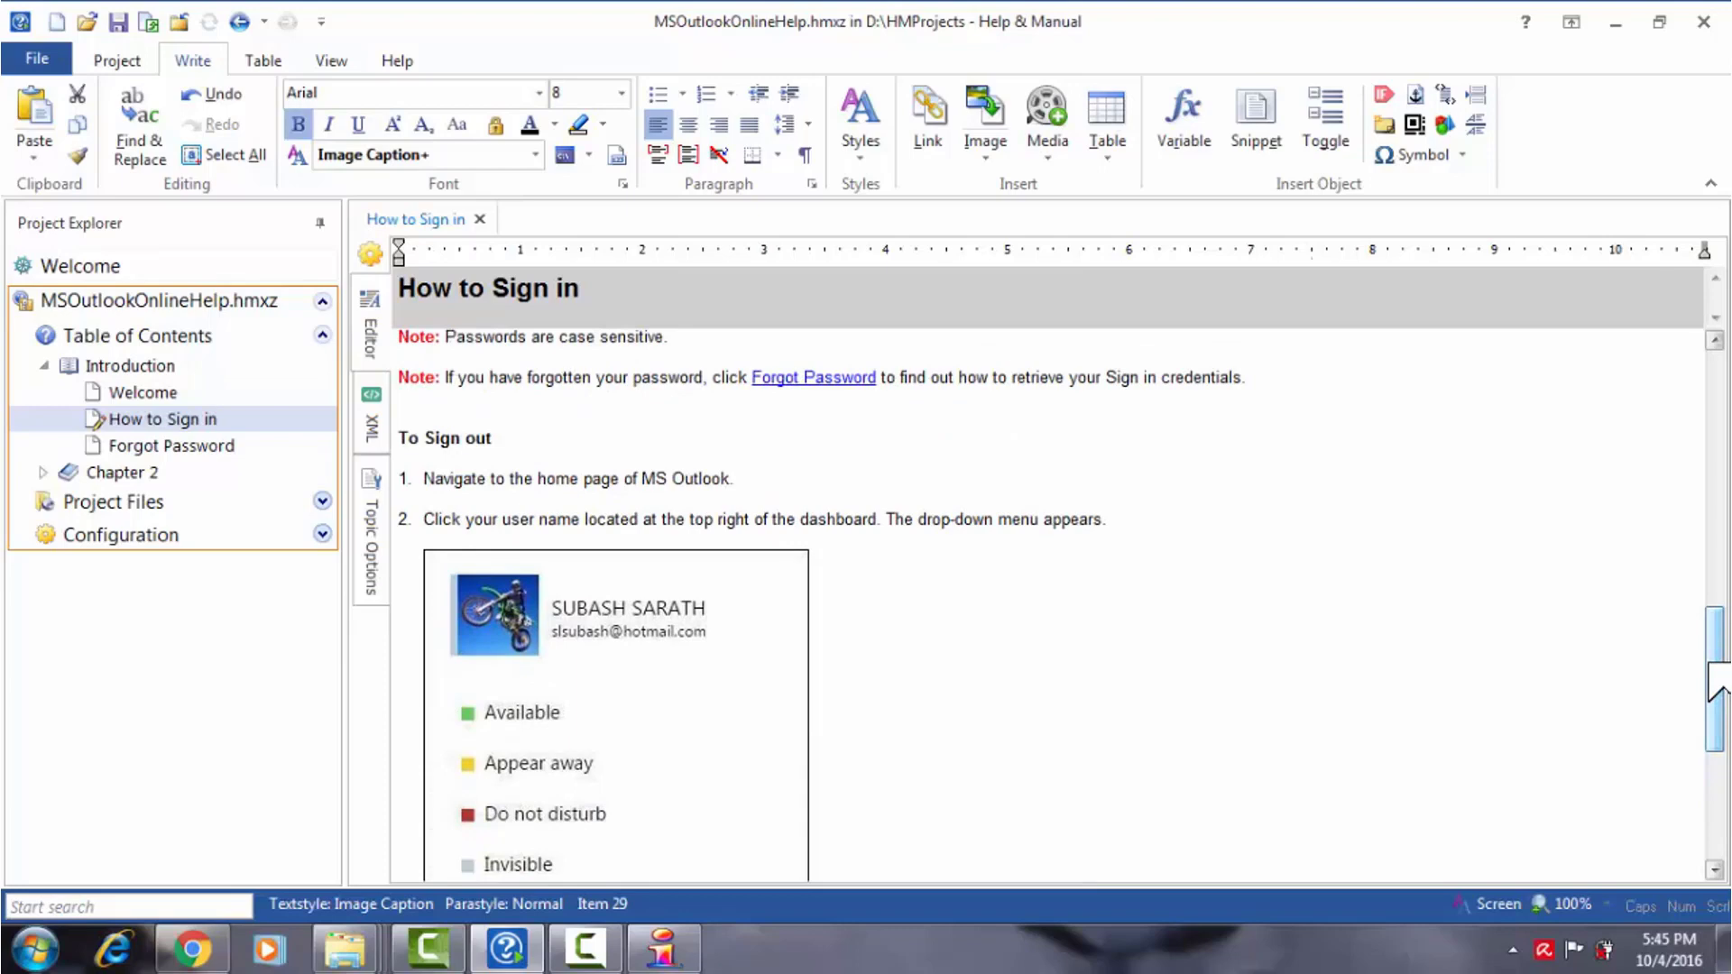
pyautogui.click(794, 719)
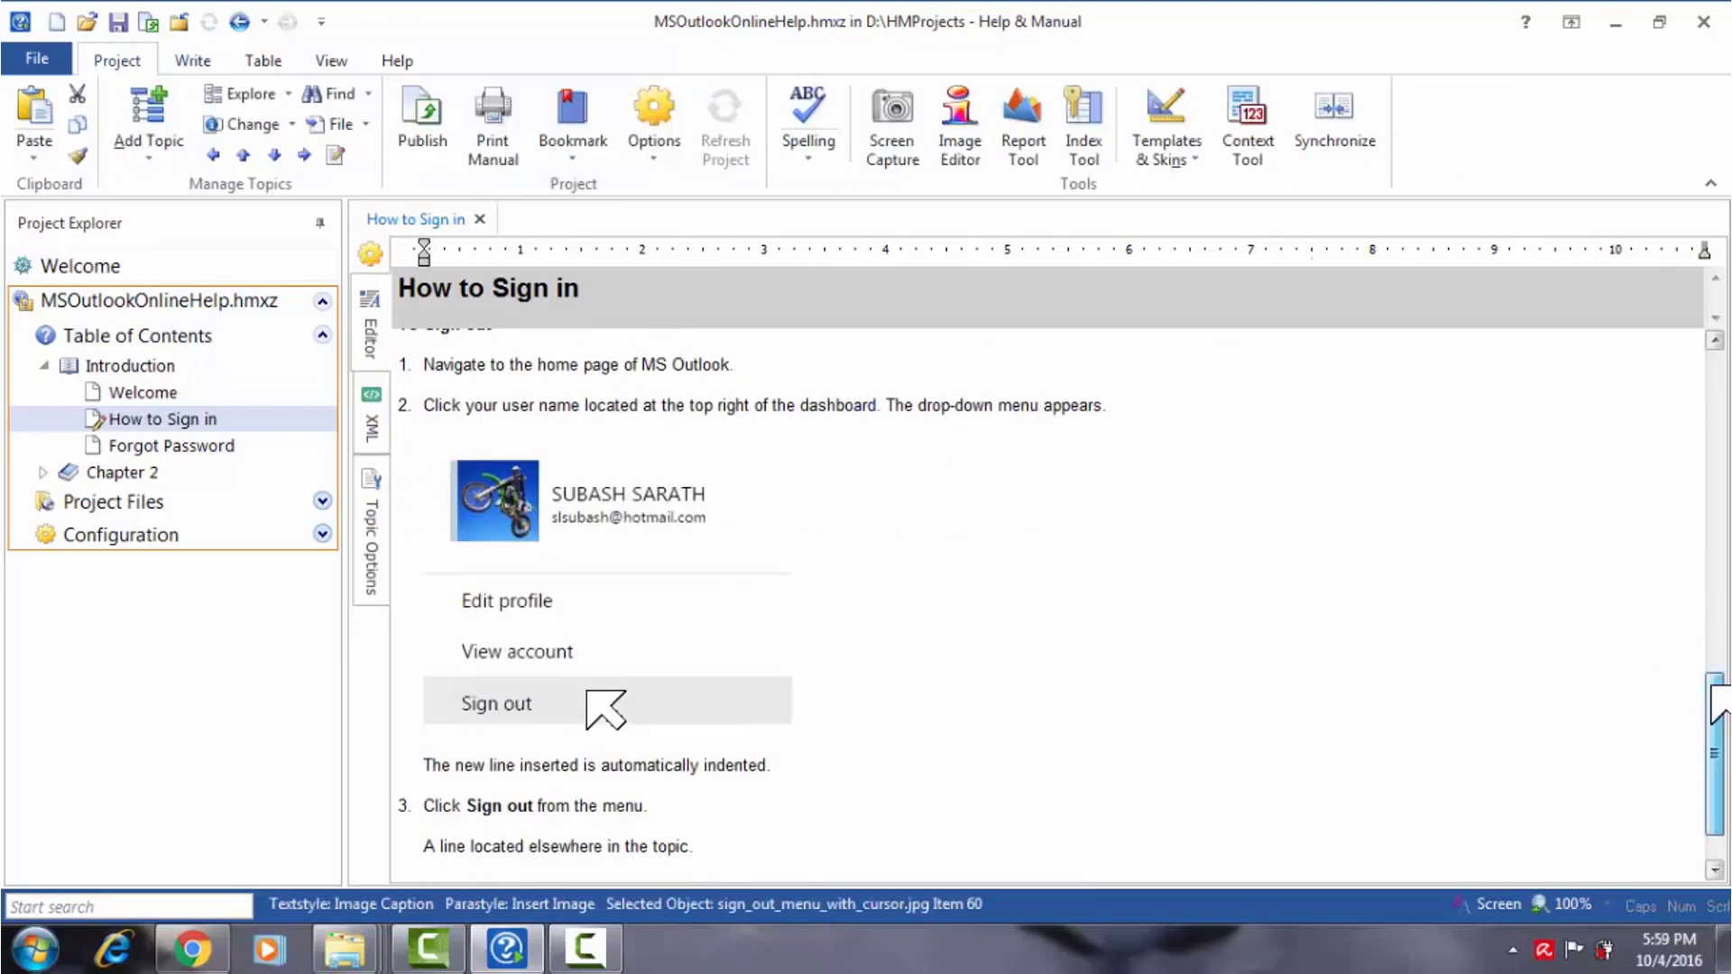
pyautogui.moveTo(1713, 687); pyautogui.dragTo(1713, 710)
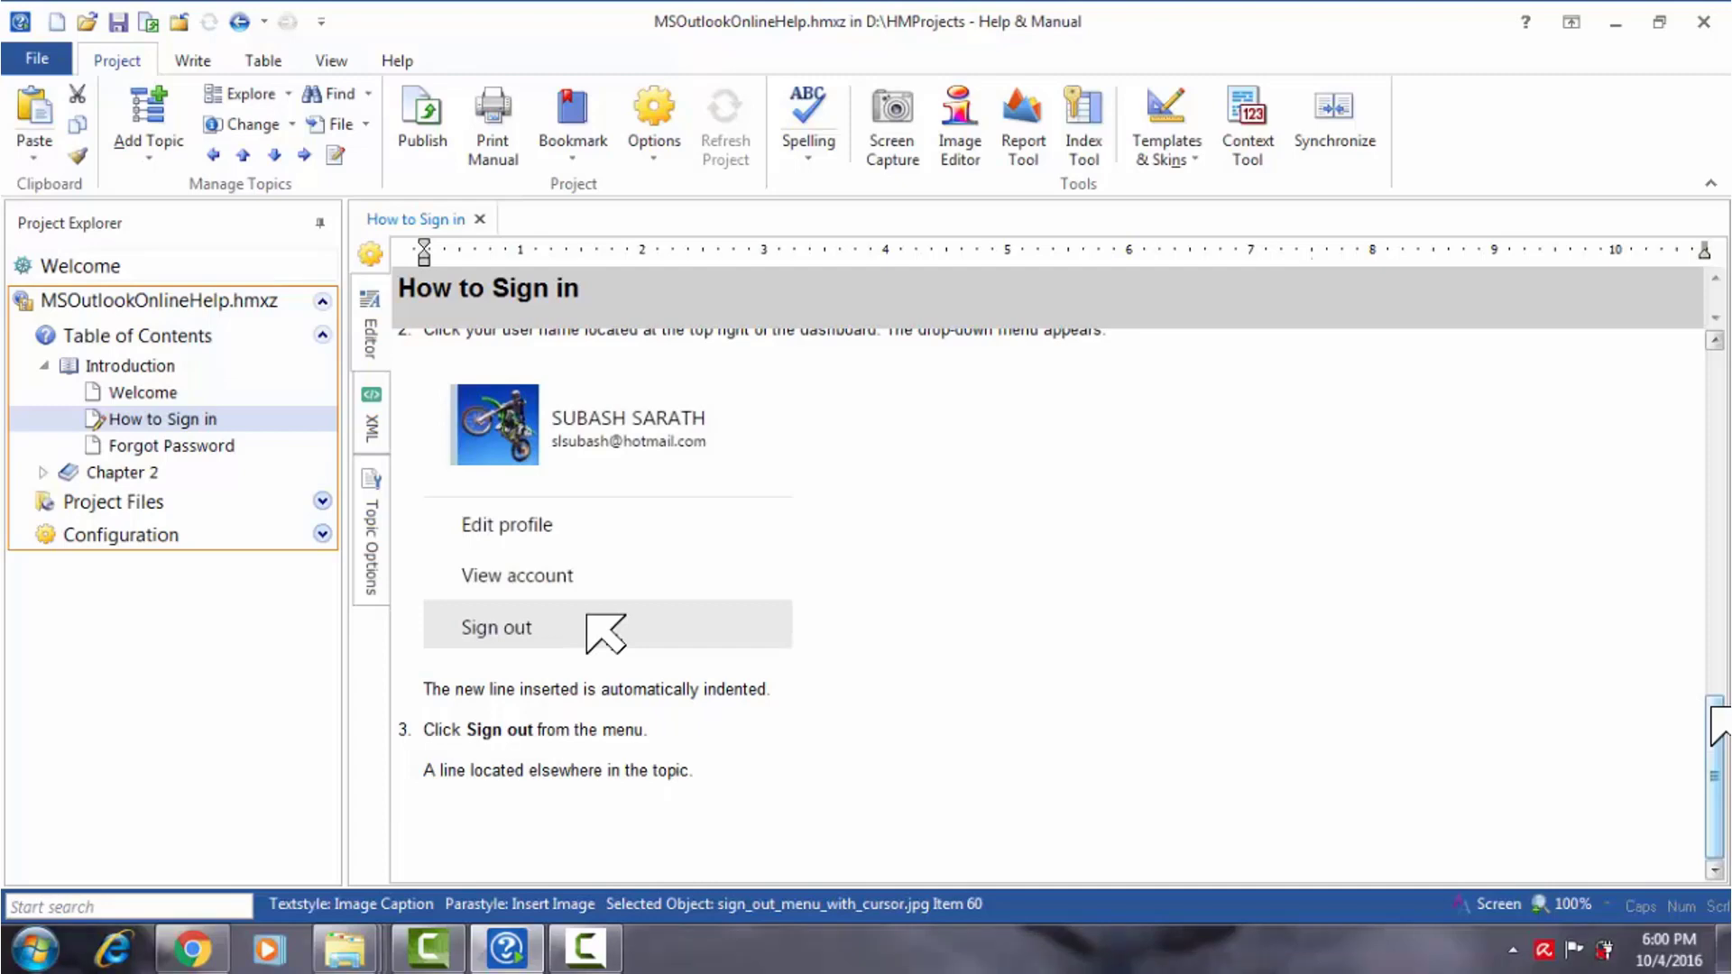
pyautogui.moveTo(1711, 708); pyautogui.dragTo(1711, 689)
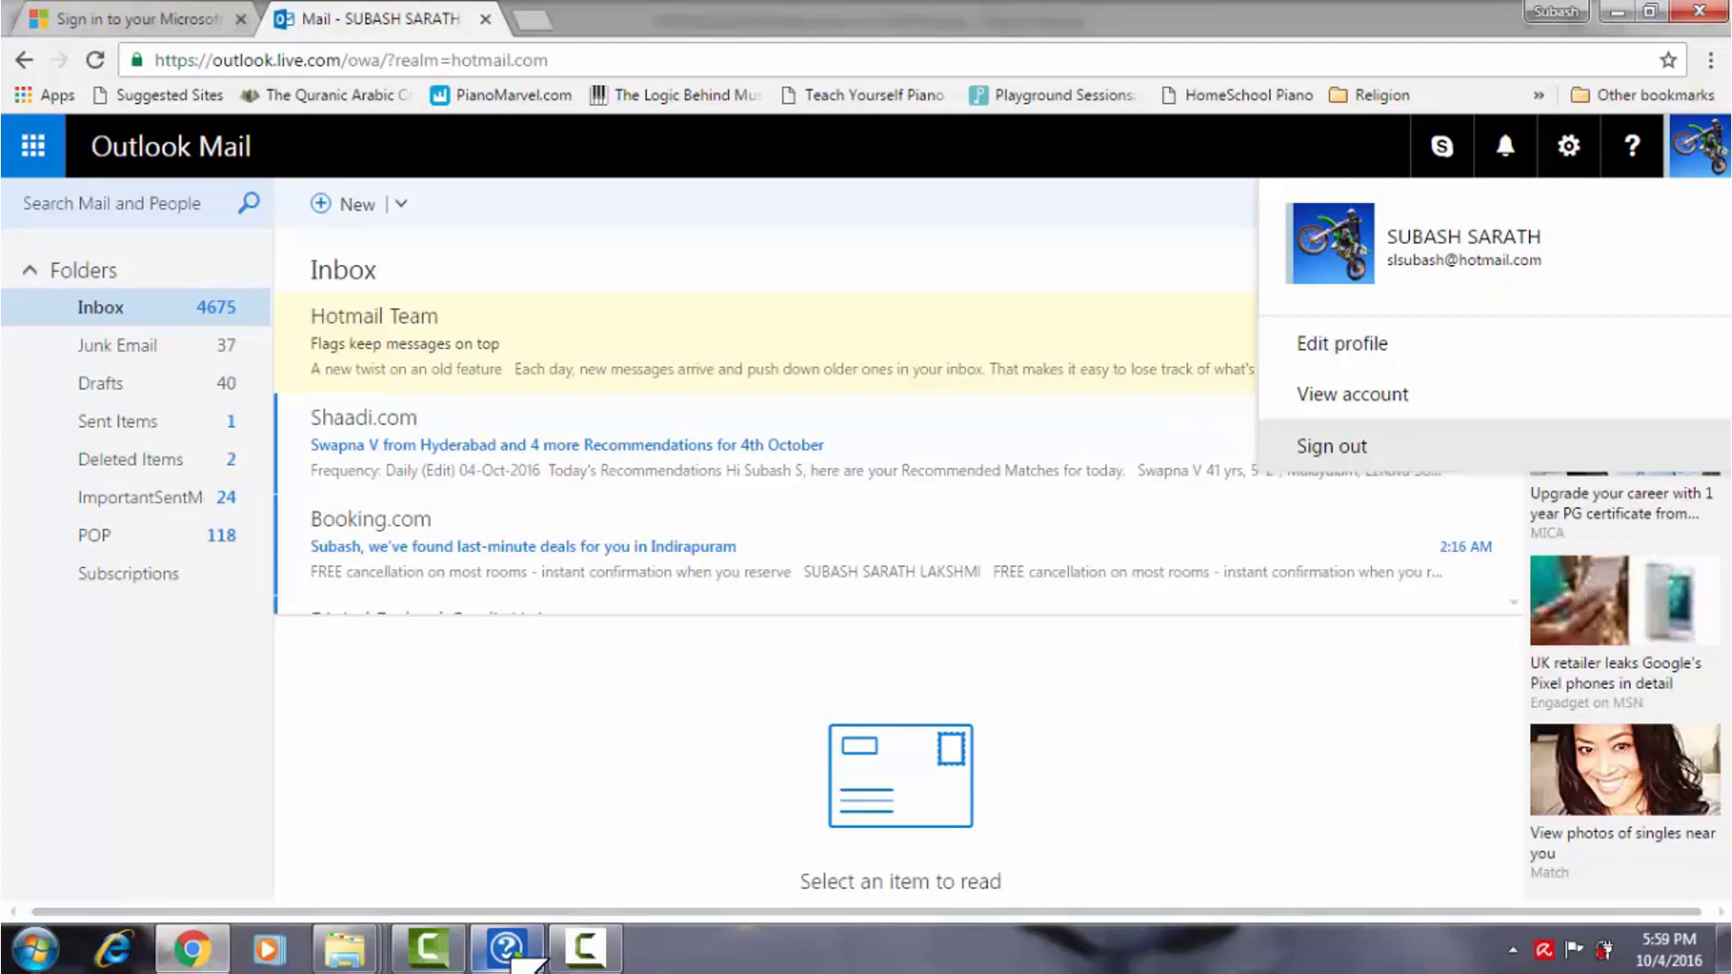
pyautogui.click(506, 947)
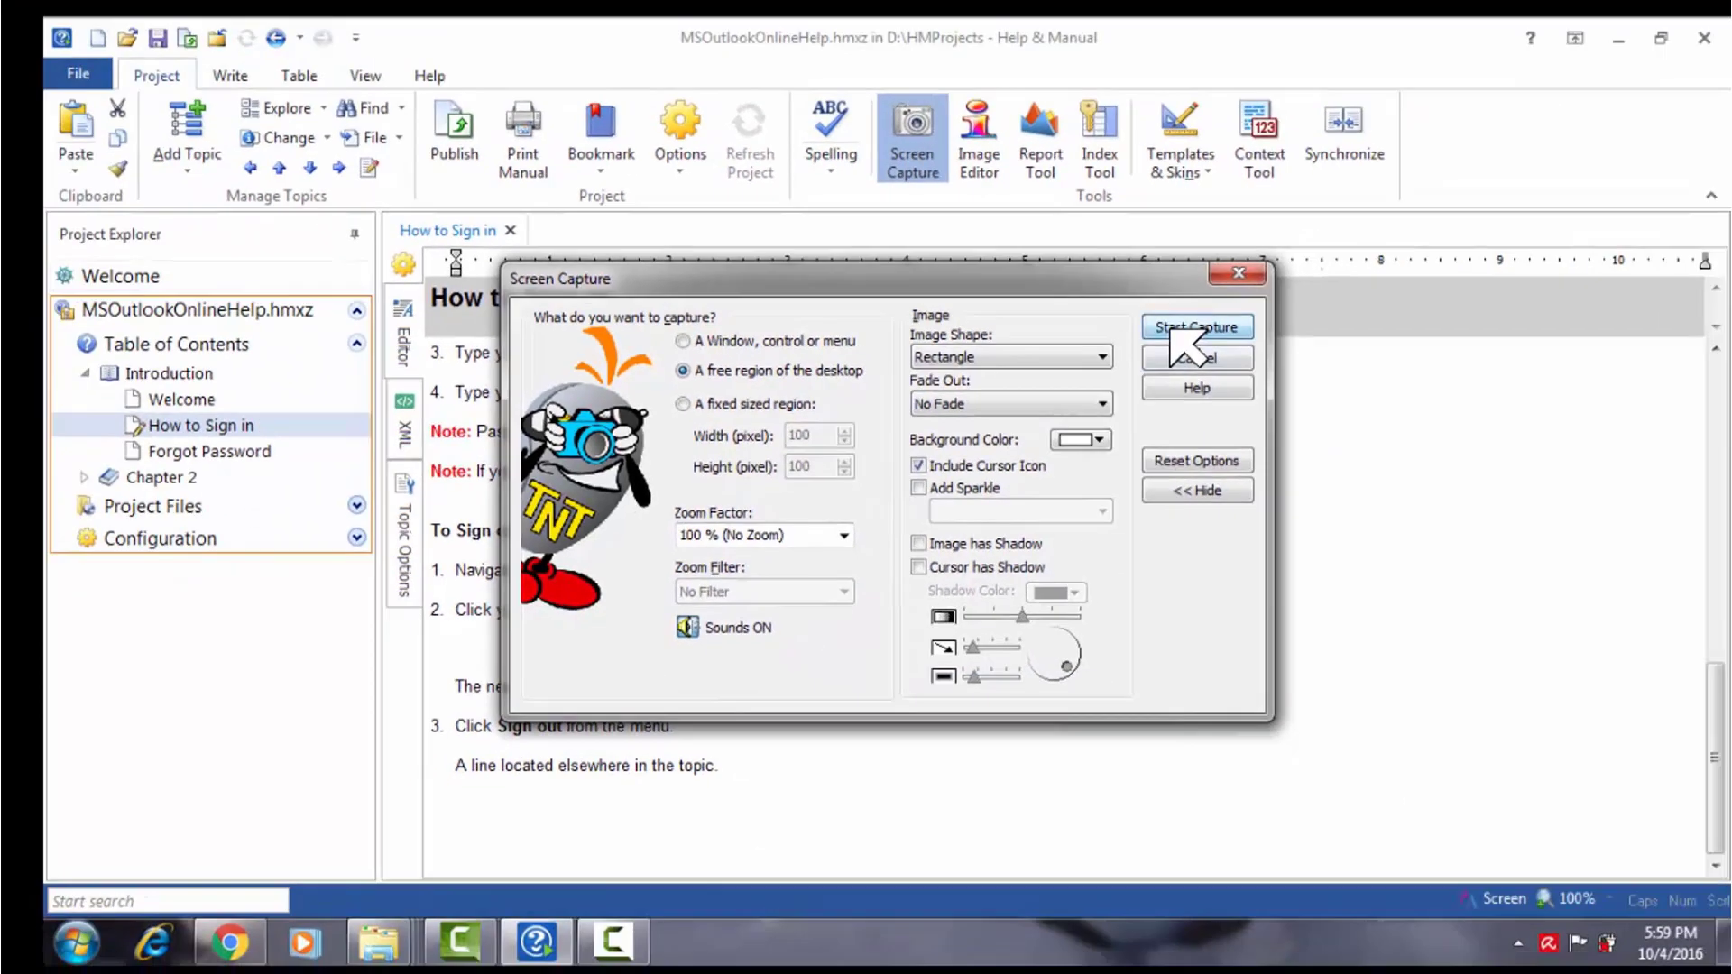
pyautogui.click(1172, 330)
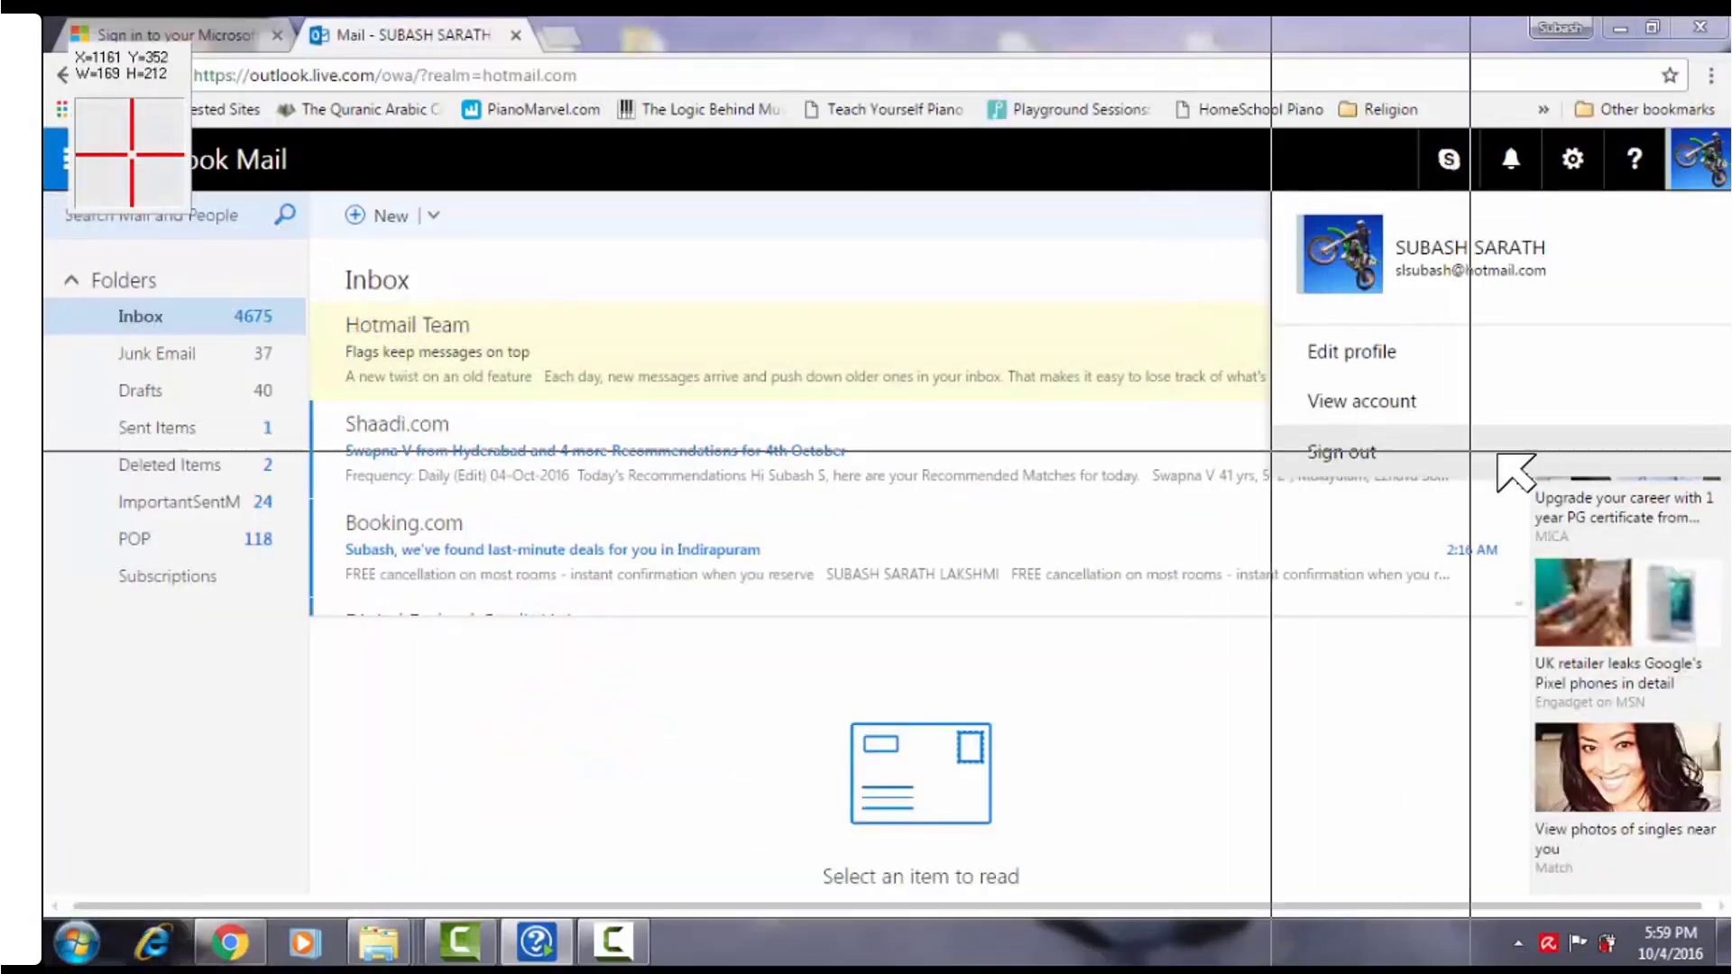
pyautogui.moveTo(1471, 451); pyautogui.dragTo(1629, 471)
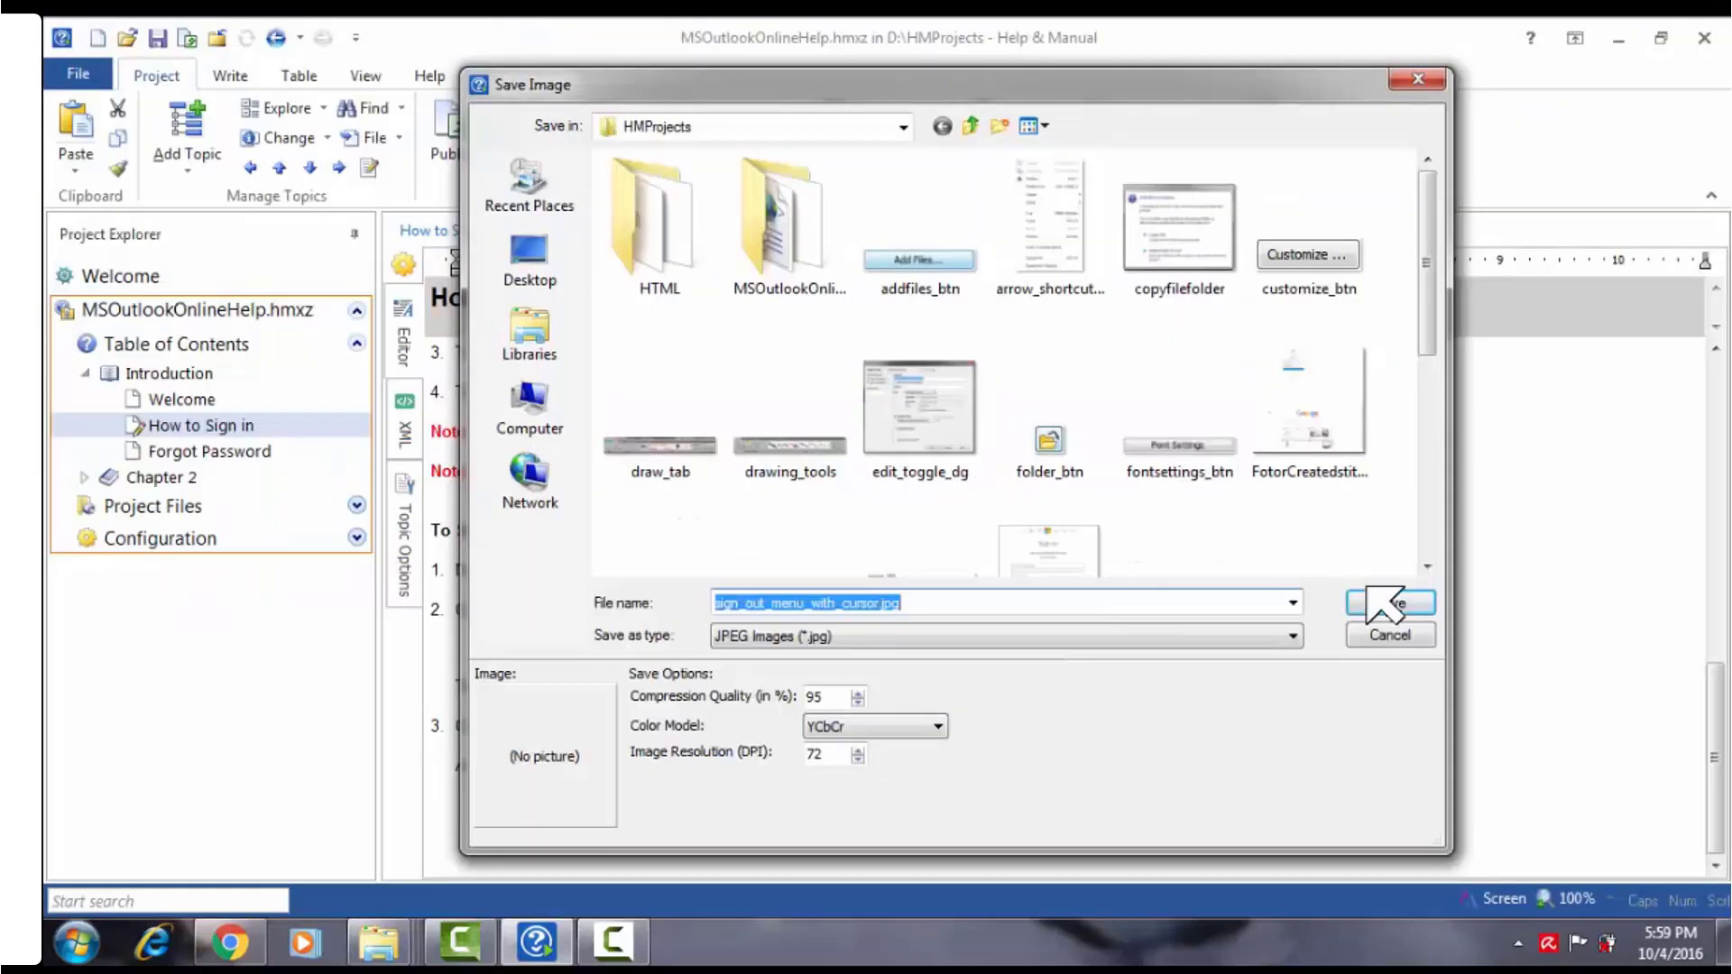
pyautogui.click(1374, 603)
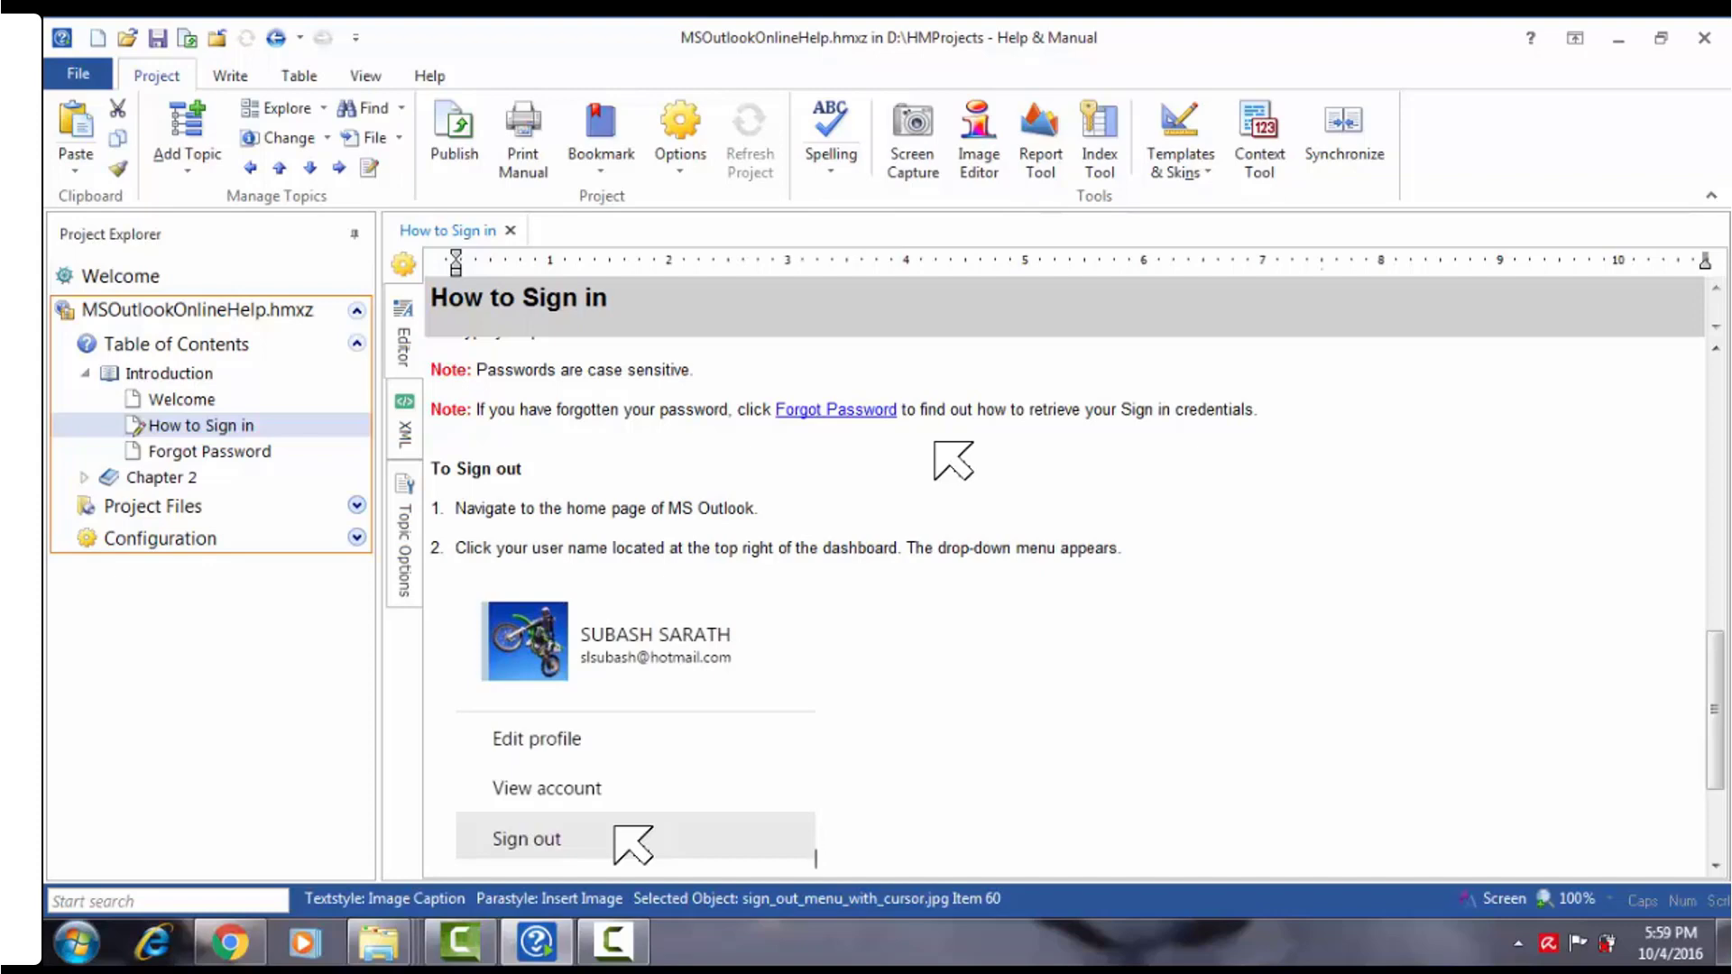
pyautogui.scroll(-3, 1064, 577)
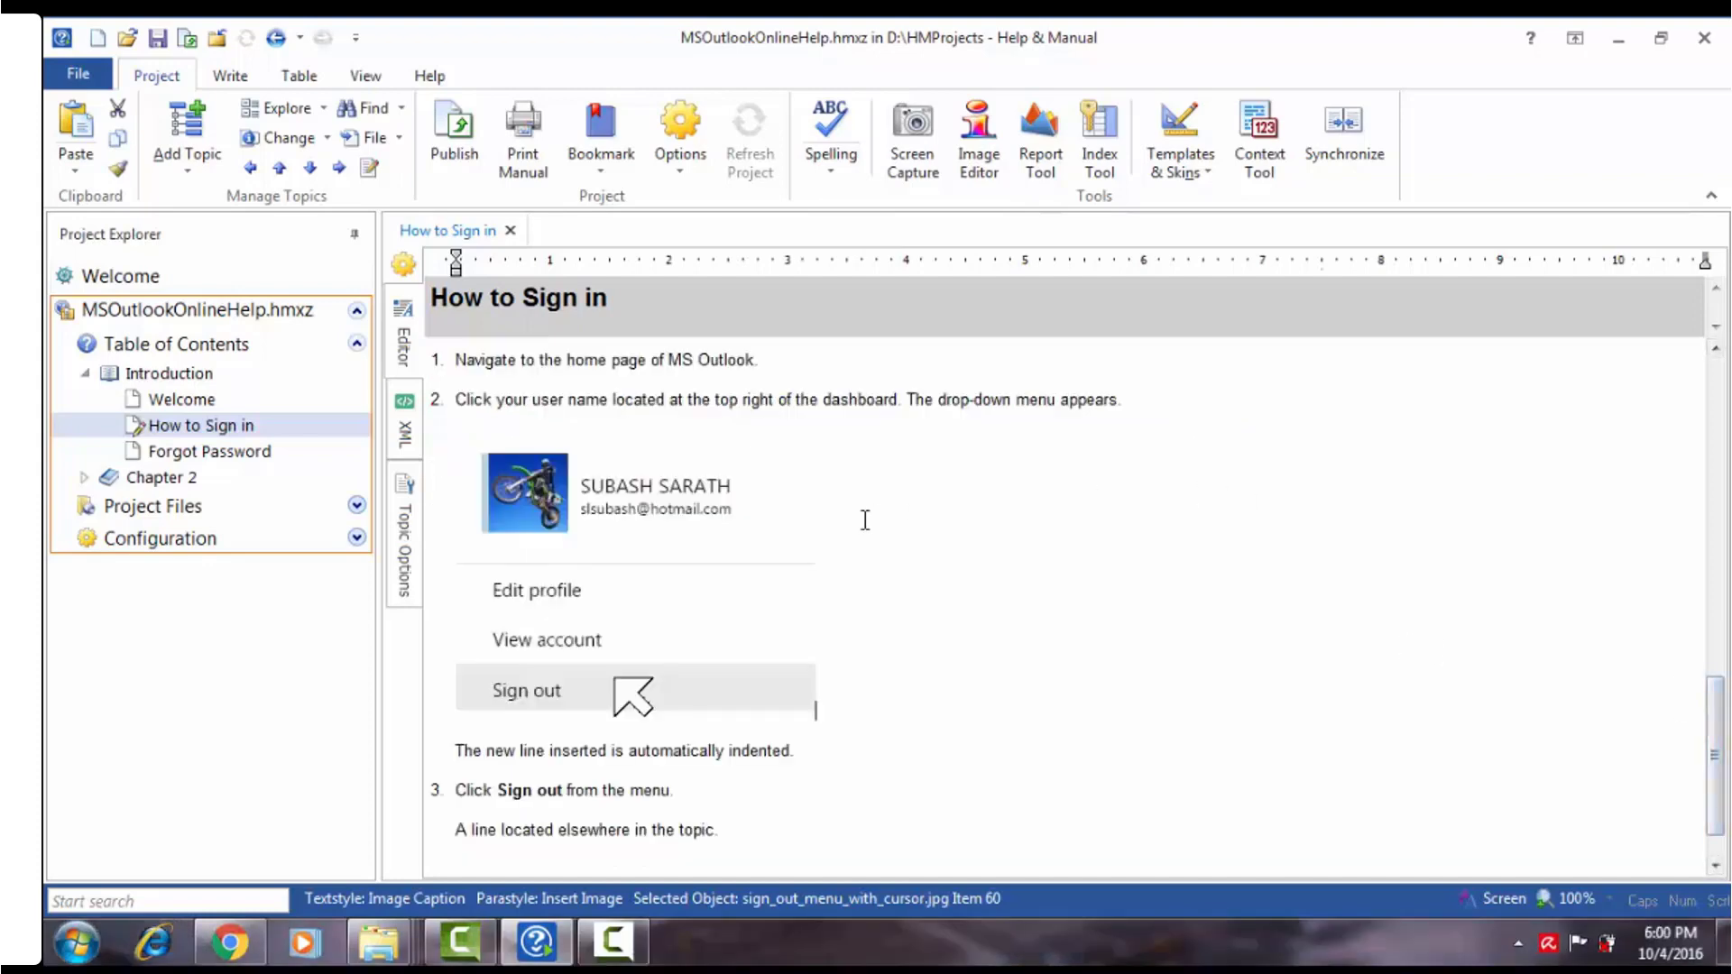
# - Delete the captured pointer picture and restore the original sign-out menu picture in the topic by undoing
pyautogui.click(611, 545)
pyautogui.press('Delete')
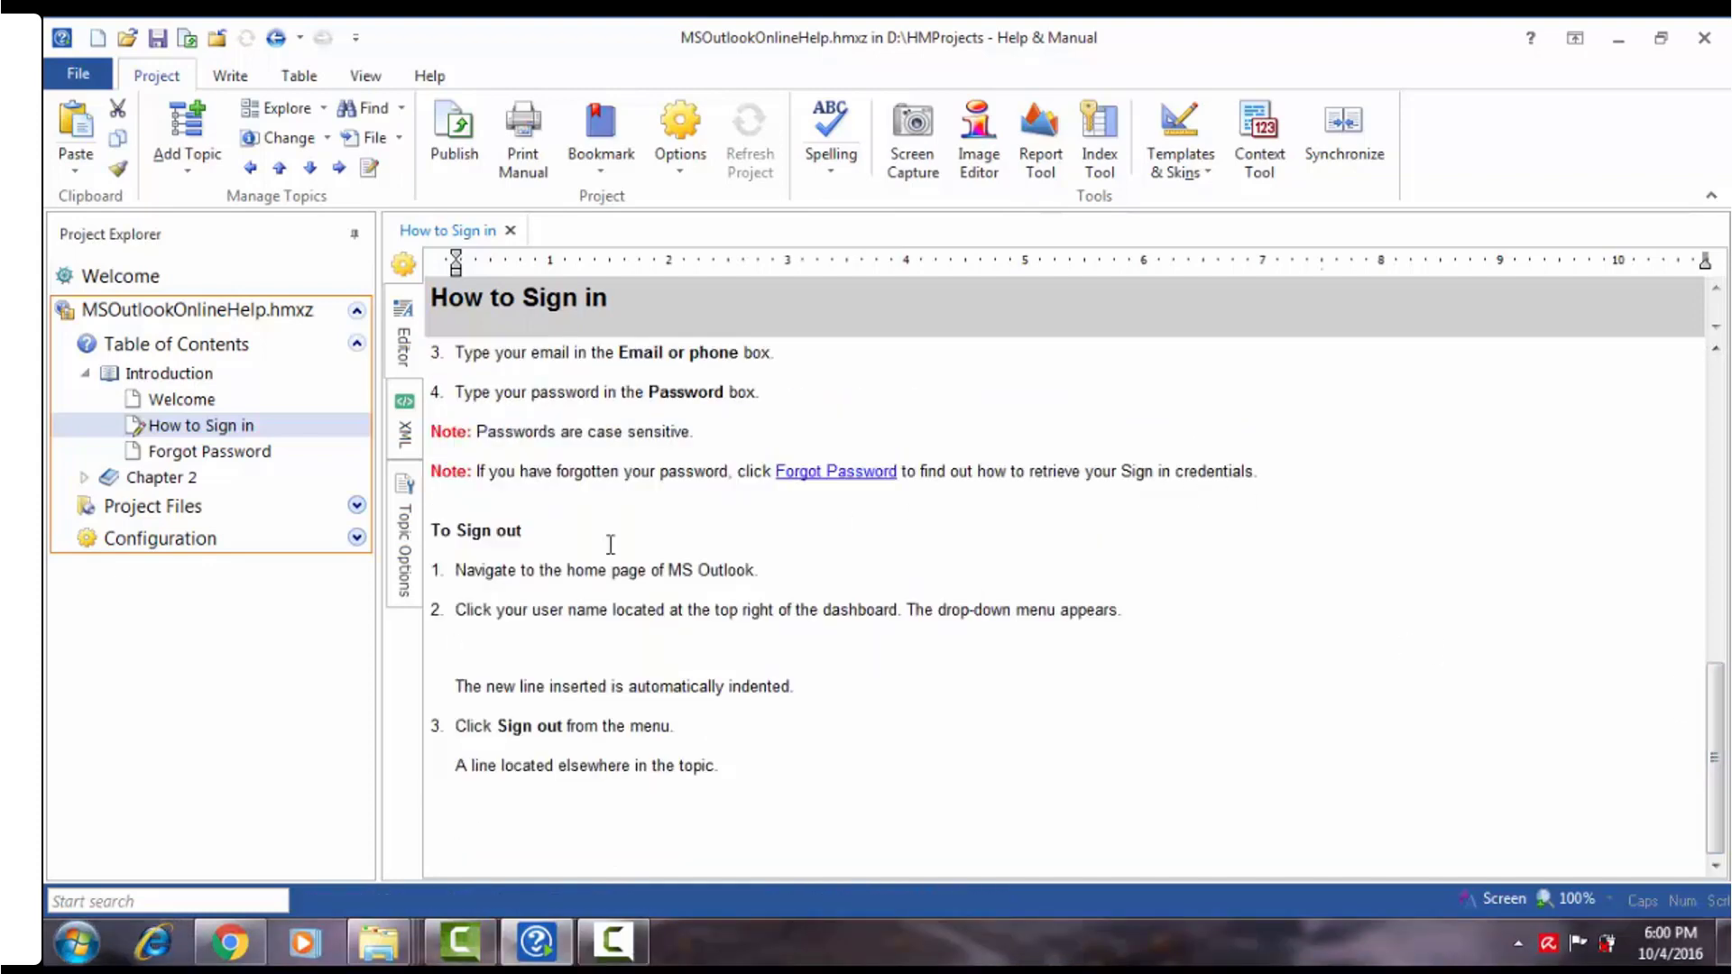
pyautogui.hotkey('ctrl', 'z')
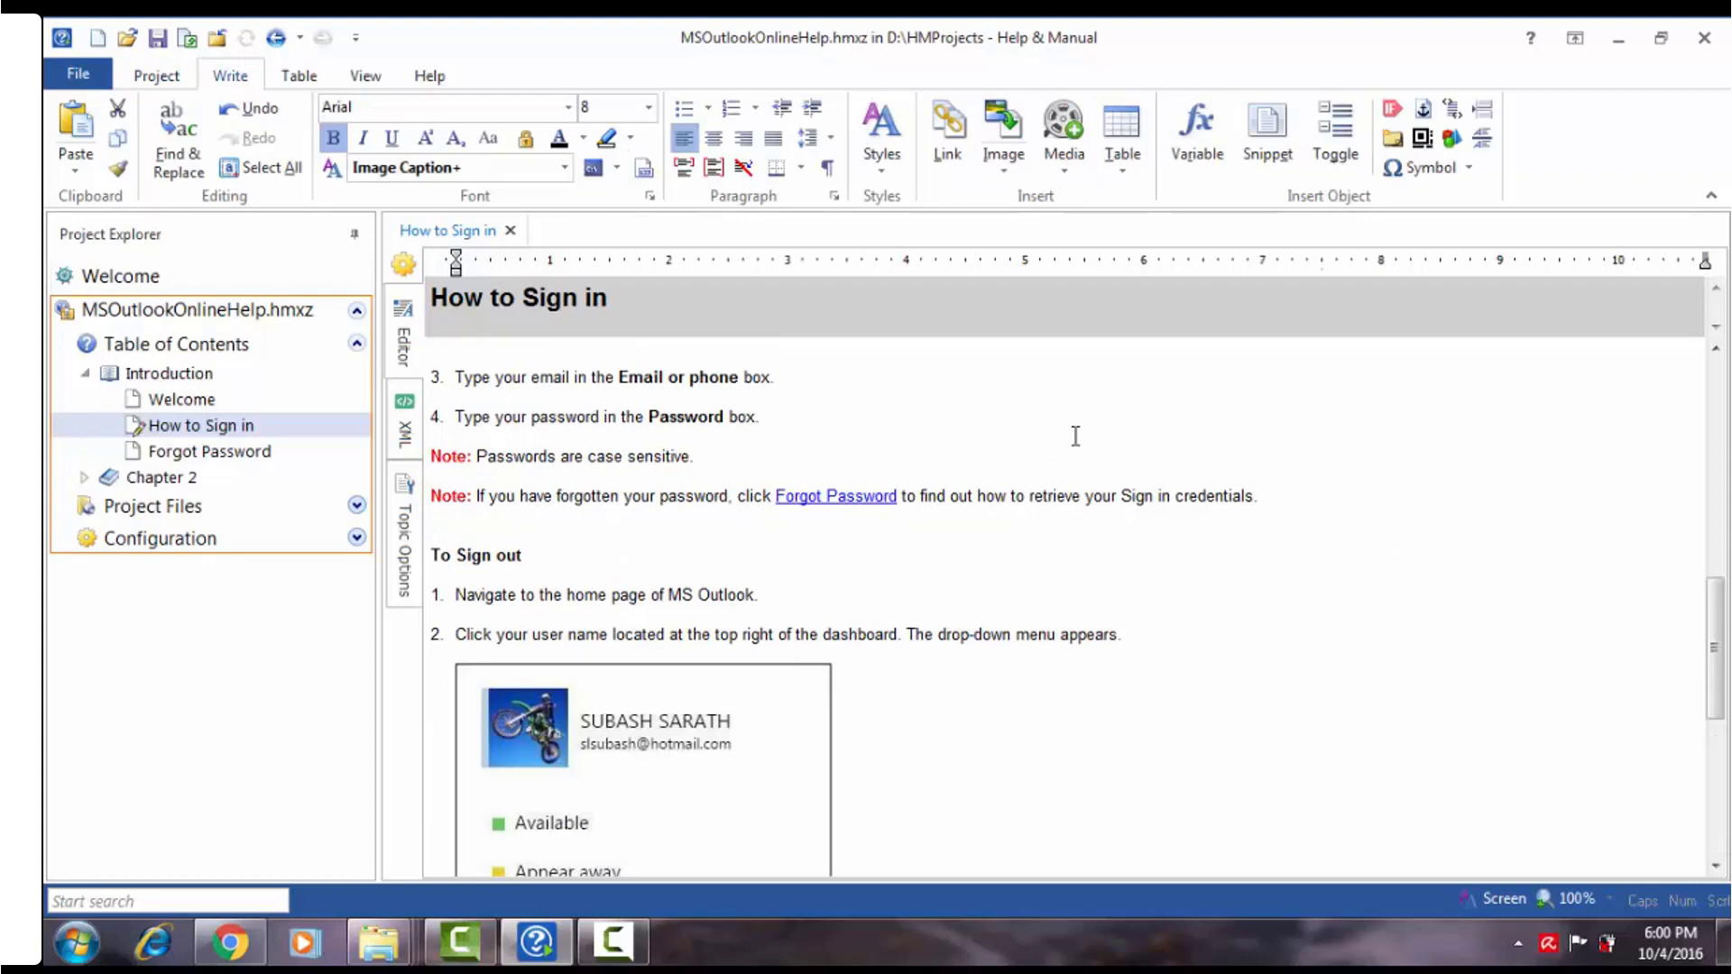
# - Open the topic's original sign_out_menu.jpg picture in the Impict image editor
pyautogui.click(767, 673)
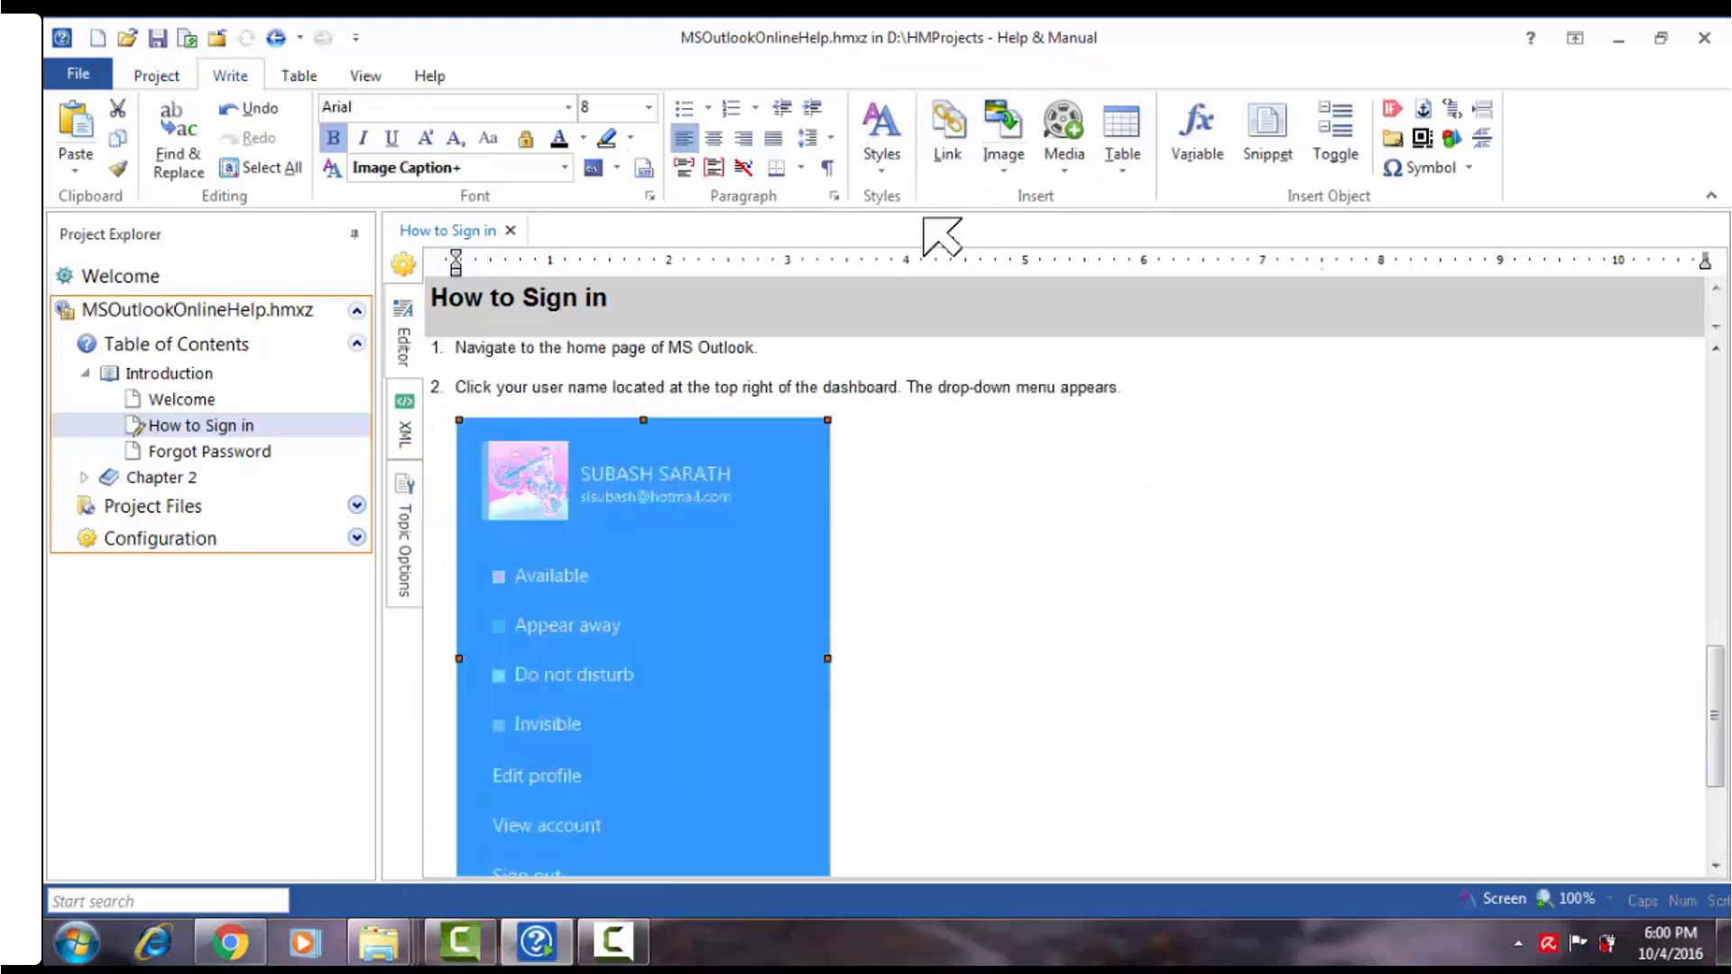
pyautogui.click(156, 76)
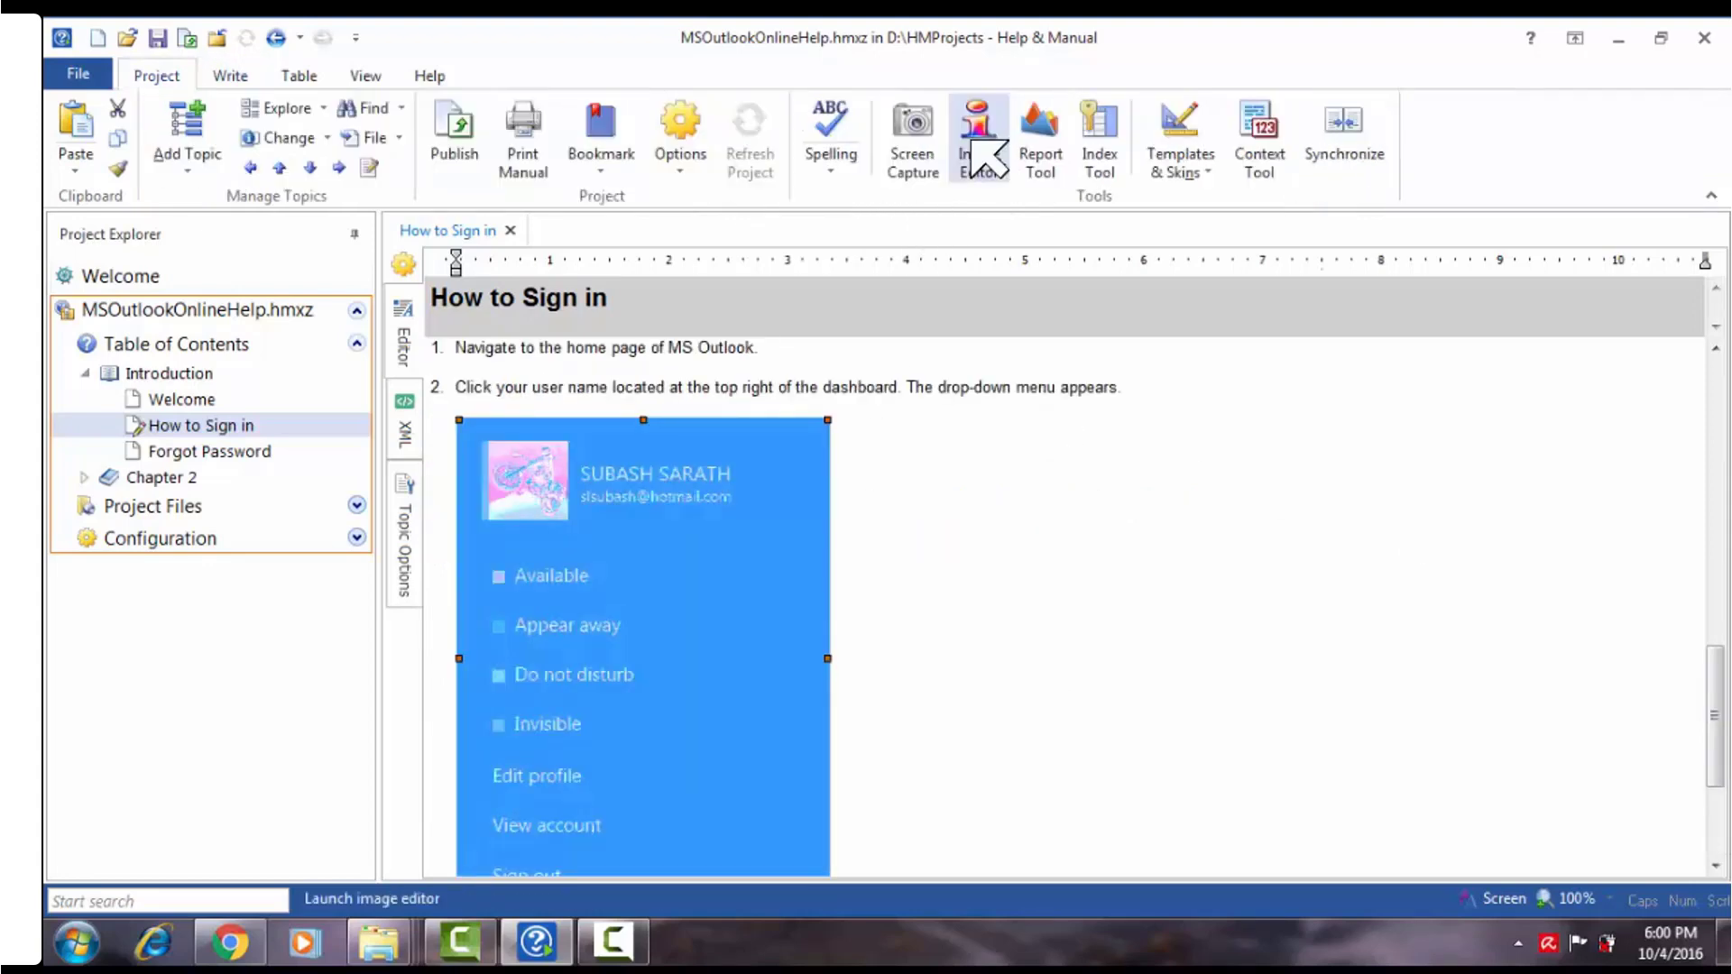
pyautogui.click(973, 143)
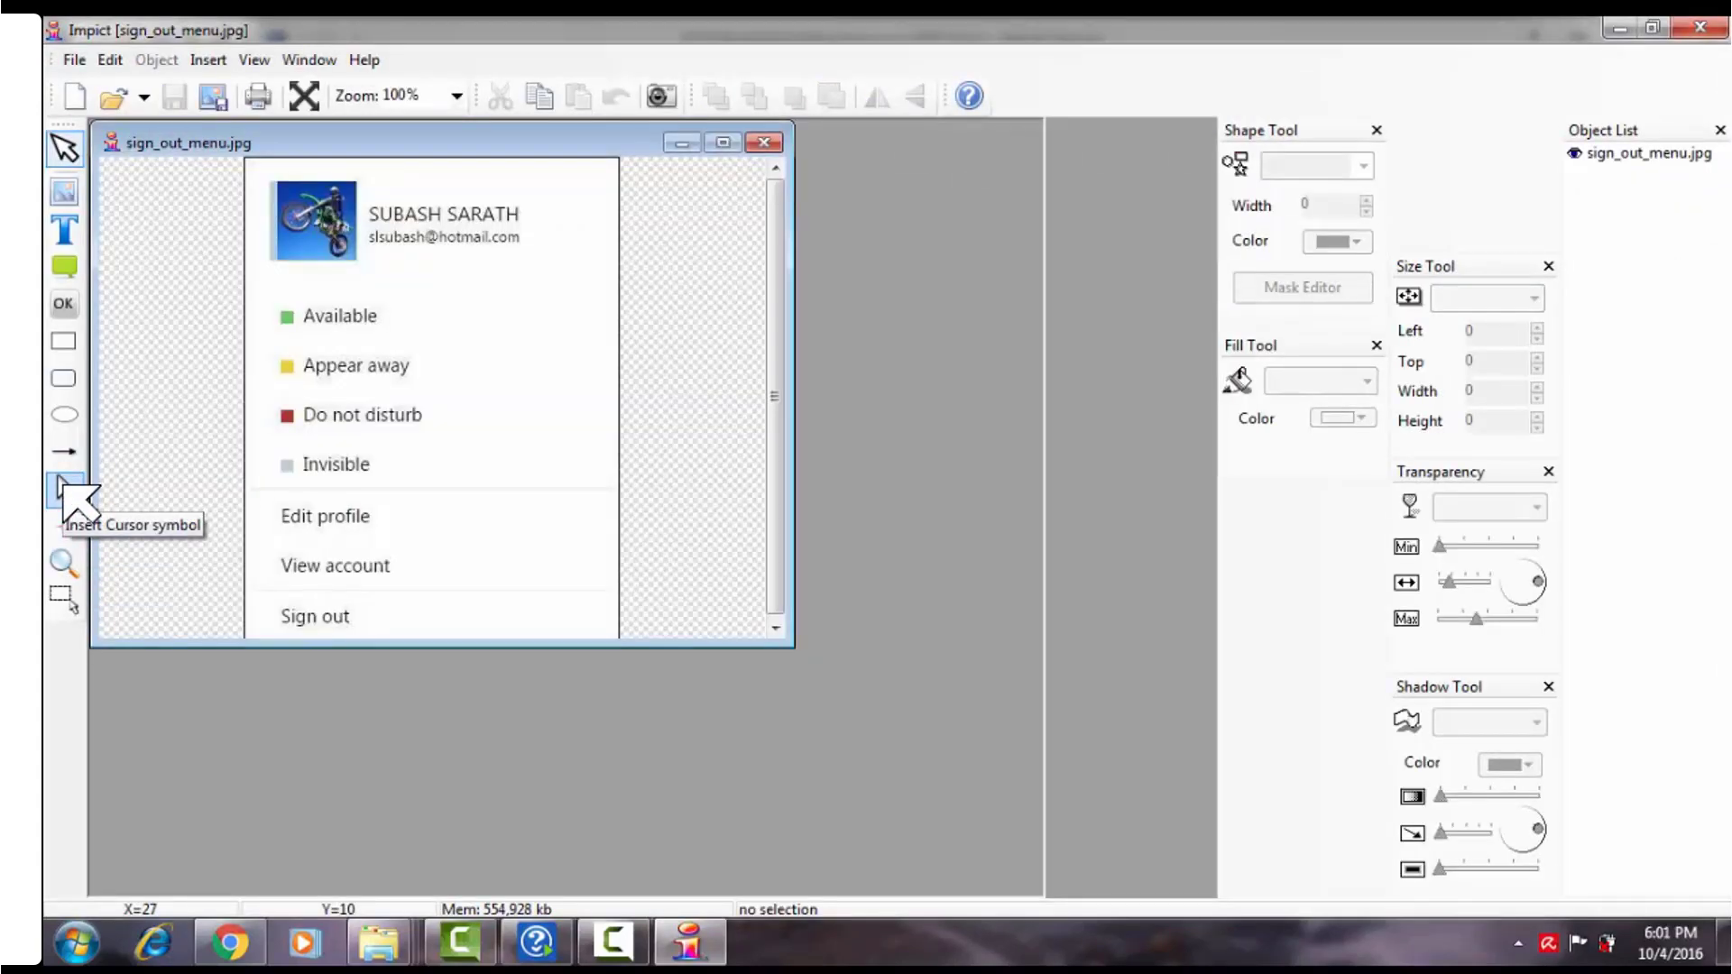
# - Insert the aero_link cursor symbol from the Windows Cursors folder beside Sign out in the menu image
pyautogui.click(65, 487)
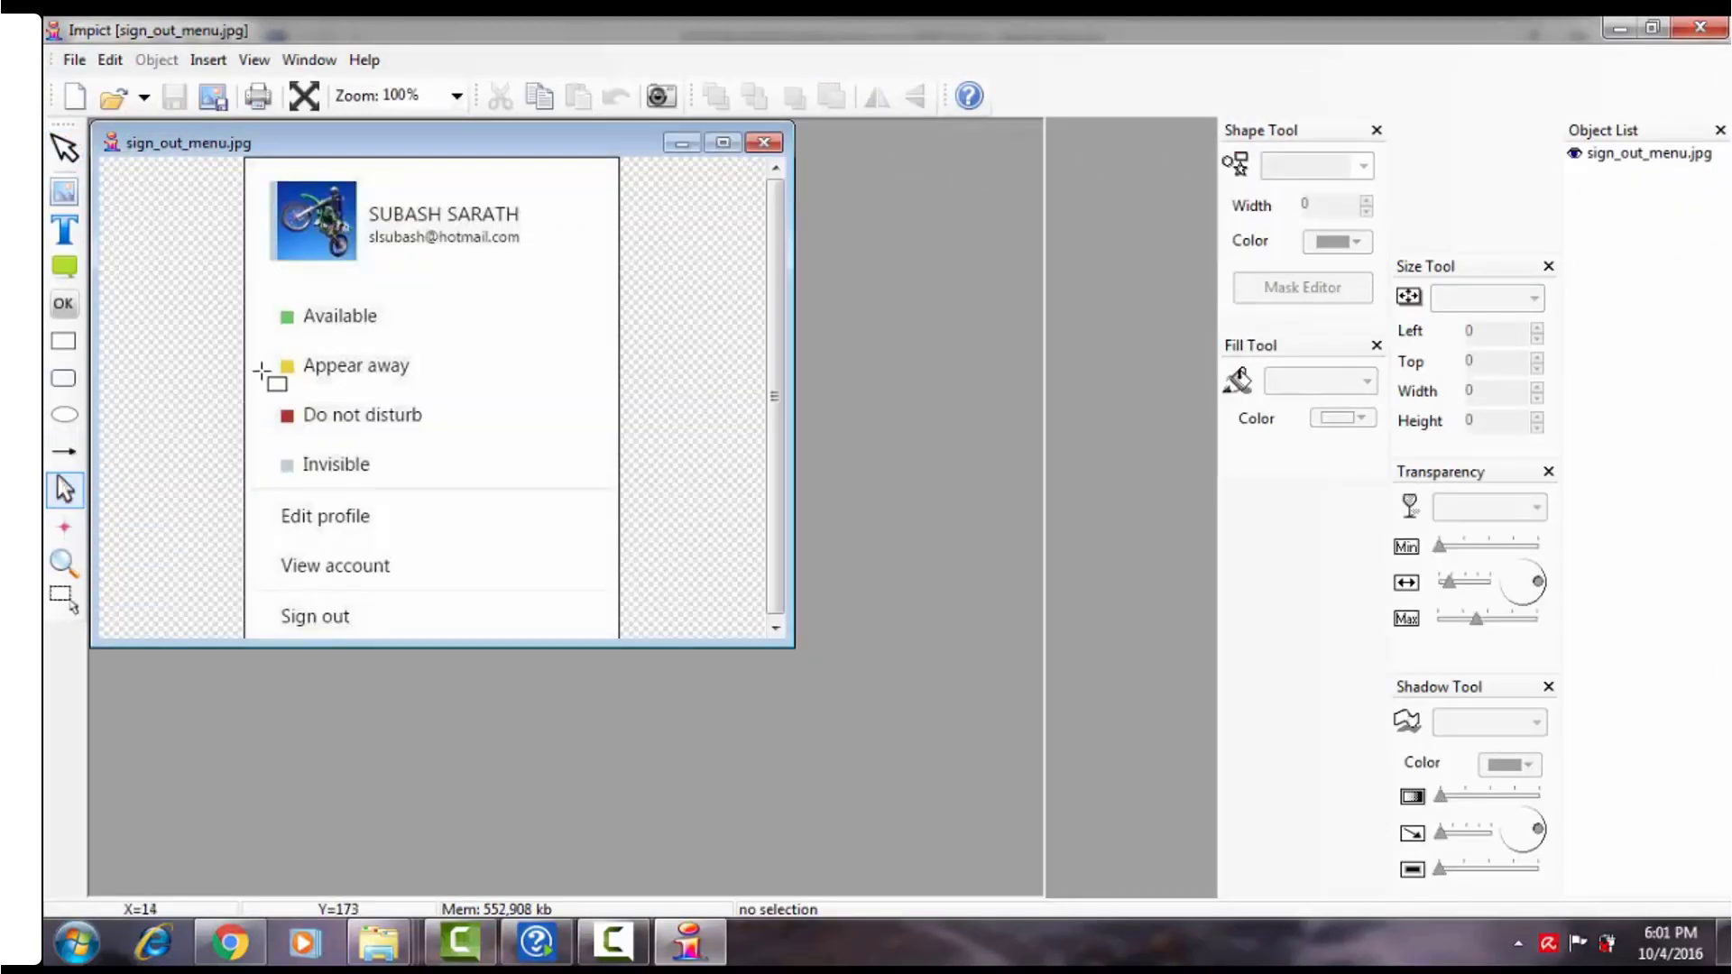
pyautogui.click(386, 604)
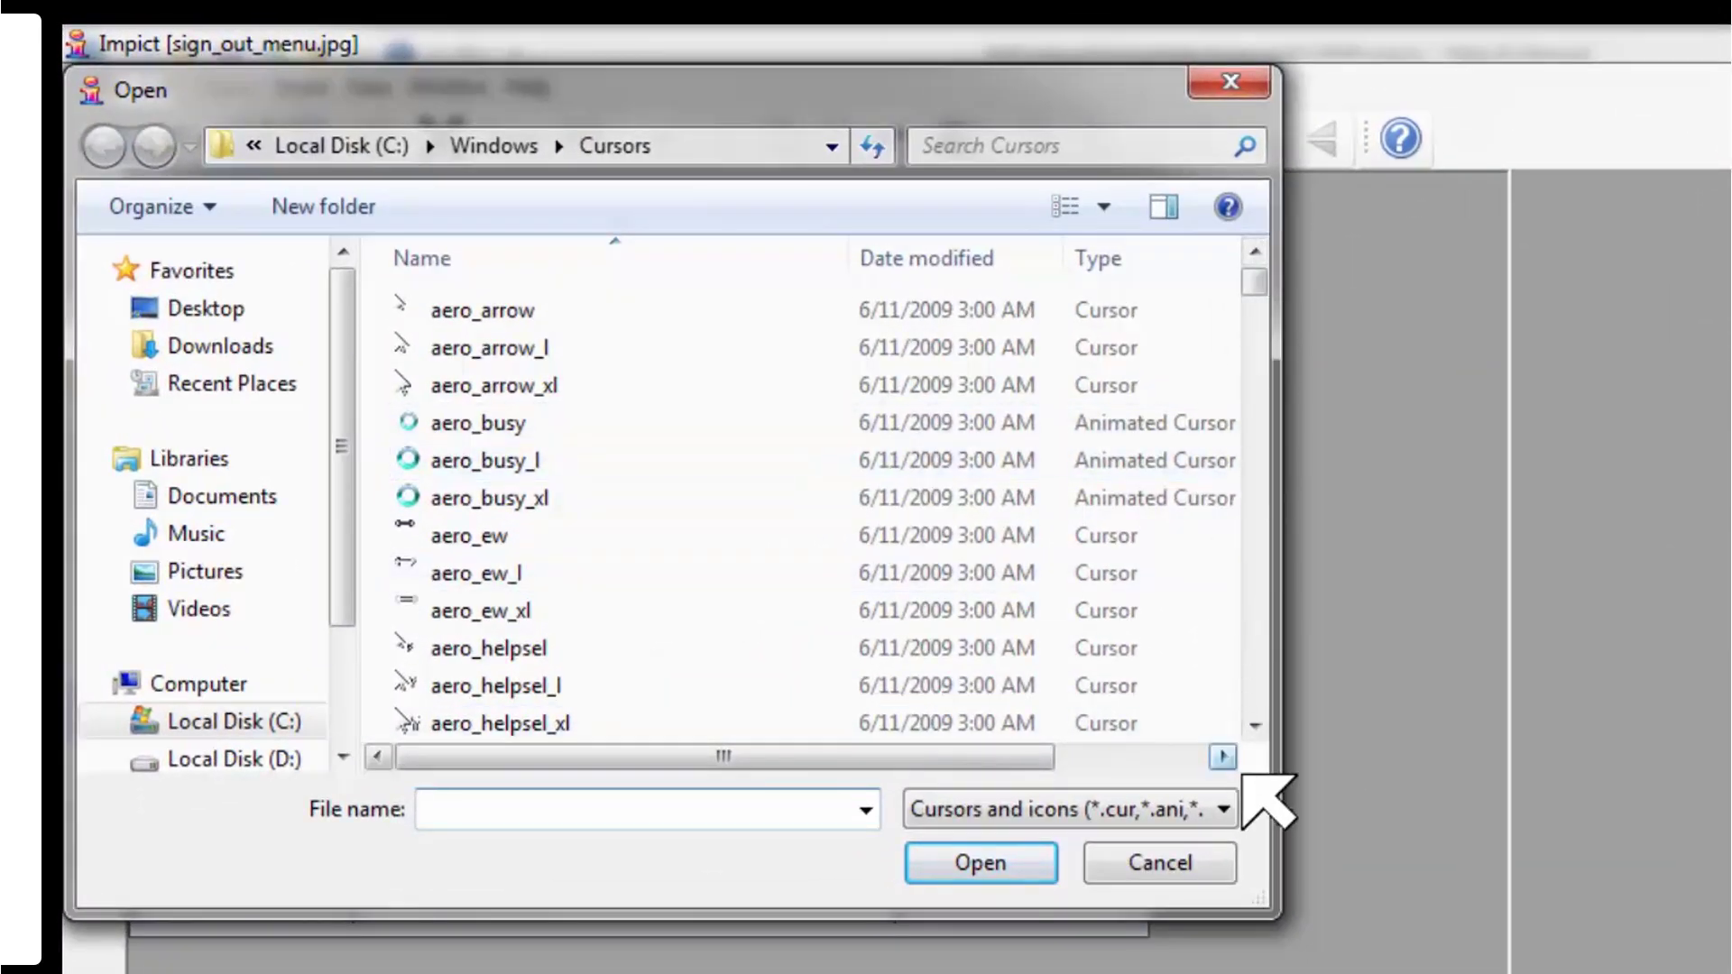
pyautogui.click(1255, 726)
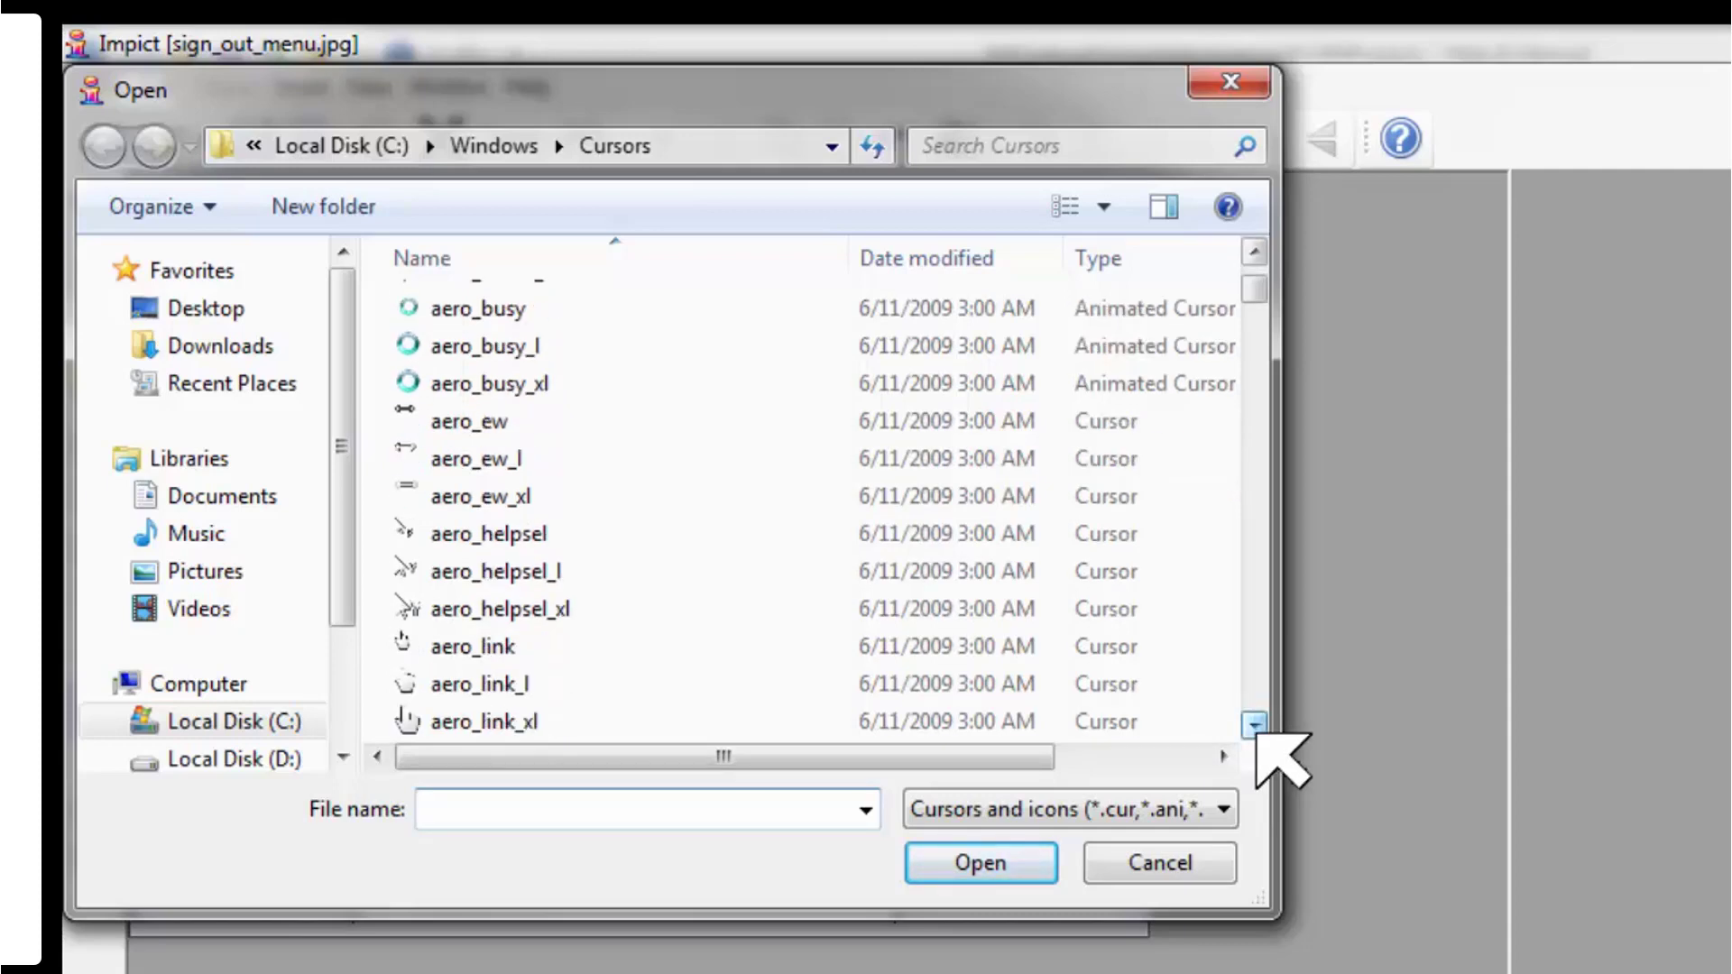
pyautogui.click(1255, 726)
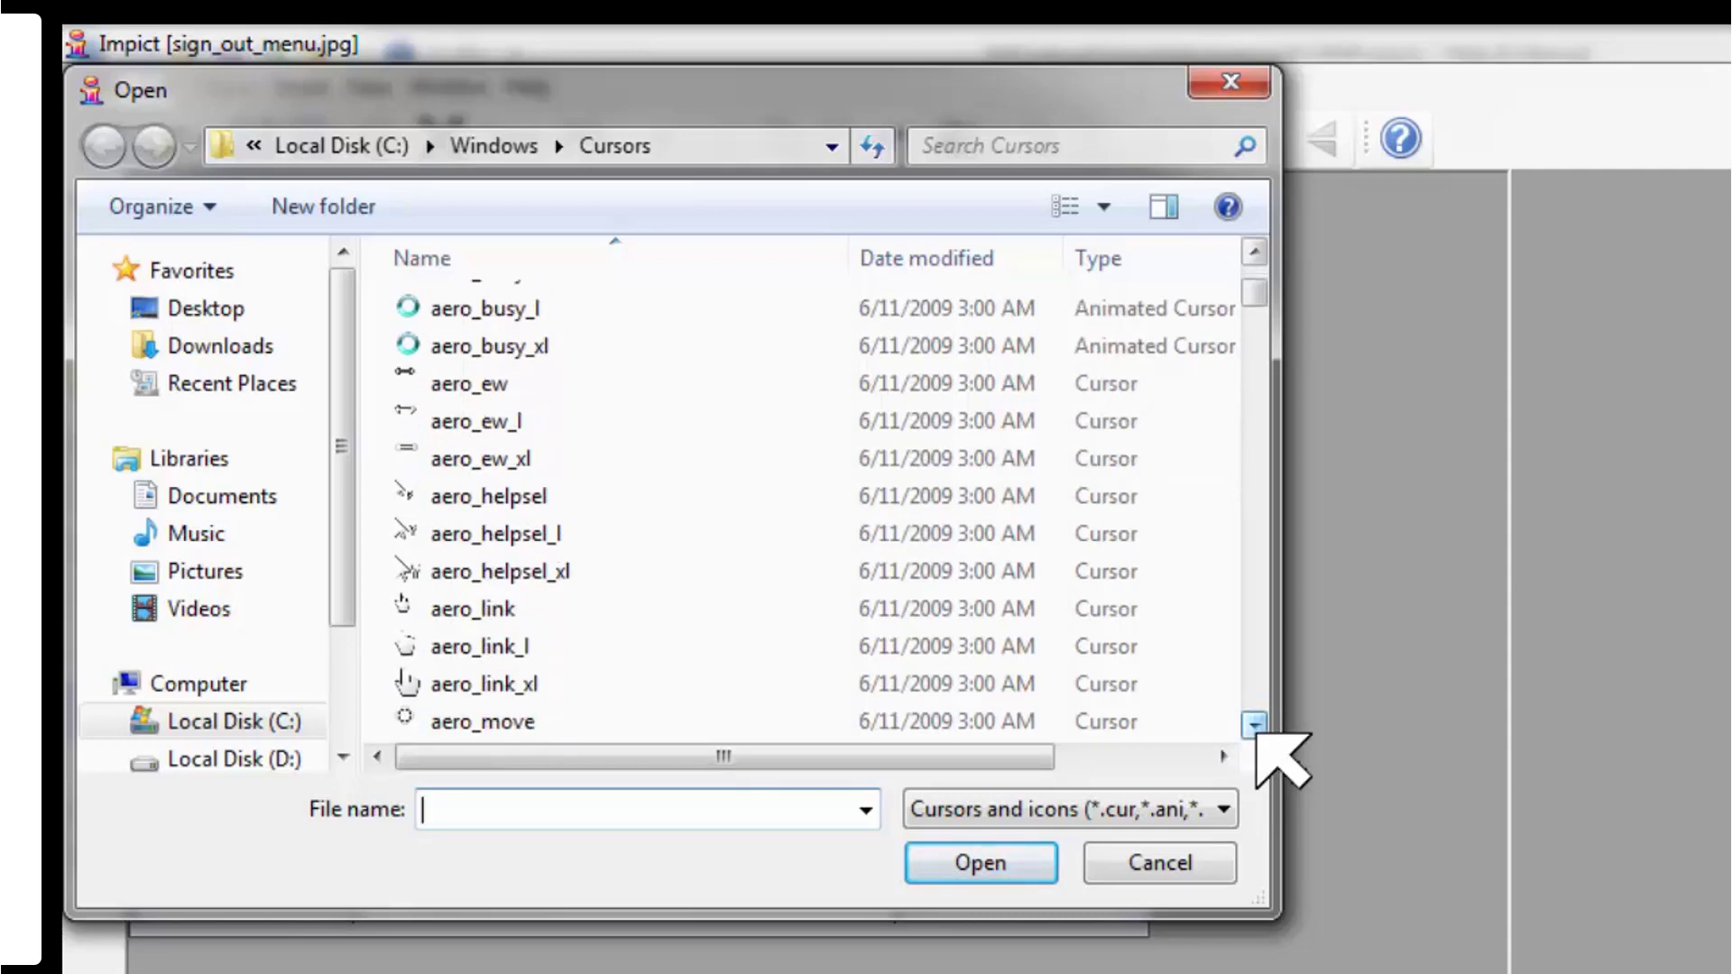
pyautogui.click(442, 606)
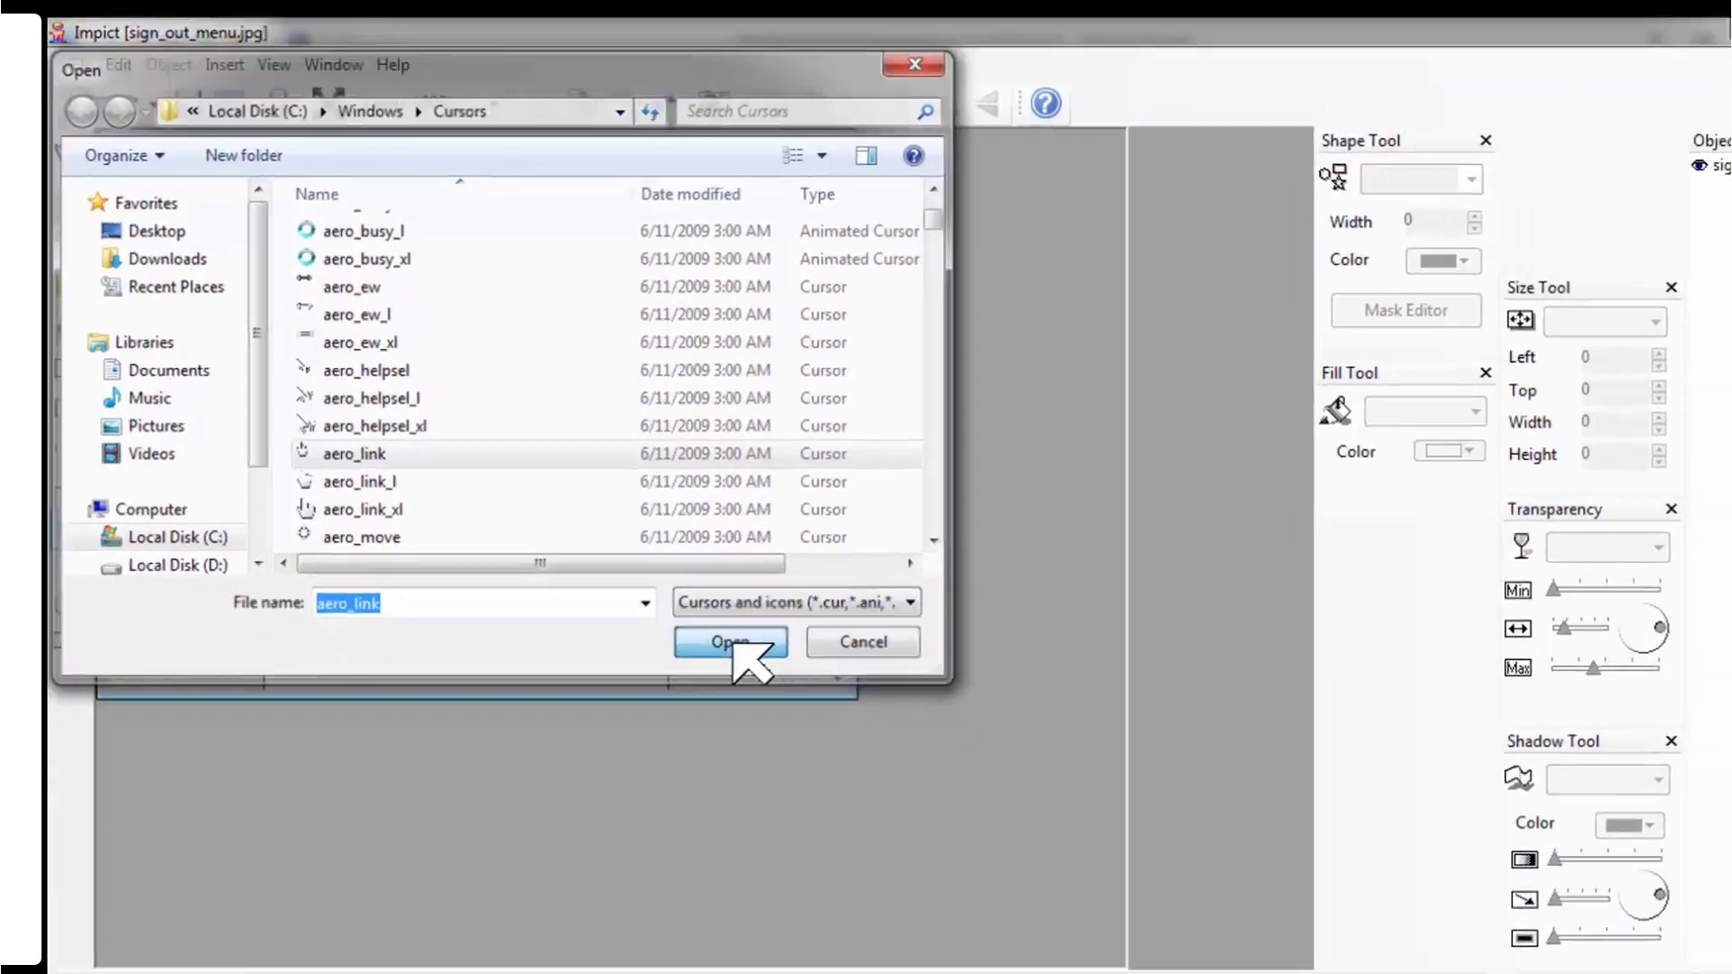
pyautogui.click(733, 643)
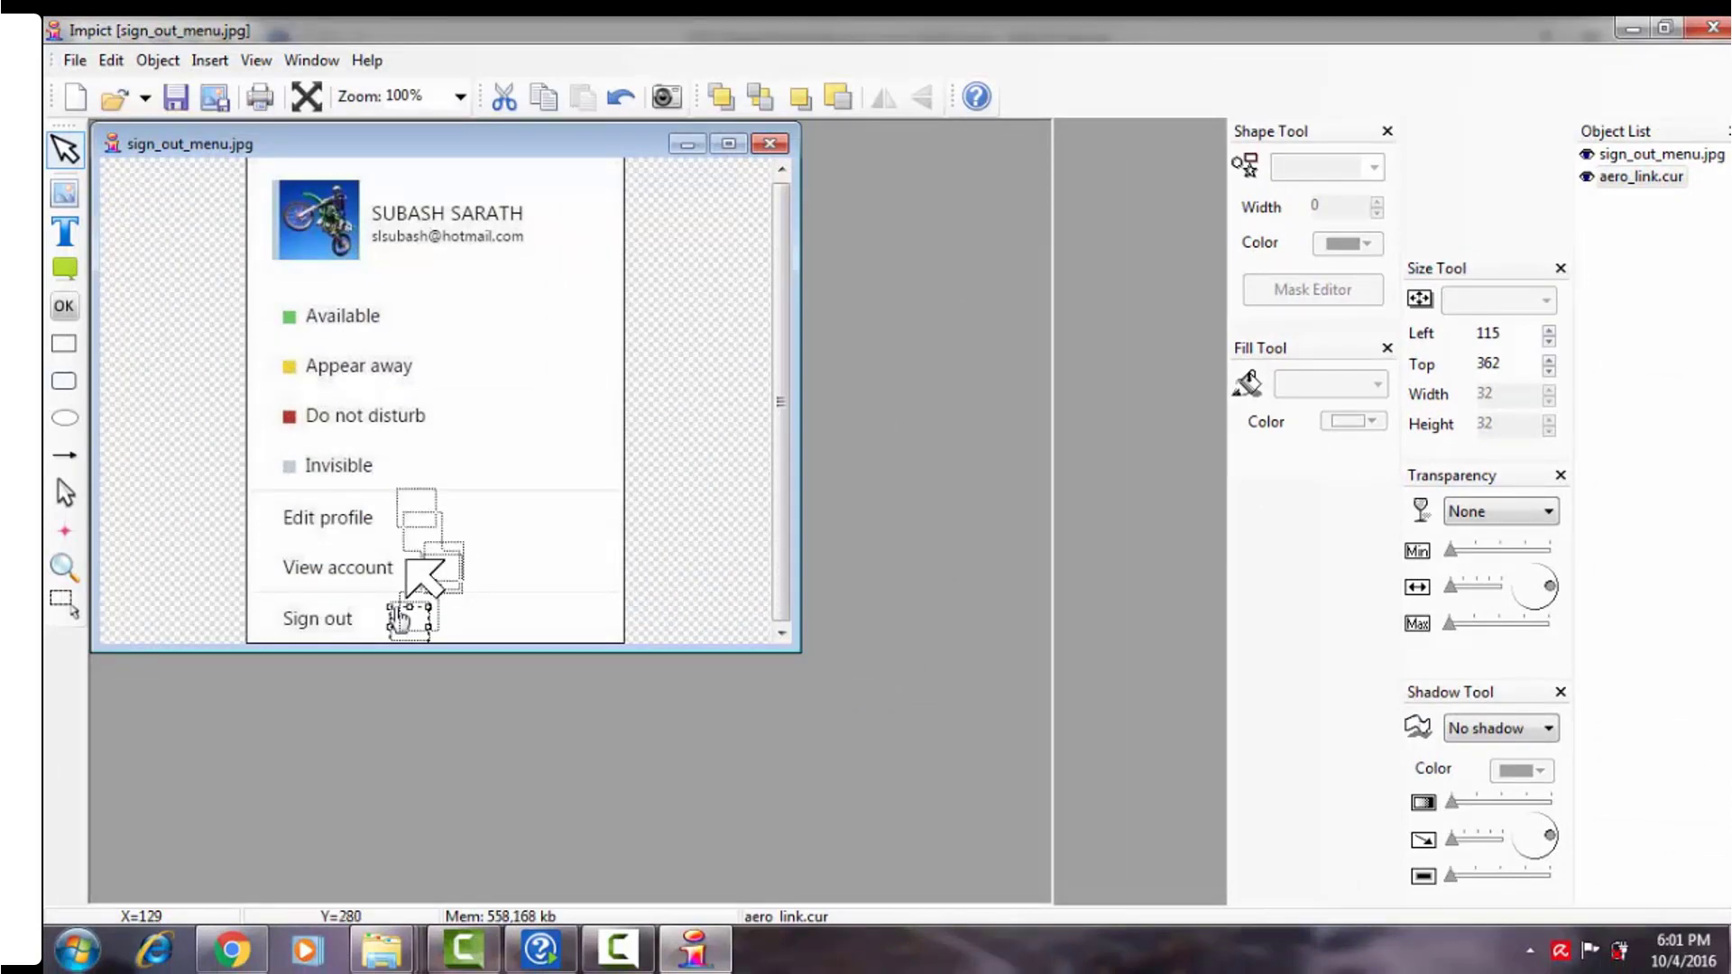
# - Move the hand cursor closer to Sign out, save sign_out_menu.jpg, and check the updated picture in the topic
pyautogui.moveTo(400, 616); pyautogui.dragTo(393, 611)
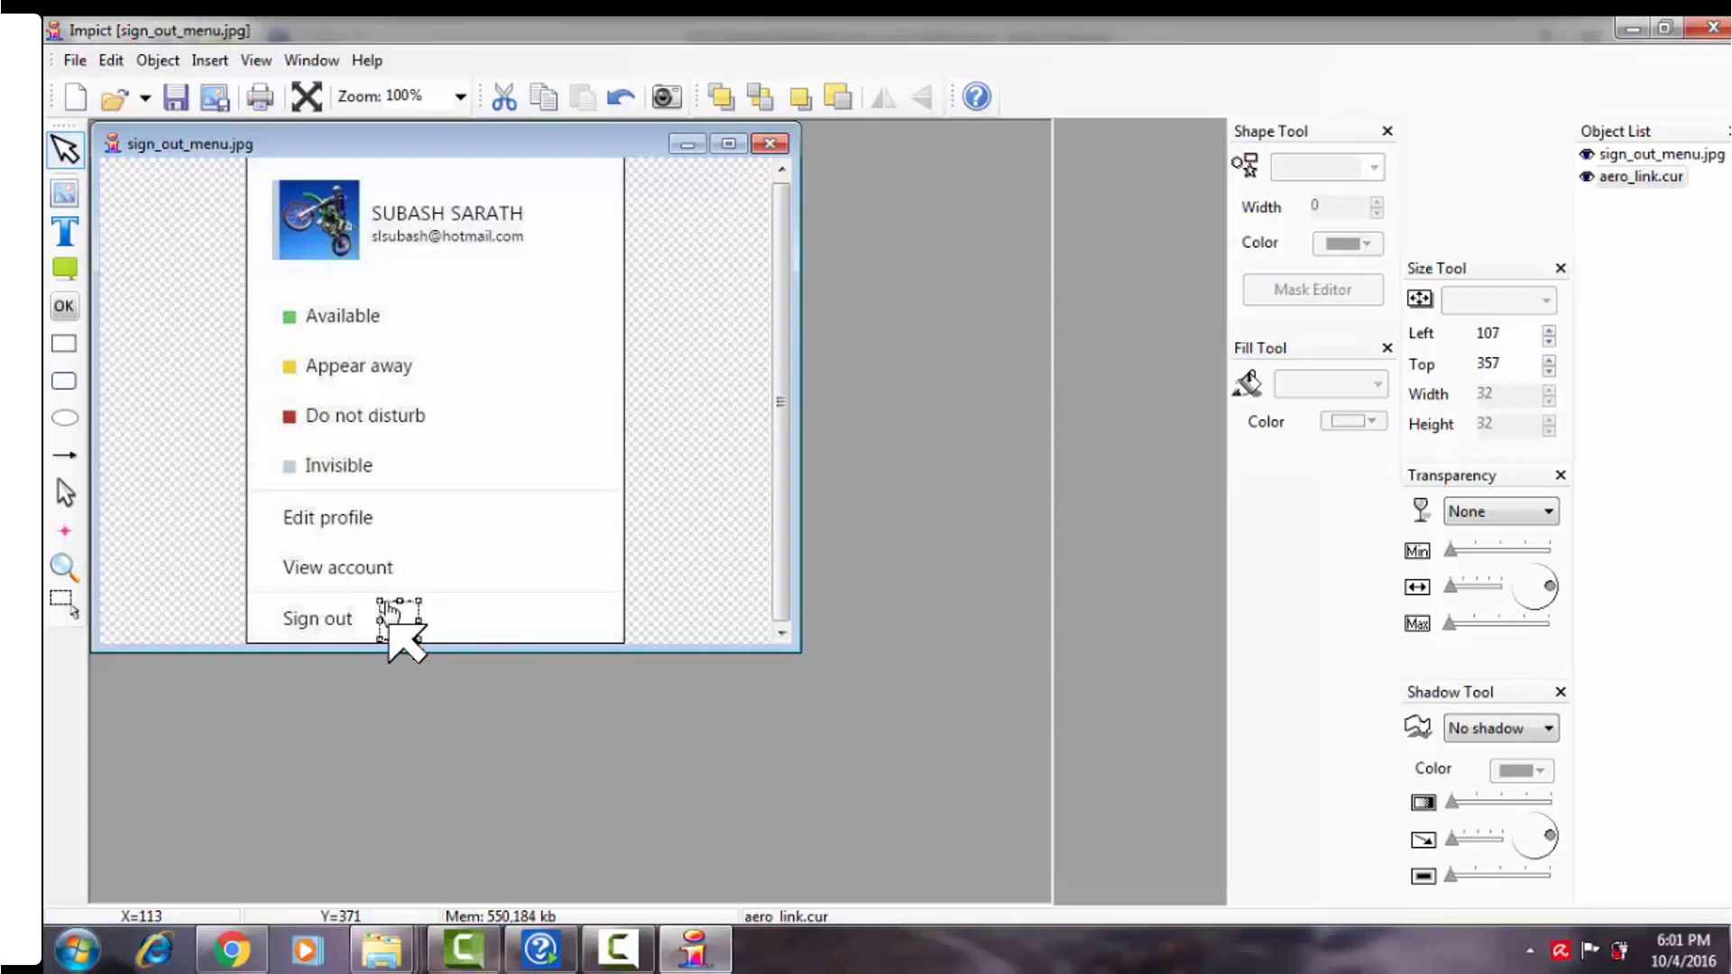
pyautogui.moveTo(388, 625); pyautogui.dragTo(389, 630)
pyautogui.click(176, 96)
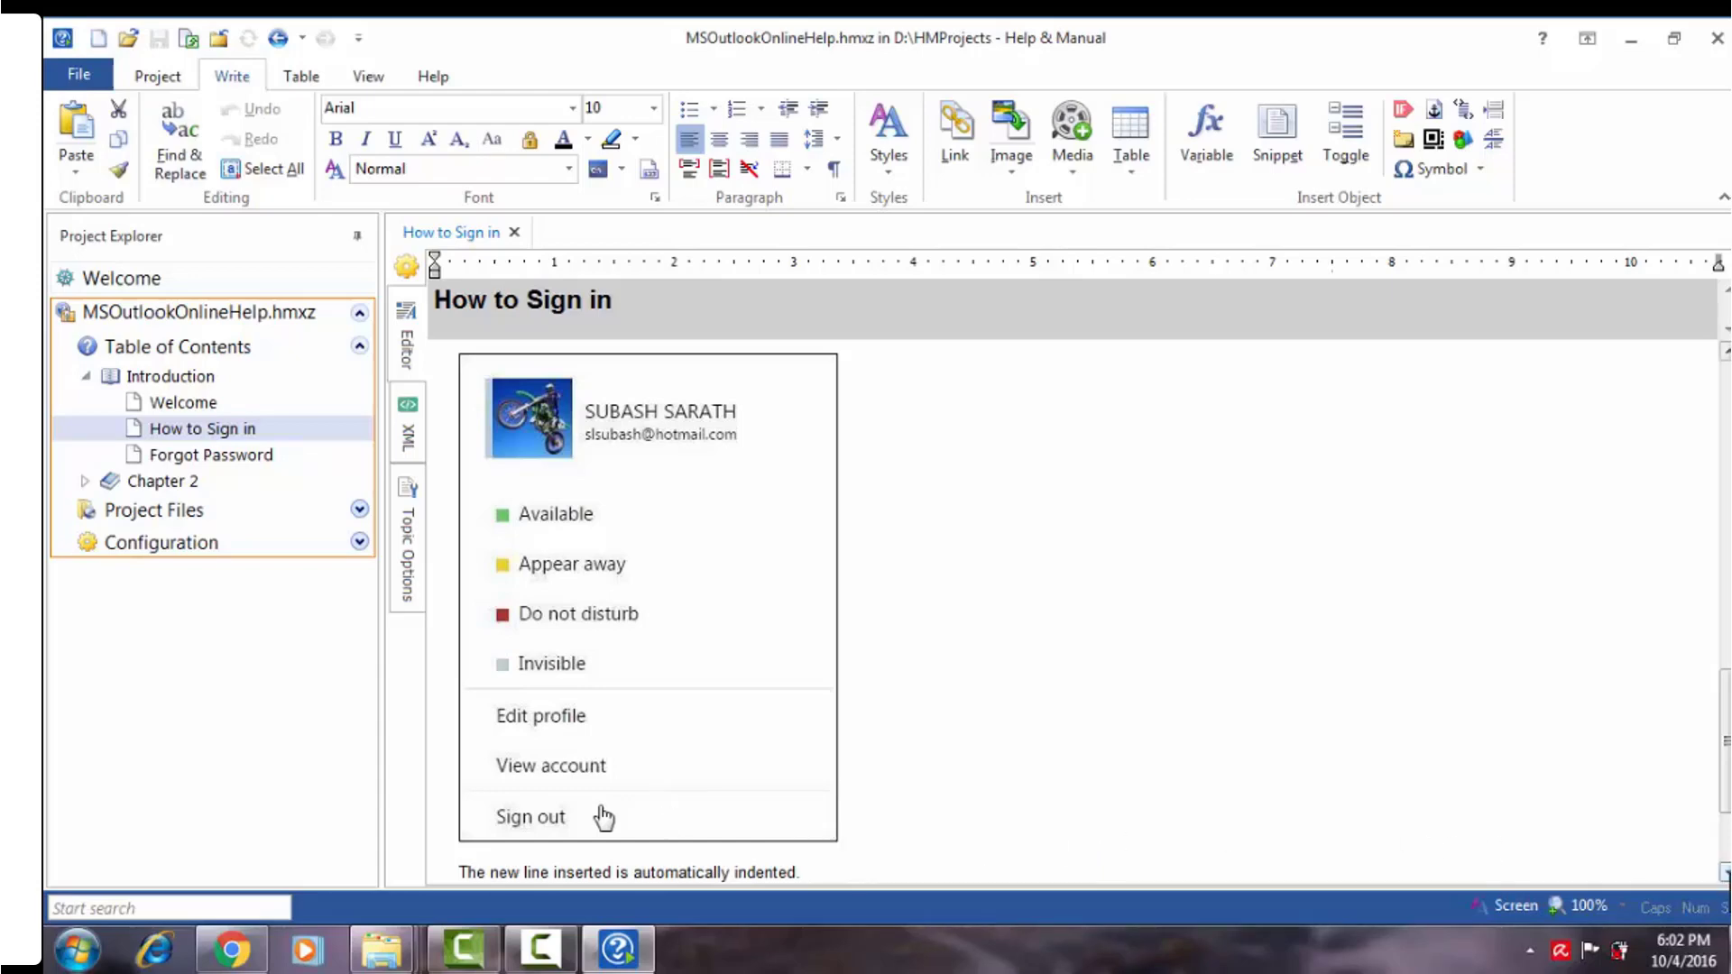
pyautogui.click(1725, 874)
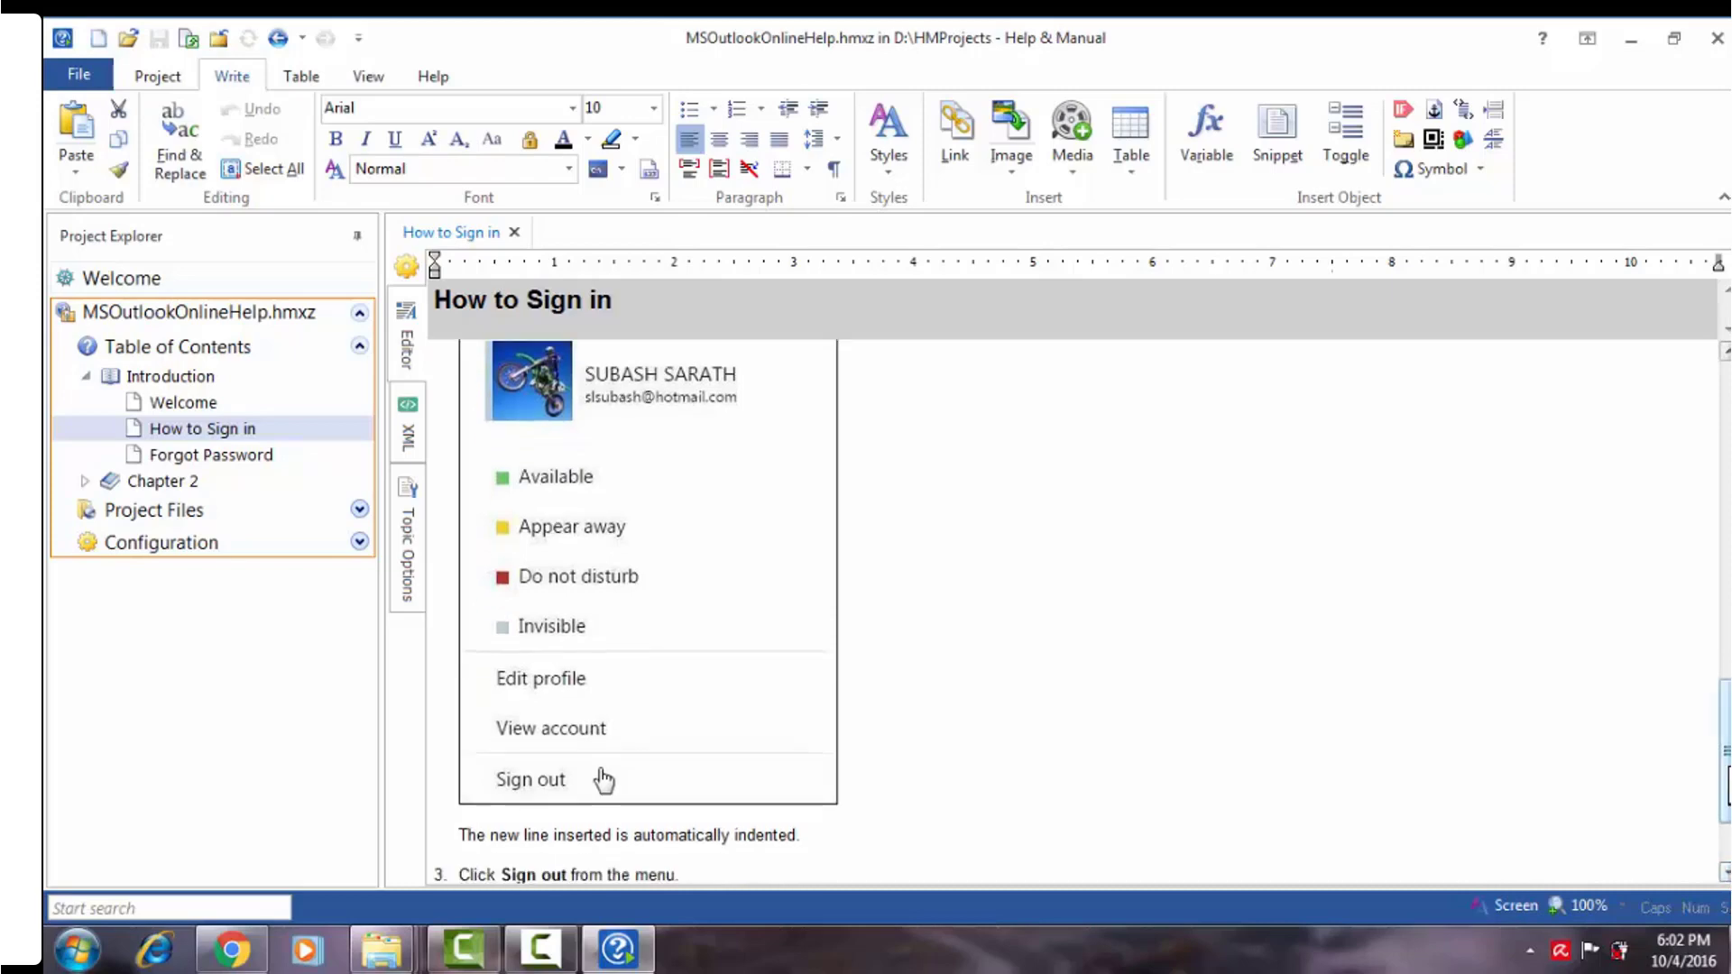
pyautogui.click(1724, 873)
pyautogui.scroll(3, 1073, 614)
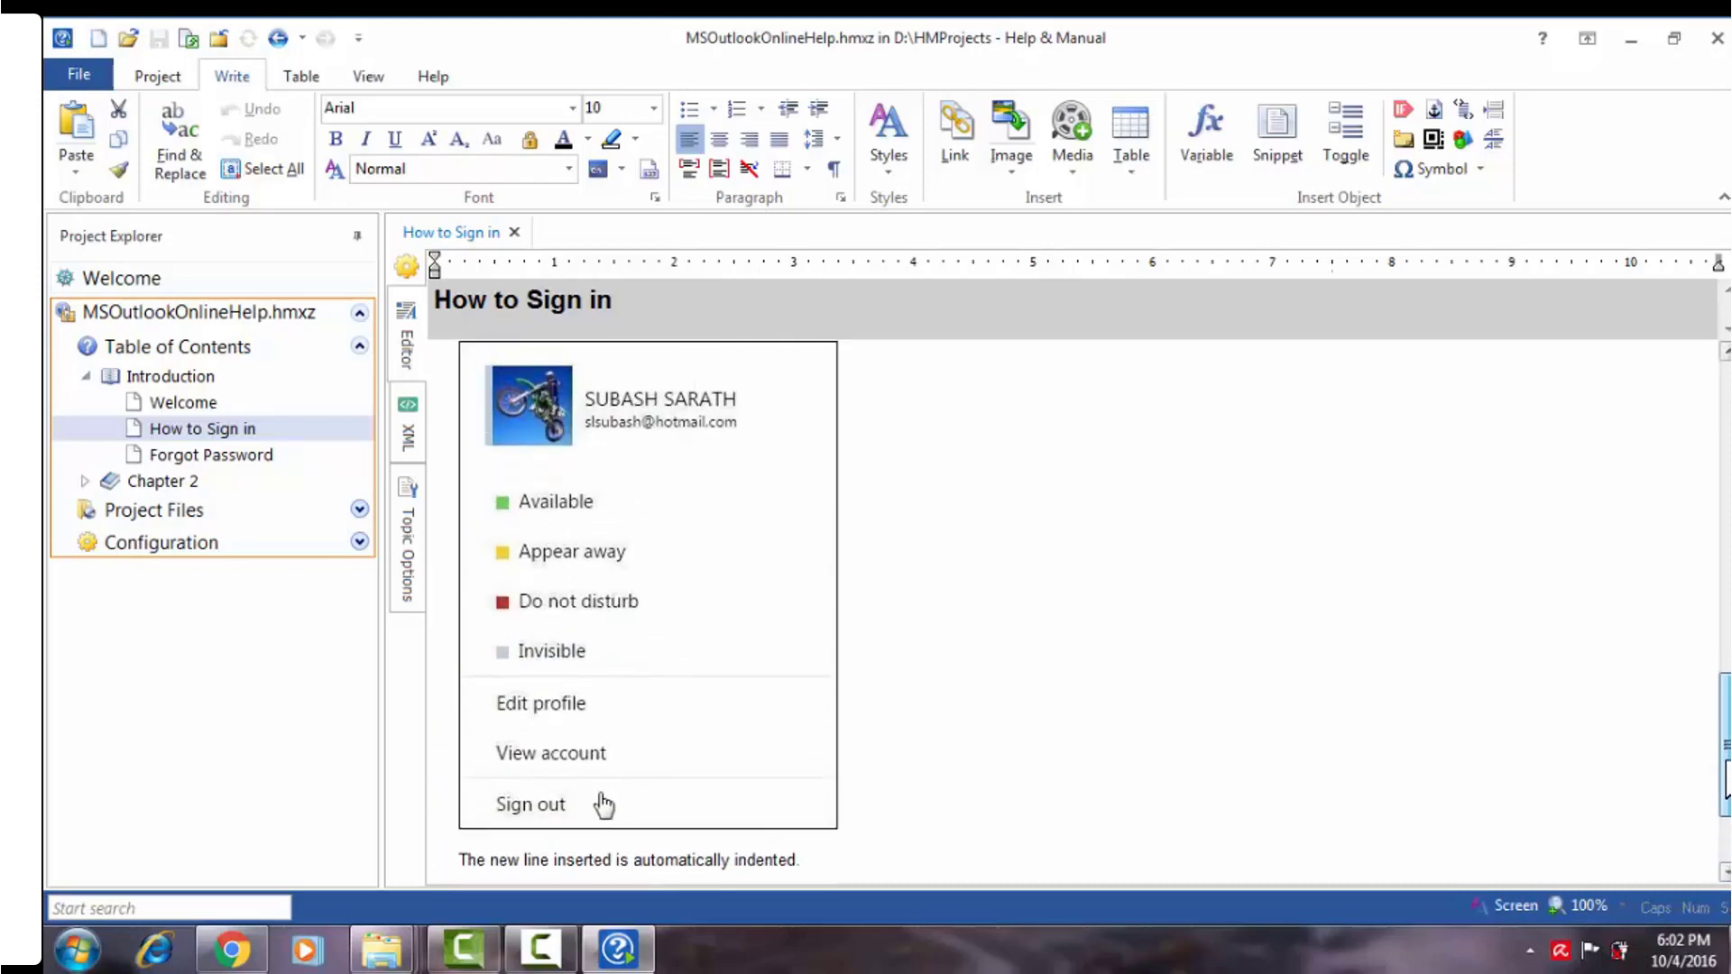